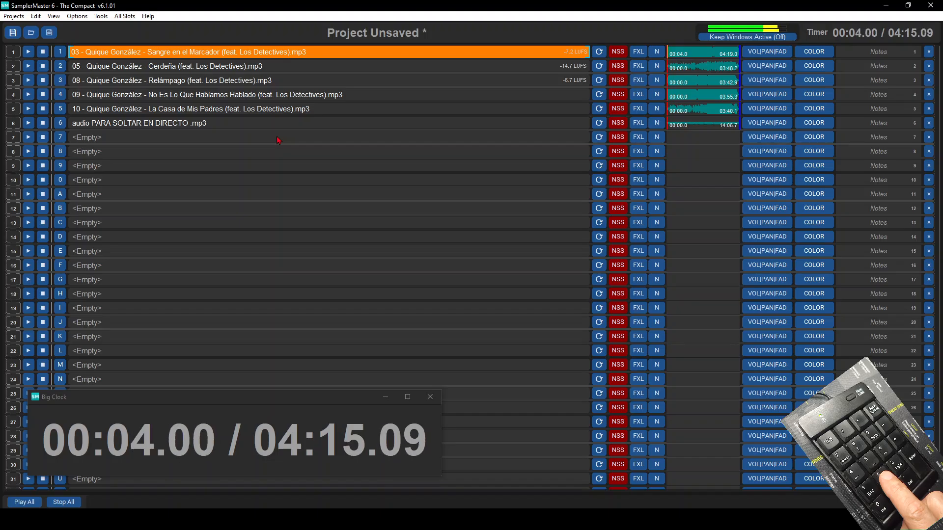
# - Play the "05" track in slot 2, lower that slot's volume to -8, and stop playback
pyautogui.press('2')
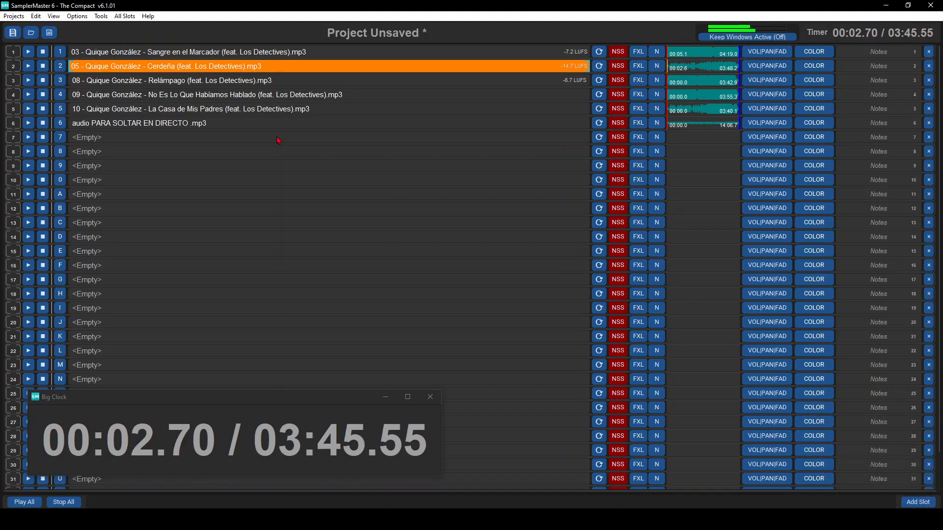
pyautogui.scroll(-8, 745, 71)
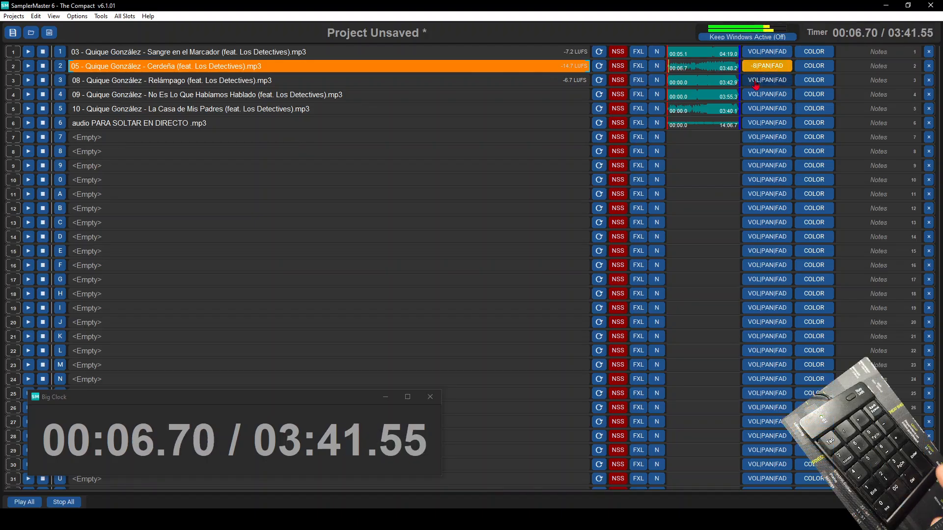
pyautogui.press('Return')
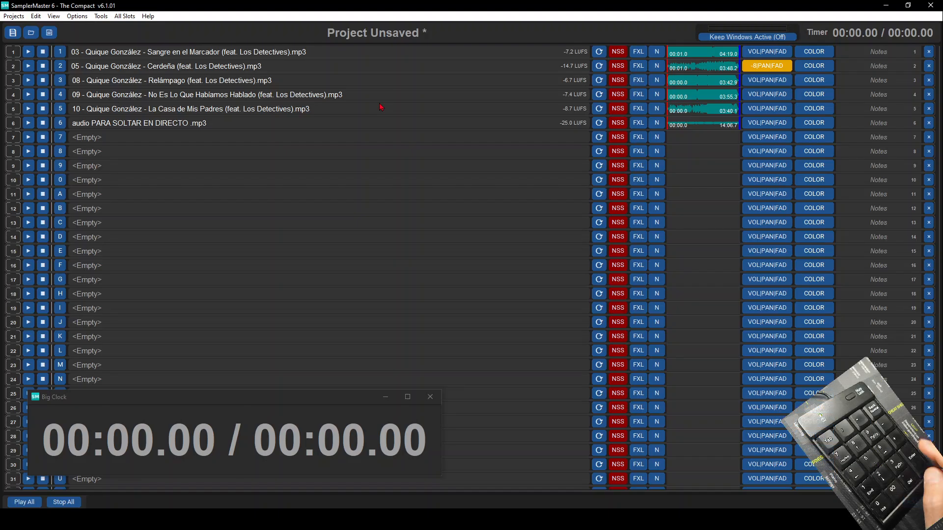
# - Move the cue down to slot 6, "audio PARA SOLTAR EN DIRECTO", play it, and stop it
pyautogui.press('Down')
pyautogui.press('Down')
pyautogui.press('Down')
pyautogui.press('Down')
pyautogui.press('Down')
pyautogui.press('Down')
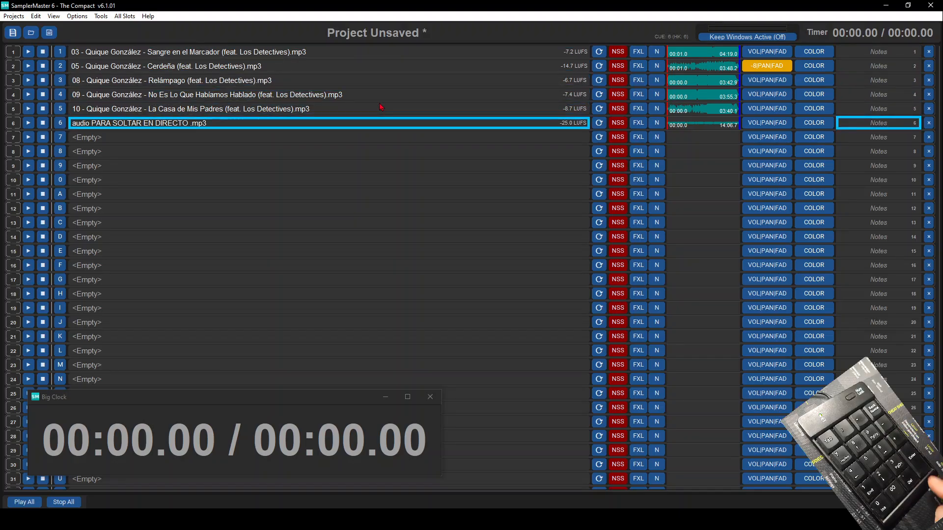
pyautogui.press('Return')
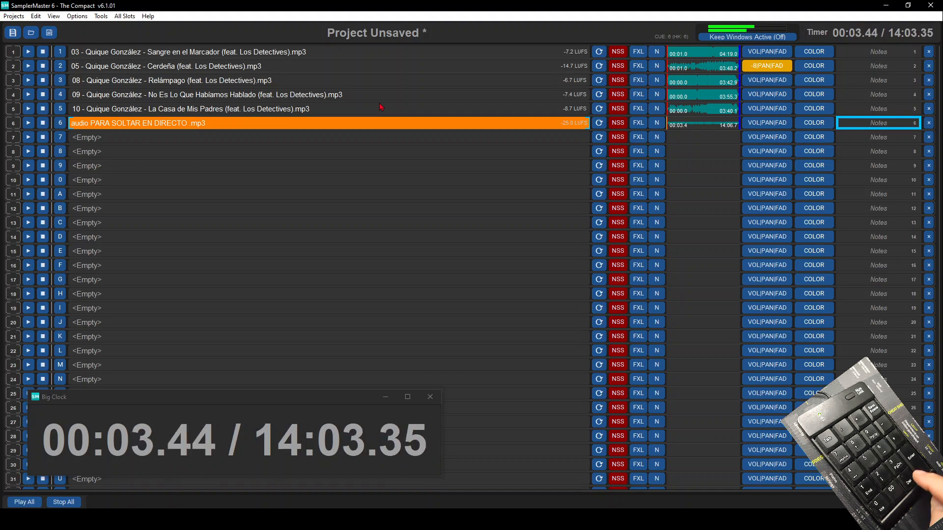
pyautogui.press('Return')
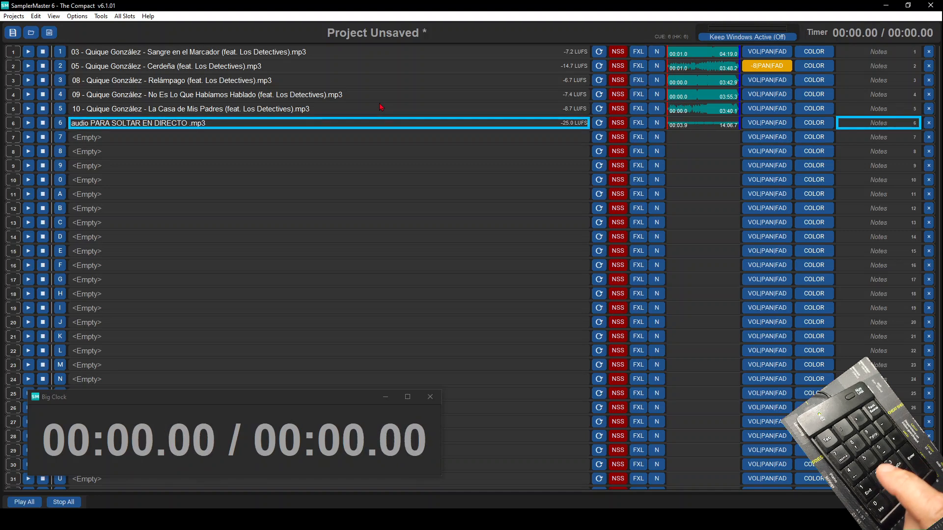
# - Fire slot 1 and slot 2 directly with their hotkeys while the cue stays on slot 6, and stop playback
pyautogui.press('1')
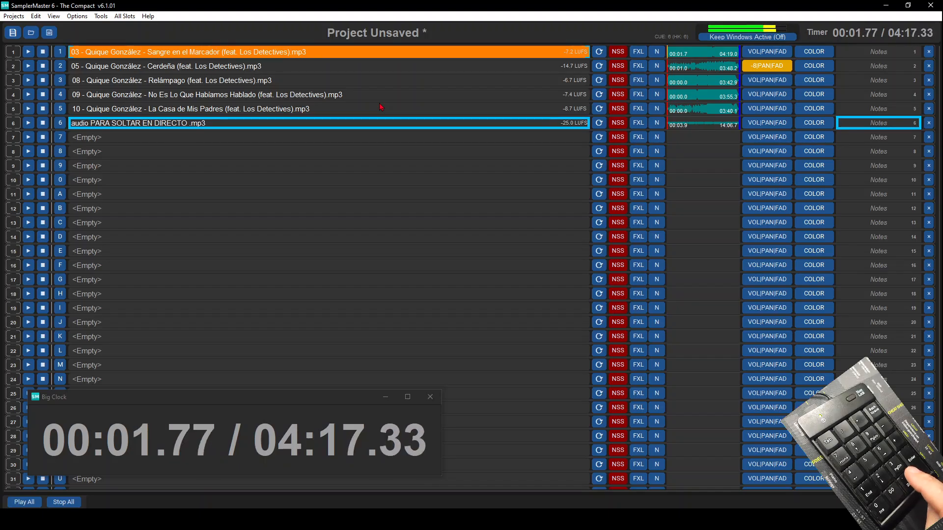
pyautogui.press('2')
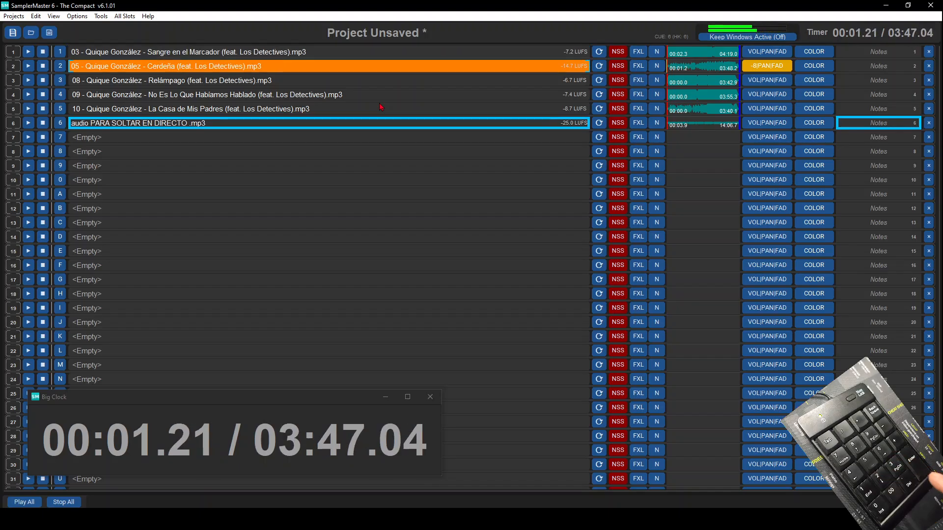
pyautogui.press('Return')
# - Cue and play slot 3, move the cue to slot 6 and play it, and stop all playback
pyautogui.press('Up')
pyautogui.press('Up')
pyautogui.press('Up')
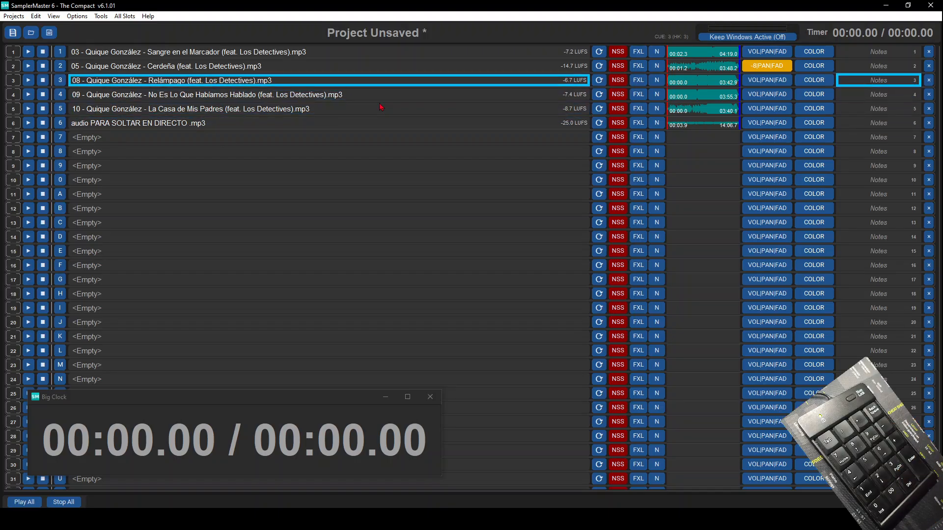
pyautogui.press('Return')
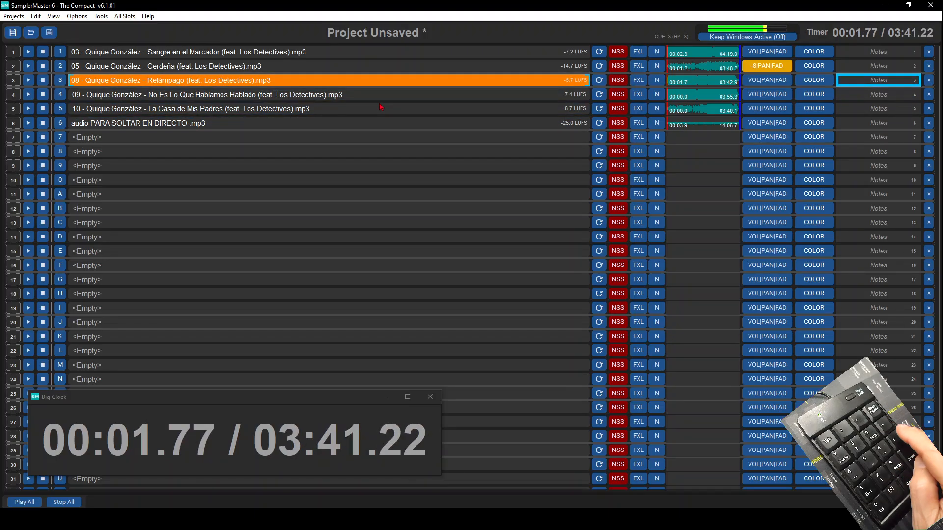
pyautogui.press('Down')
pyautogui.press('Down')
pyautogui.press('Down')
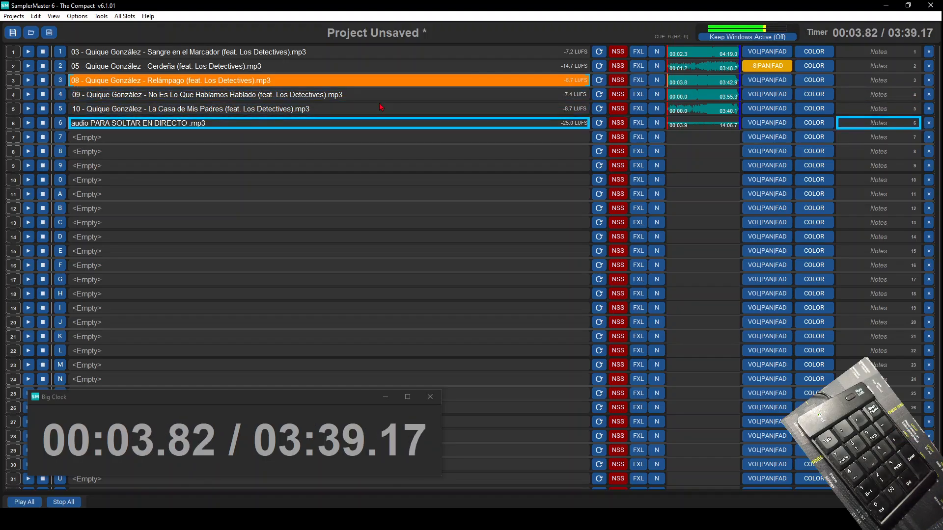
pyautogui.press('Return')
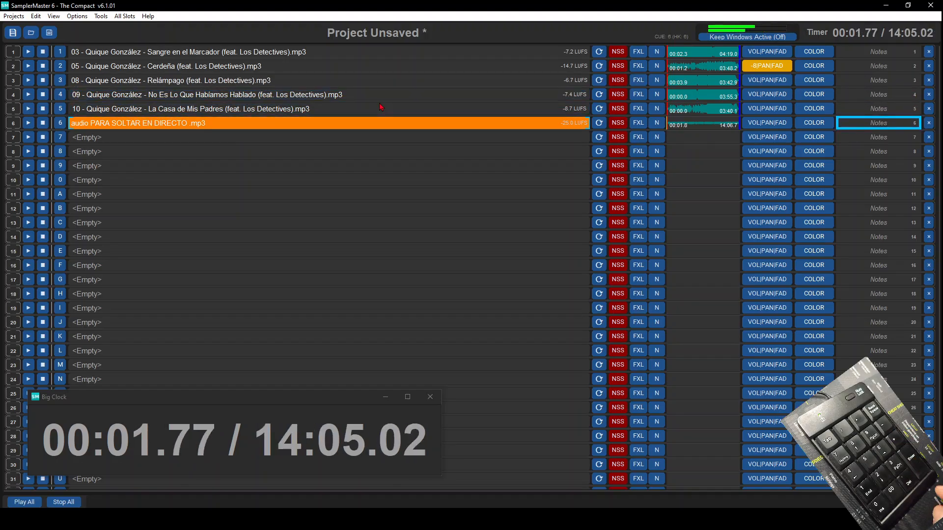
pyautogui.press('Escape')
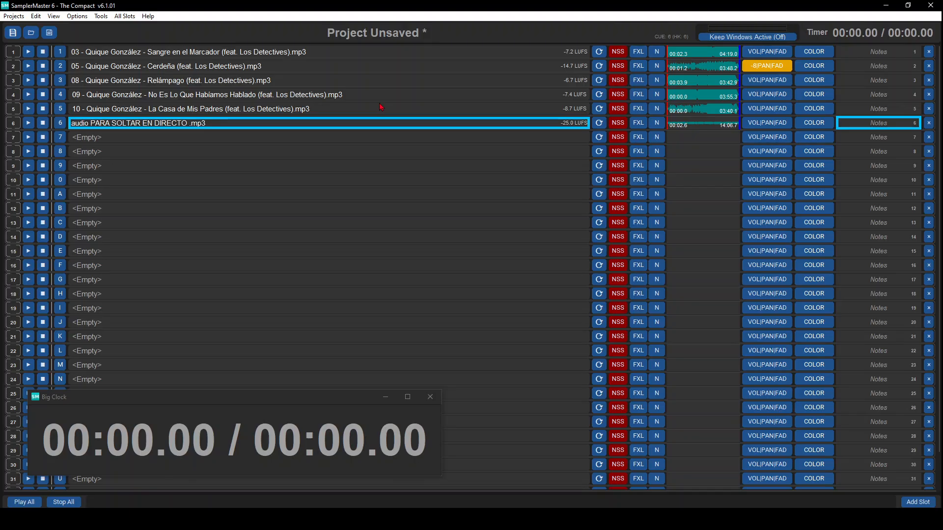
# - Play slot 1, cue slot 2 during playback, switch to it, and stop the sound
pyautogui.press('1')
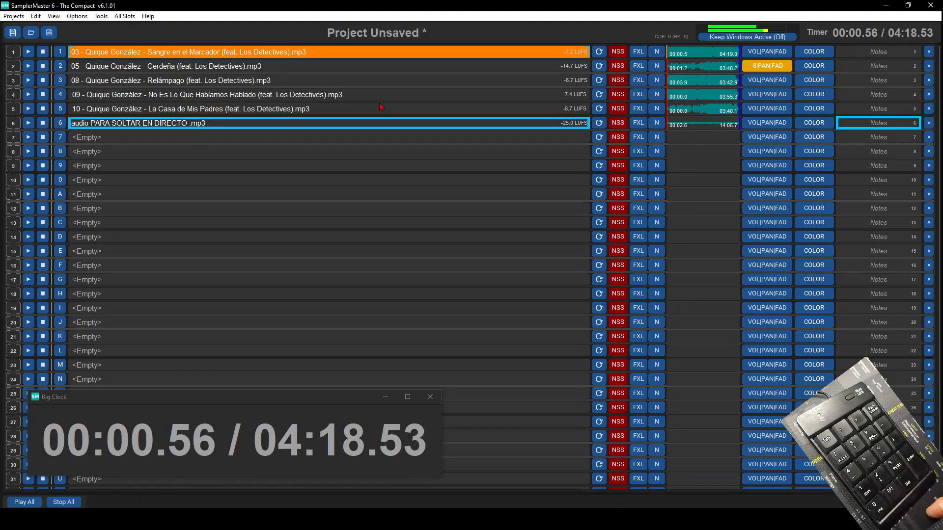
pyautogui.press('Up')
pyautogui.press('Up')
pyautogui.press('Up')
pyautogui.press('Up')
pyautogui.press('Return')
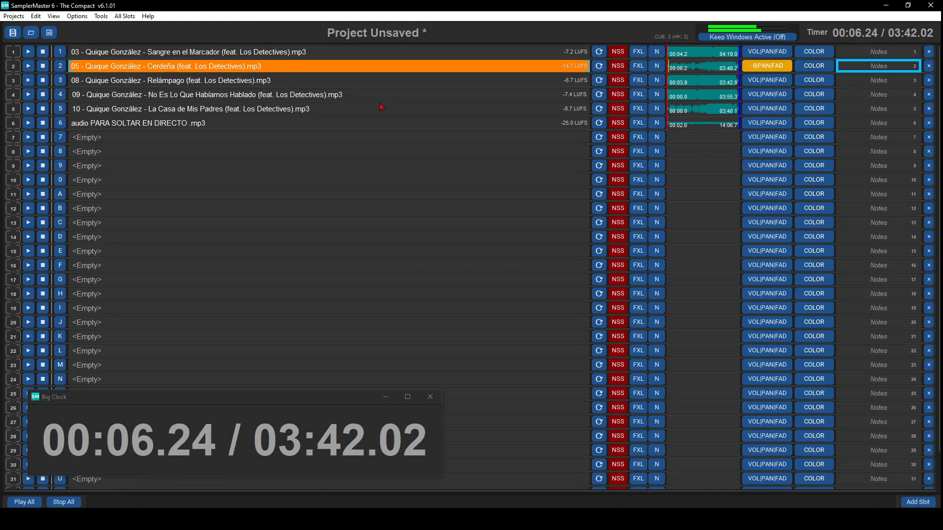
pyautogui.press('space')
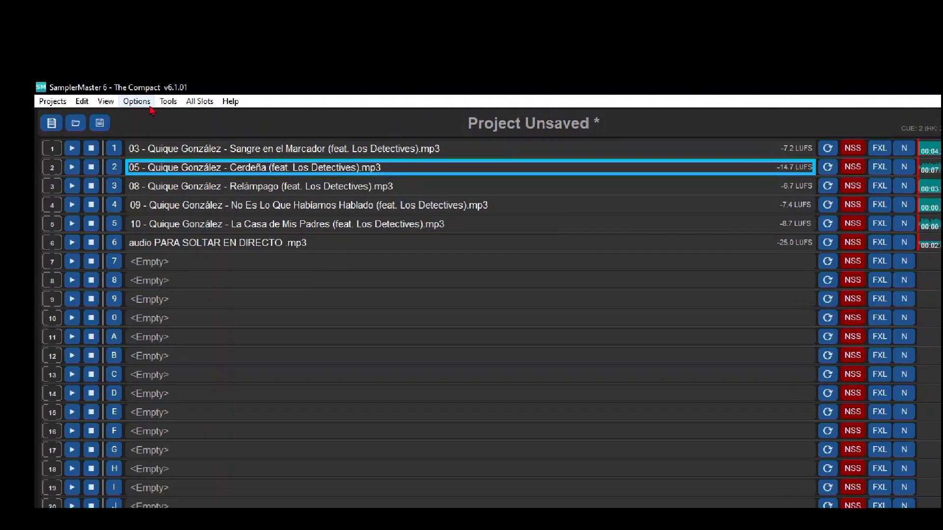
# - Enable Theater Mode (Play-CueNext) and play the loaded slots in sequence from slot 1, stopping at the end
pyautogui.click(77, 16)
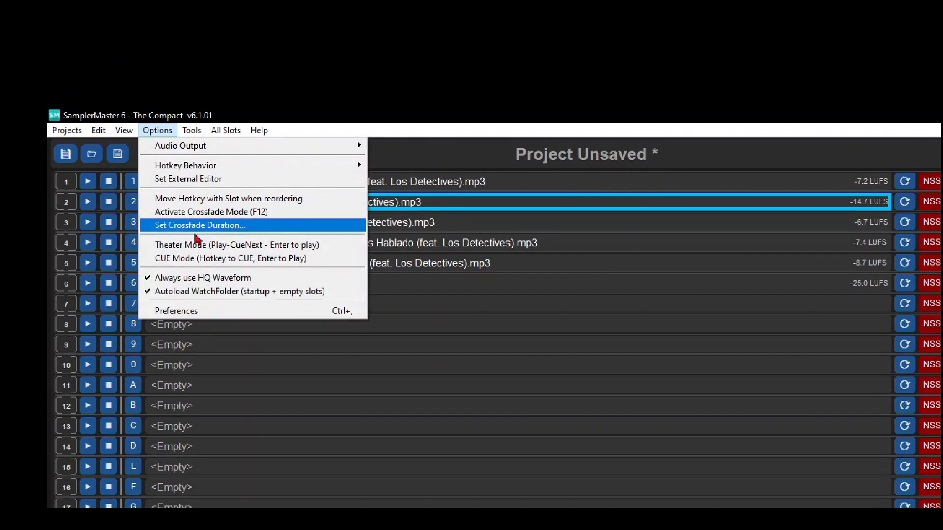
pyautogui.click(210, 343)
pyautogui.press('1')
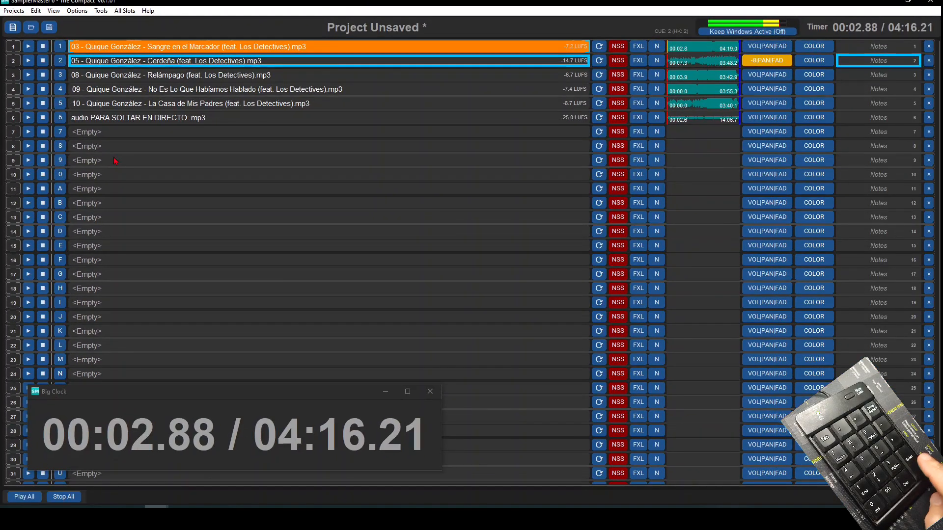
pyautogui.press('2')
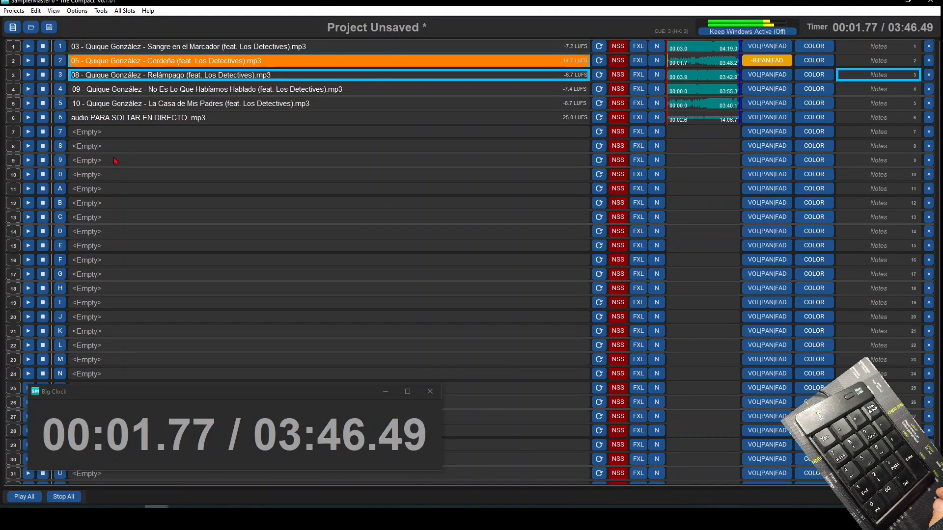
pyautogui.press('3')
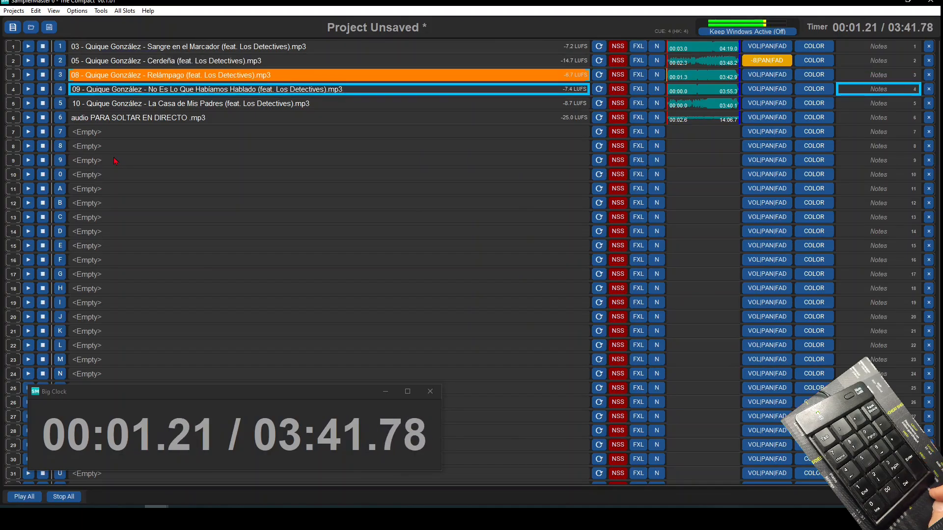
pyautogui.press('4')
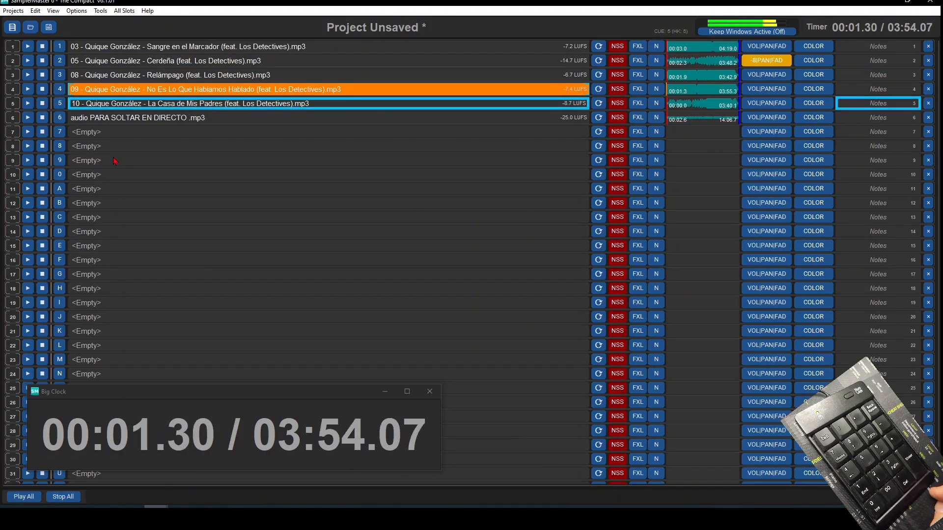
pyautogui.press('.')
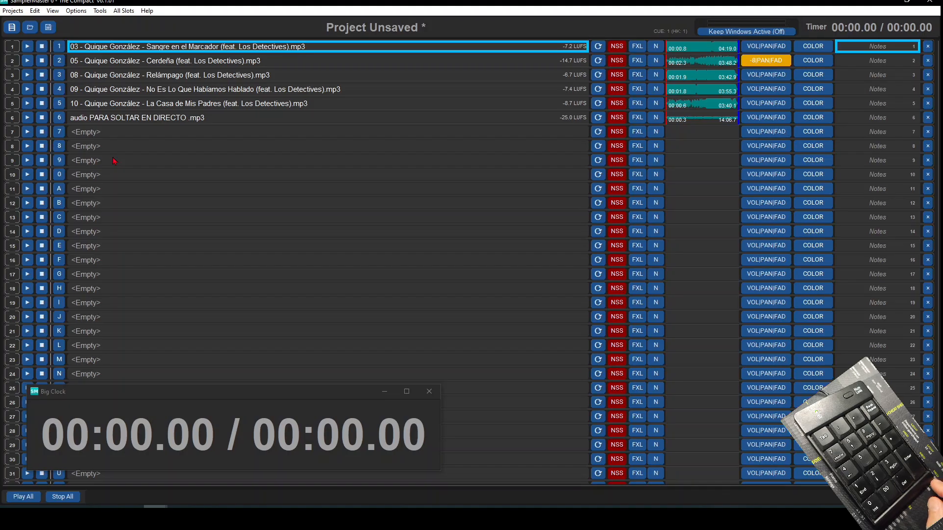
# - Play slots 1 to 4 in sequence again, stop playback, and move the cue between neighbouring slots
pyautogui.press('1')
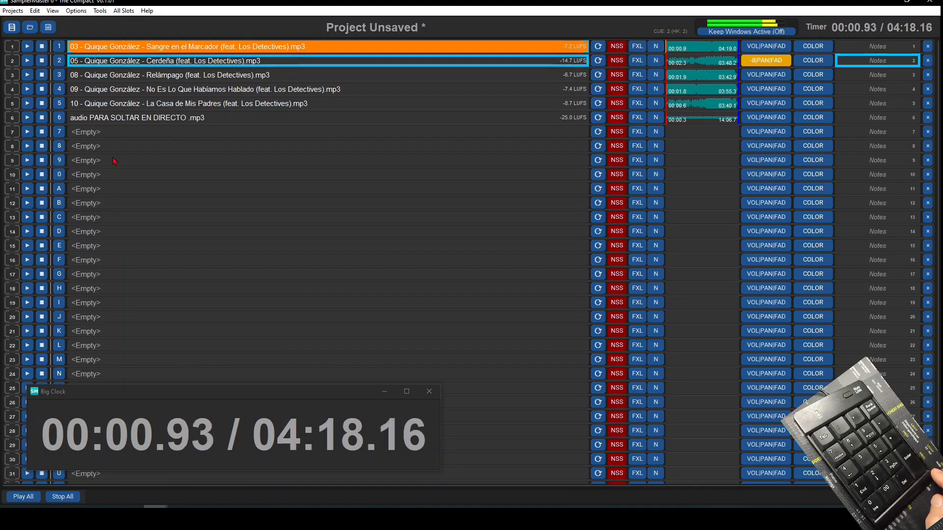
pyautogui.press('2')
pyautogui.press('3')
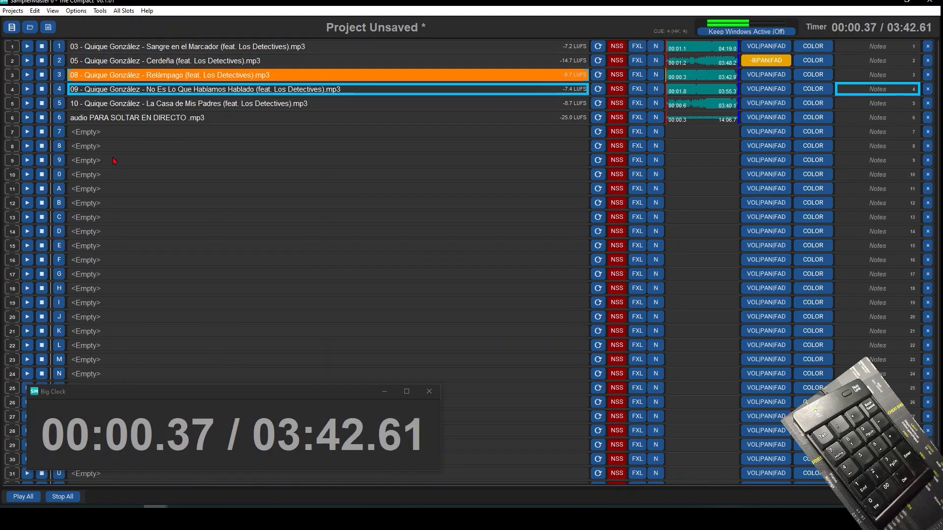
pyautogui.press('4')
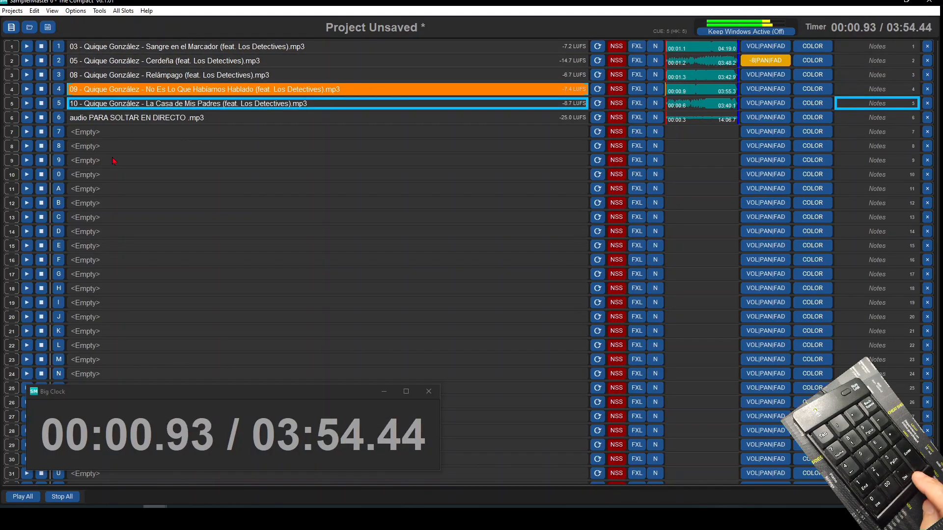
pyautogui.press('Delete')
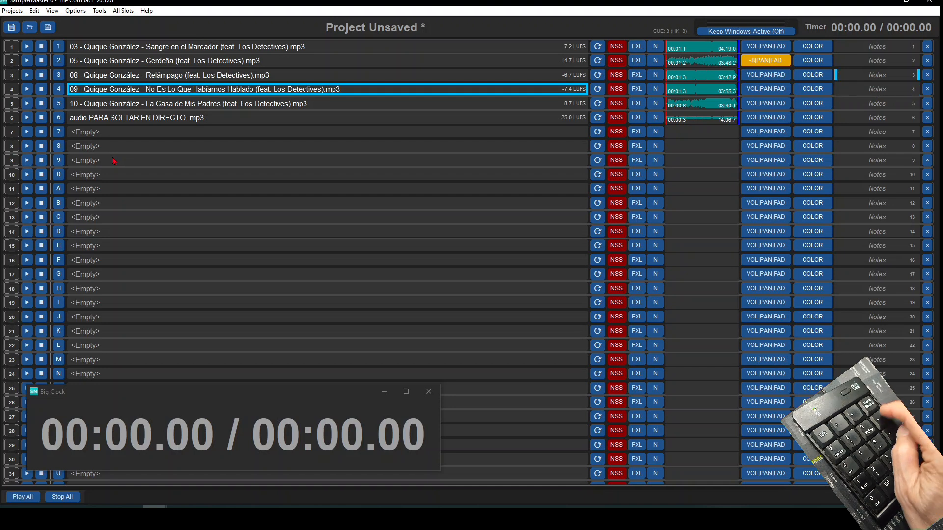
pyautogui.press('Down')
pyautogui.press('Up')
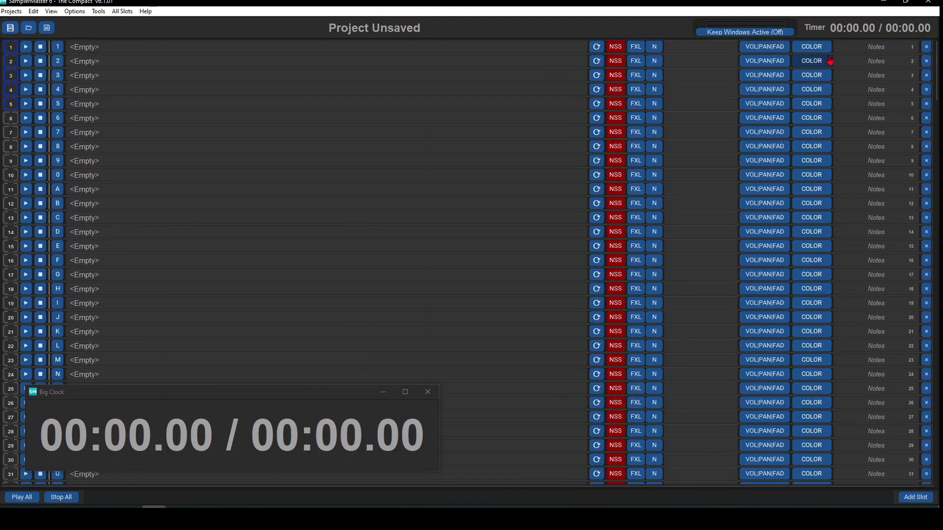
# - Color the selected slots 1 to 5 red in the empty project
pyautogui.click(822, 51)
pyautogui.scroll(-1, 781, 106)
pyautogui.click(758, 89)
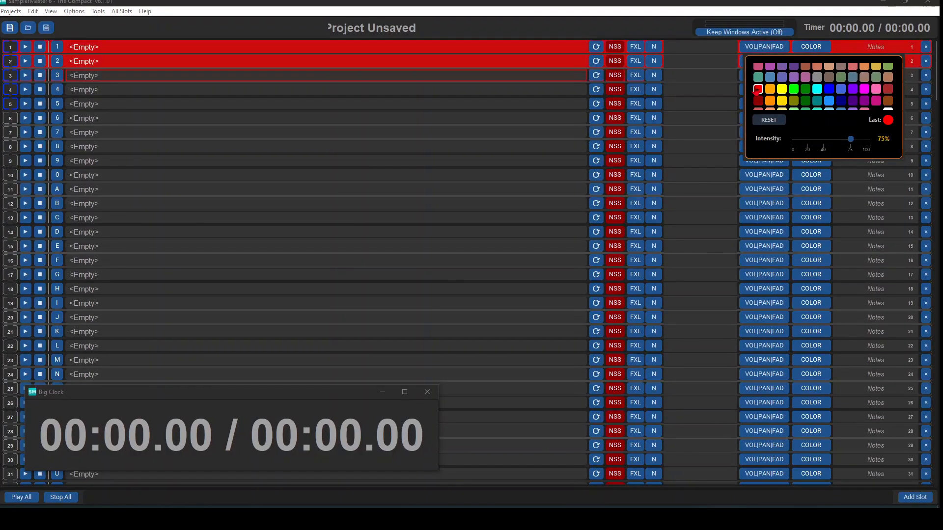
# - Select slots 7 to 12 and color them teal green
pyautogui.click(9, 132)
pyautogui.keyDown('shift'); pyautogui.click(10, 206); pyautogui.keyUp('shift')
pyautogui.click(810, 133)
pyautogui.click(762, 193)
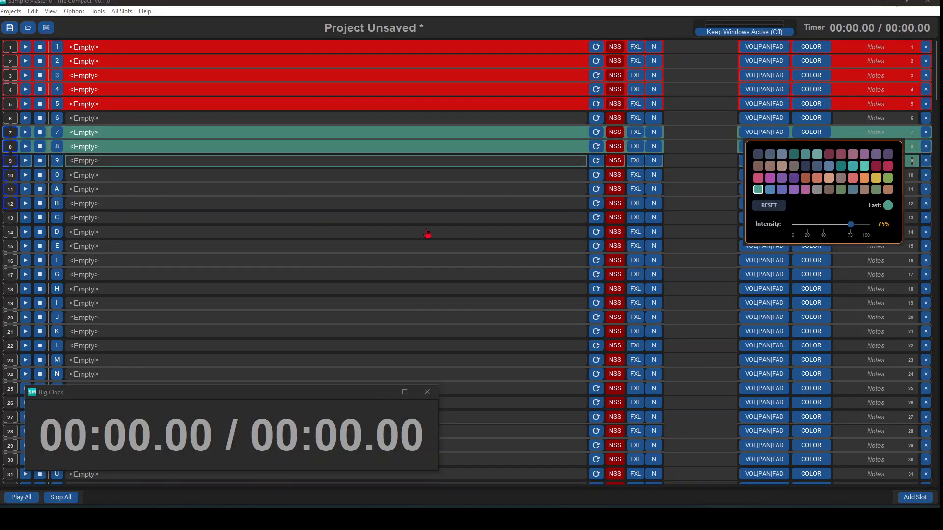
# - Select slots 14 to 18 and color them blue
pyautogui.keyDown('shift'); pyautogui.click(13, 291); pyautogui.keyUp('shift')
pyautogui.click(811, 233)
pyautogui.scroll(-1, 805, 275)
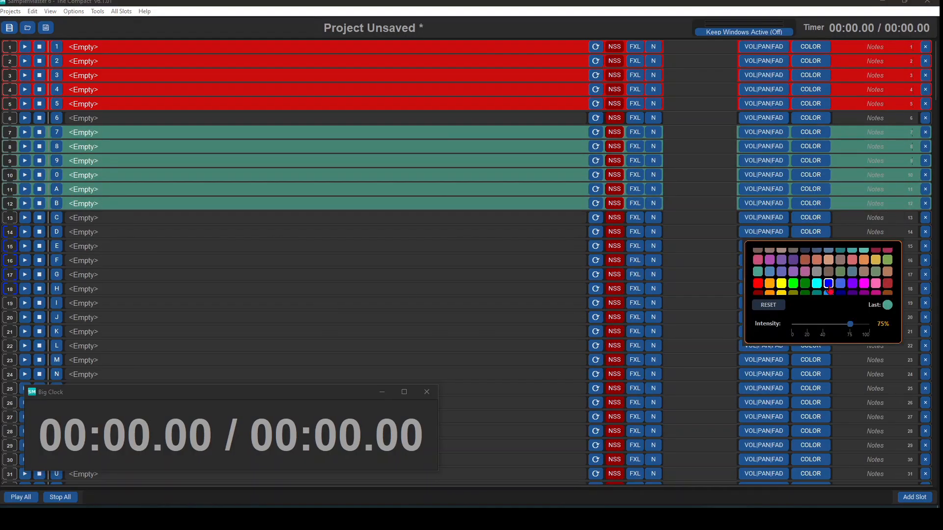
pyautogui.click(828, 286)
# - Select slots 20 to 24 and color them magenta
pyautogui.scroll(-1, 442, 285)
pyautogui.click(10, 279)
pyautogui.click(811, 295)
pyautogui.scroll(-1, 830, 326)
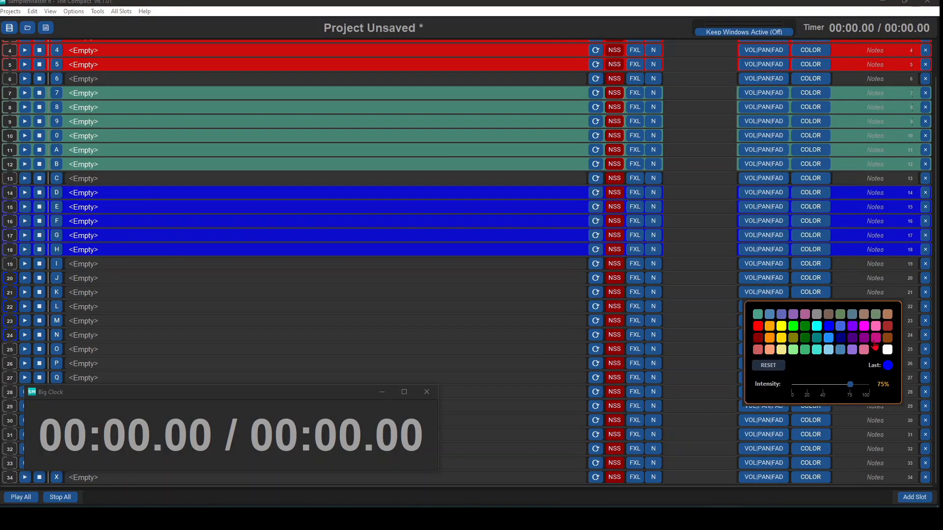
pyautogui.click(876, 338)
# - Select slots 26 to 30 and color them reddish brown
pyautogui.click(10, 364)
pyautogui.keyDown('shift'); pyautogui.click(11, 425); pyautogui.keyUp('shift')
pyautogui.click(812, 378)
pyautogui.click(803, 399)
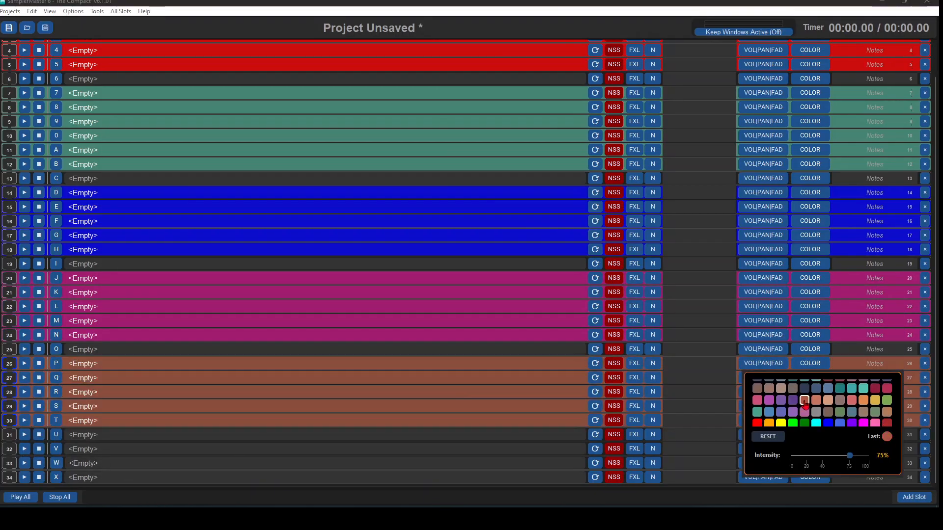
# - Save a copy of the color-coded project under the name TEATRO
pyautogui.scroll(2, 770, 378)
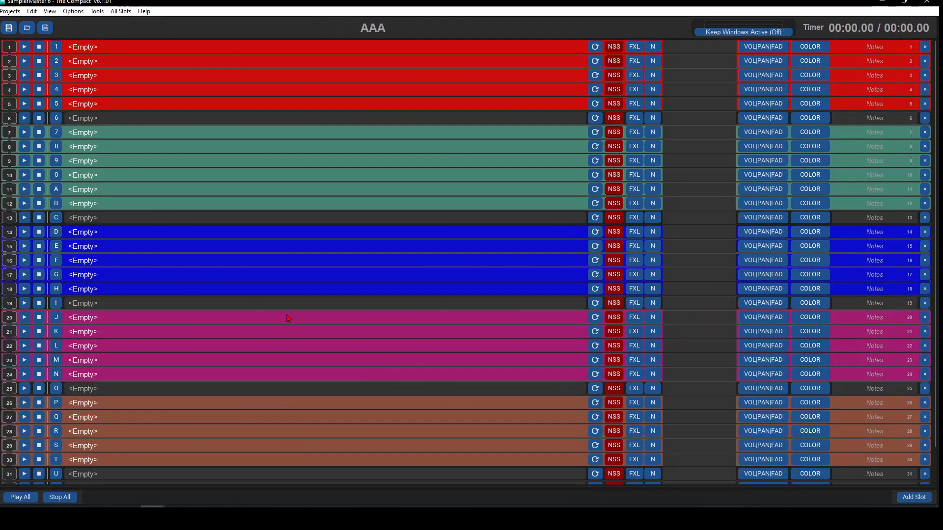
pyautogui.click(11, 10)
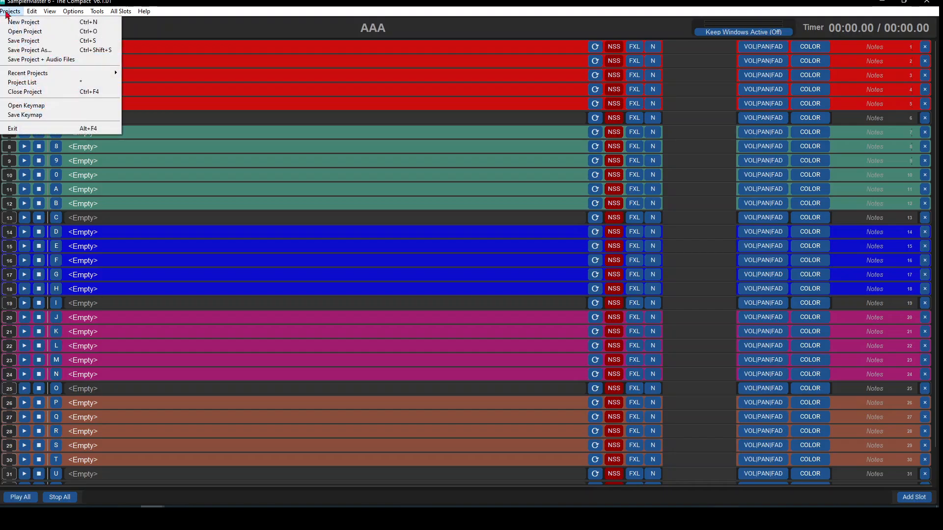
pyautogui.click(29, 49)
pyautogui.write('TEATRO')
pyautogui.press('Return')
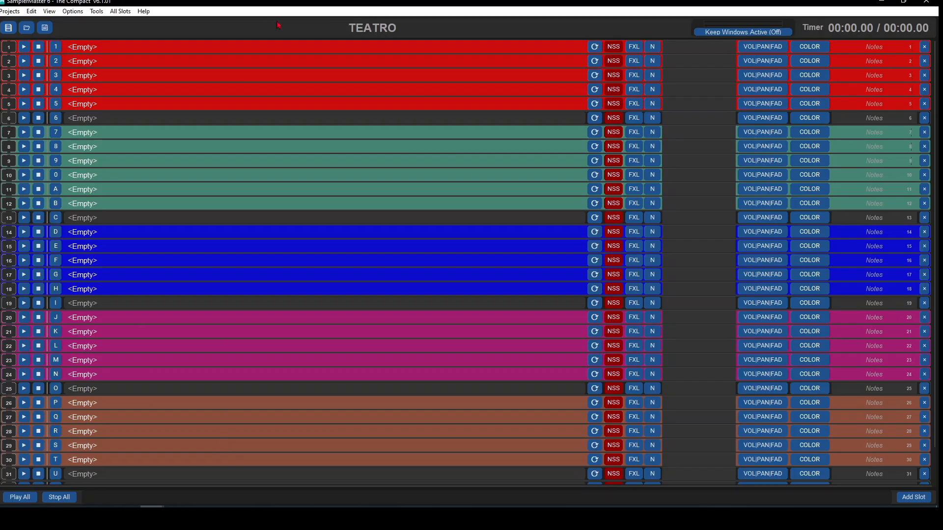
# - Add the TEATRO project to the Blank page of the Project List and close the list
pyautogui.hotkey('ctrl', 'p')
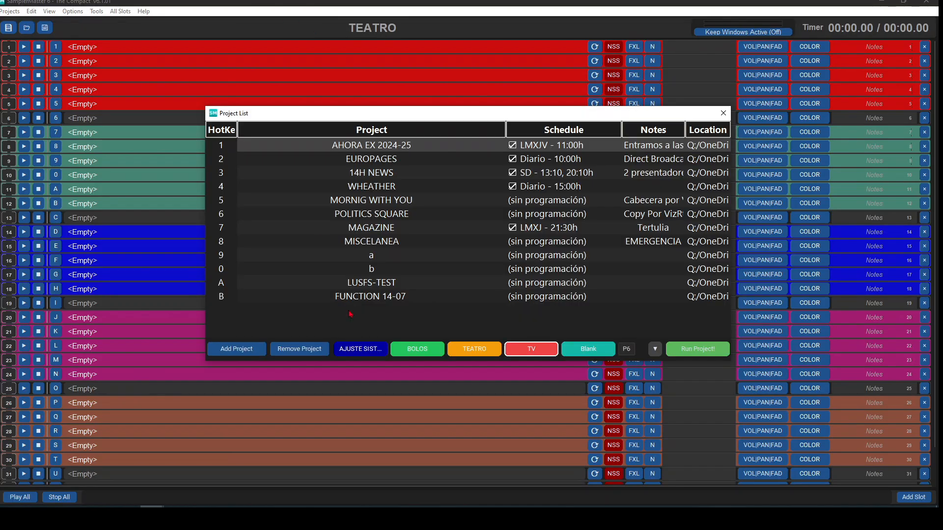
pyautogui.click(591, 351)
pyautogui.click(236, 349)
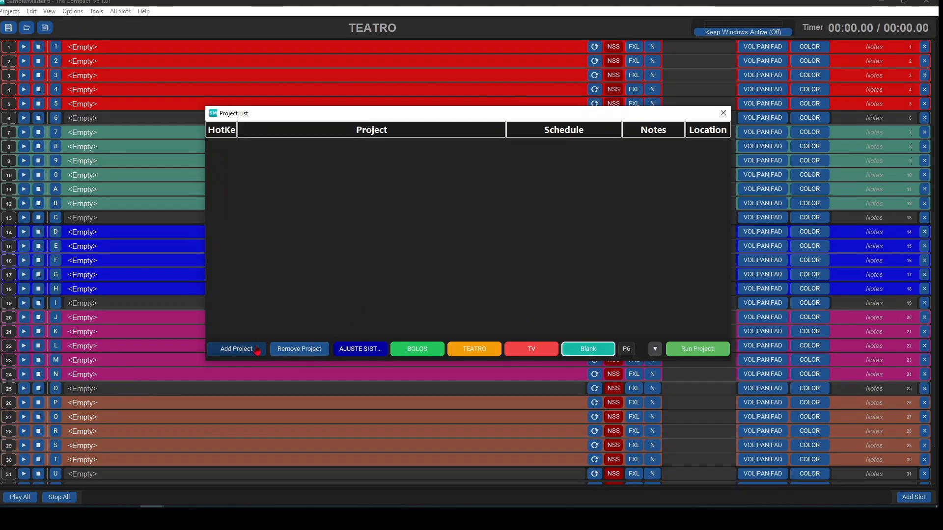
pyautogui.doubleClick(201, 169)
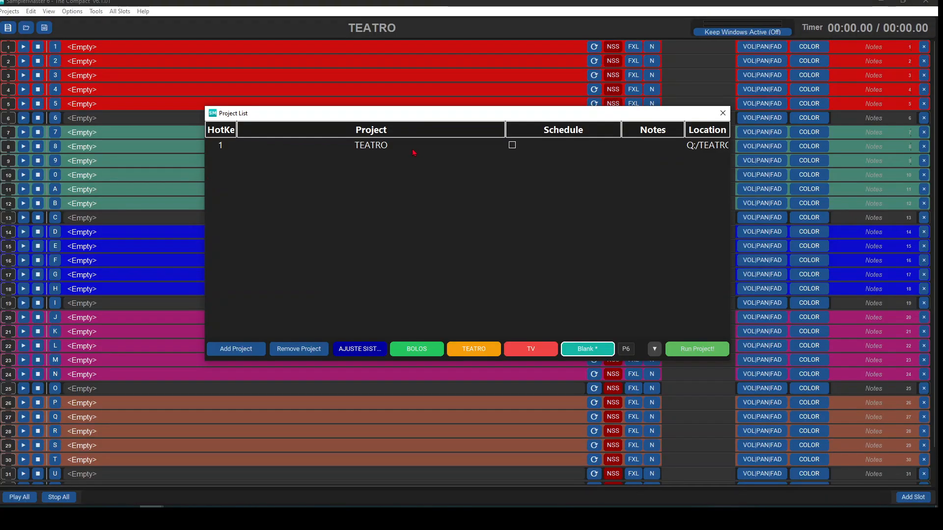
pyautogui.click(728, 114)
pyautogui.hotkey('ctrl', 'p')
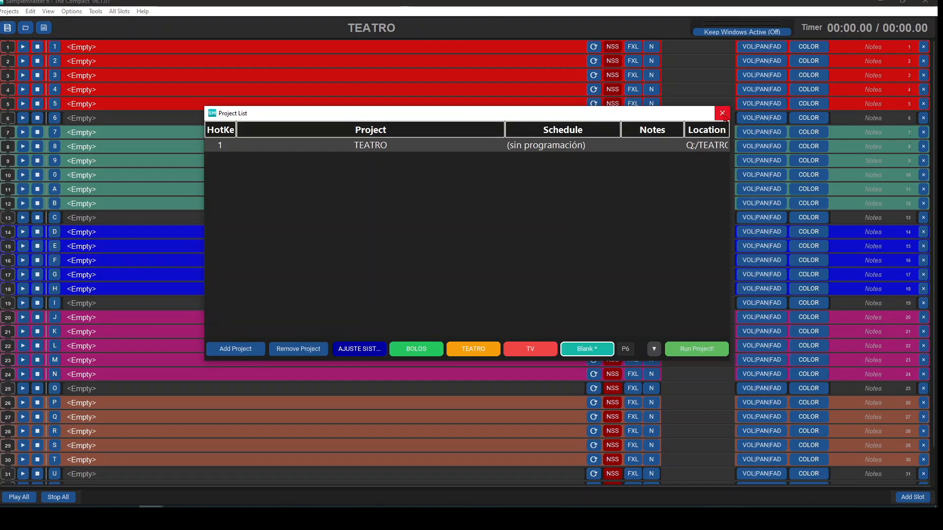
pyautogui.click(722, 113)
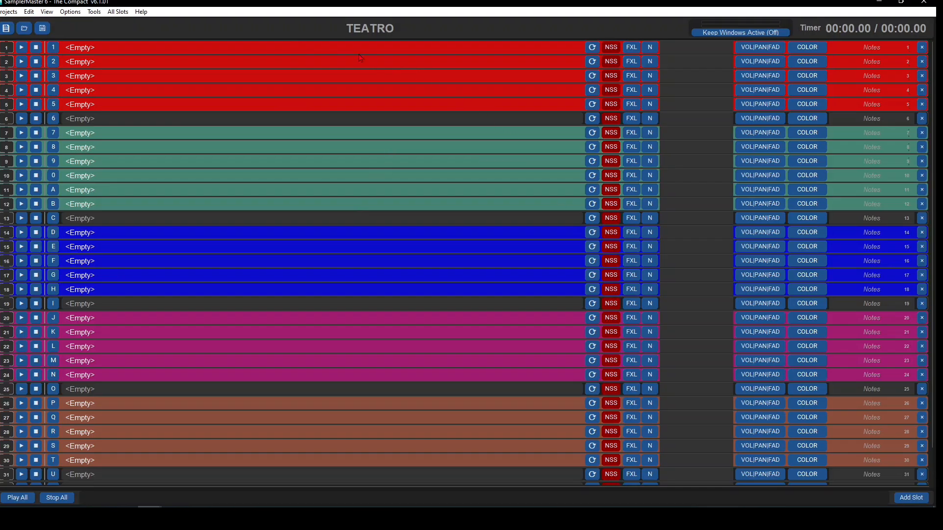
# - Browse audio for slot 1, and add and open a Quick Access shortcut to the paborrar folder
pyautogui.doubleClick(329, 49)
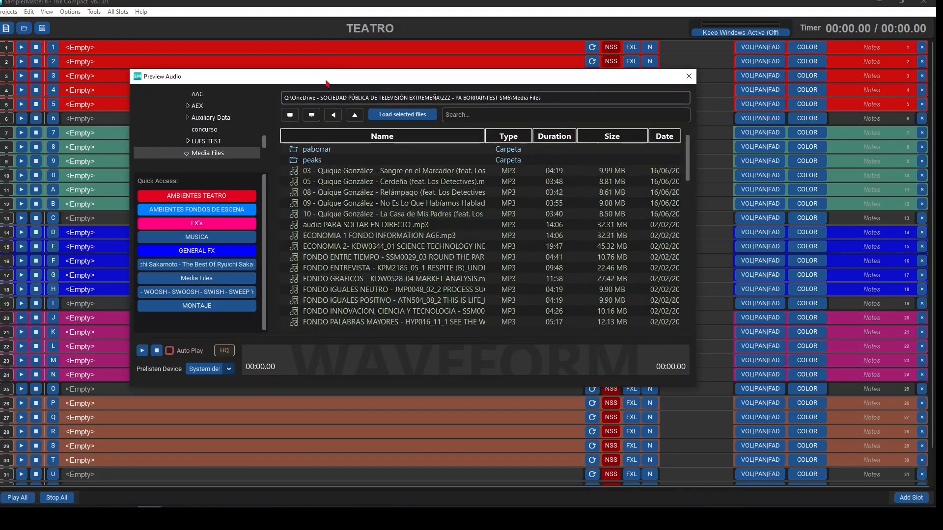
pyautogui.moveTo(326, 84); pyautogui.dragTo(313, 68)
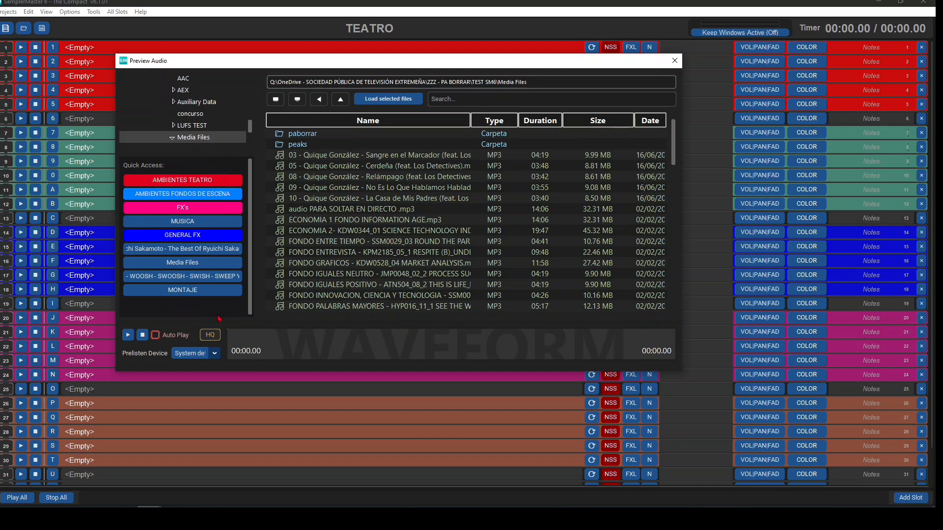
pyautogui.press('Down')
pyautogui.press('Down')
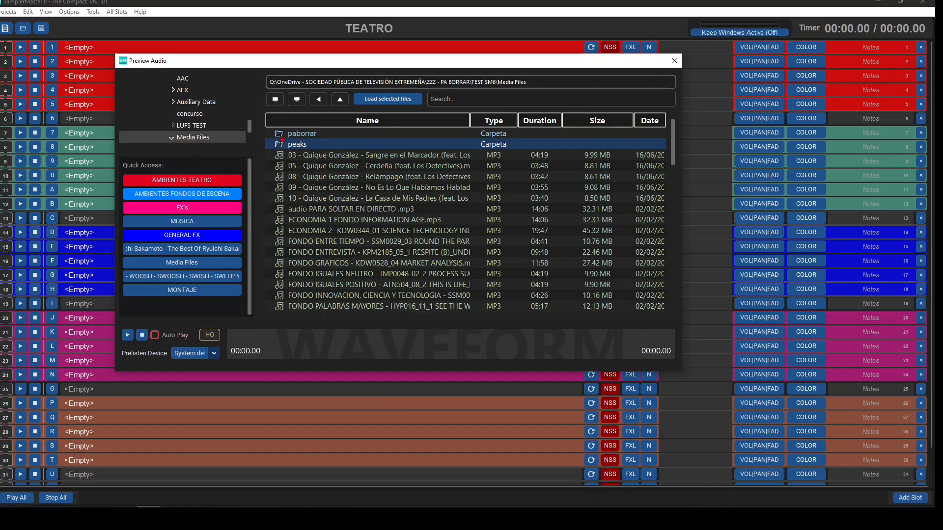
pyautogui.press('Up')
pyautogui.click(176, 304)
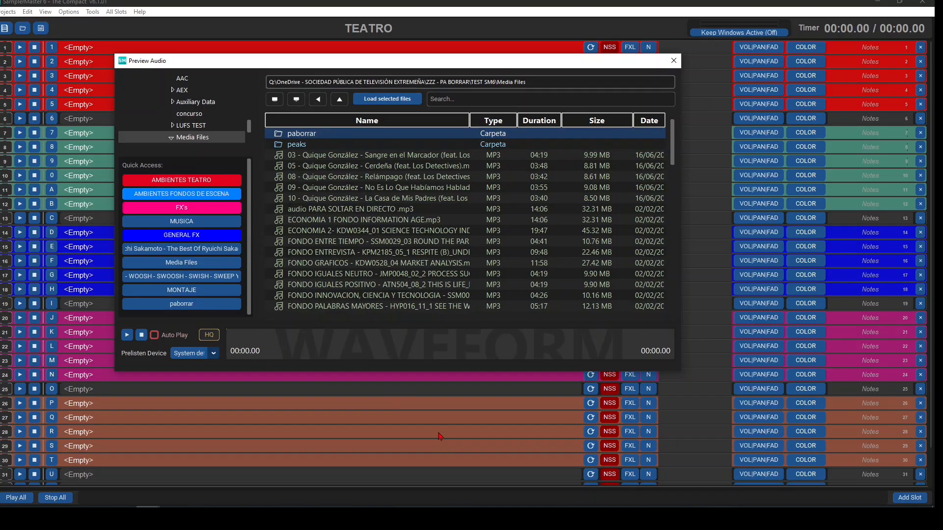
pyautogui.click(181, 303)
pyautogui.moveTo(340, 295); pyautogui.dragTo(341, 296)
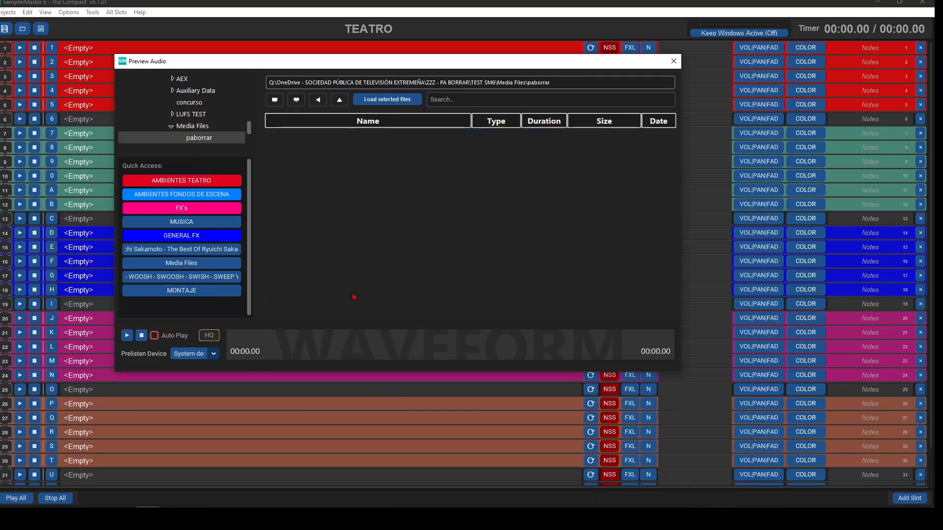
# - Switch the audio browser through MONTAJE to the FX's folder and filter its files by "FONDO, SUSPENSE"
pyautogui.click(219, 292)
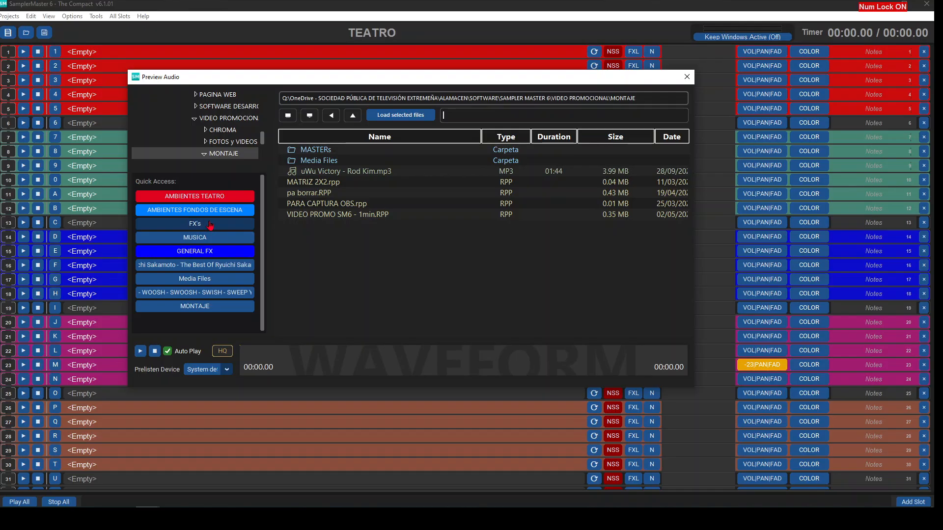
pyautogui.click(206, 220)
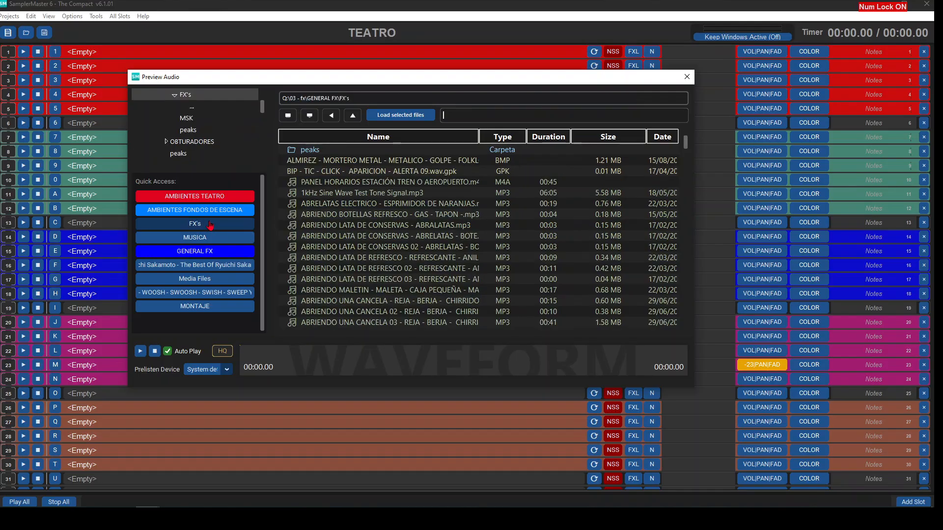
pyautogui.moveTo(210, 225); pyautogui.dragTo(222, 226)
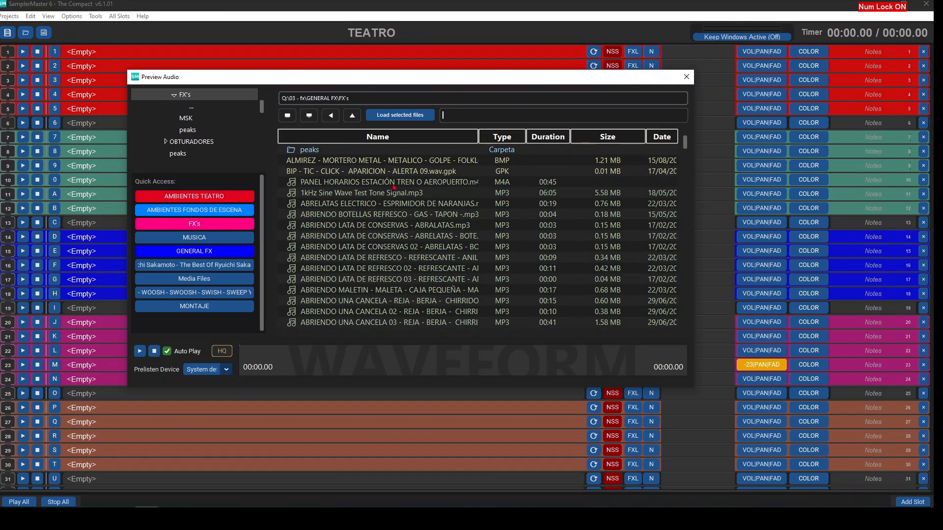
pyautogui.press('capslock')
pyautogui.write('FONDO, SUSPENSE')
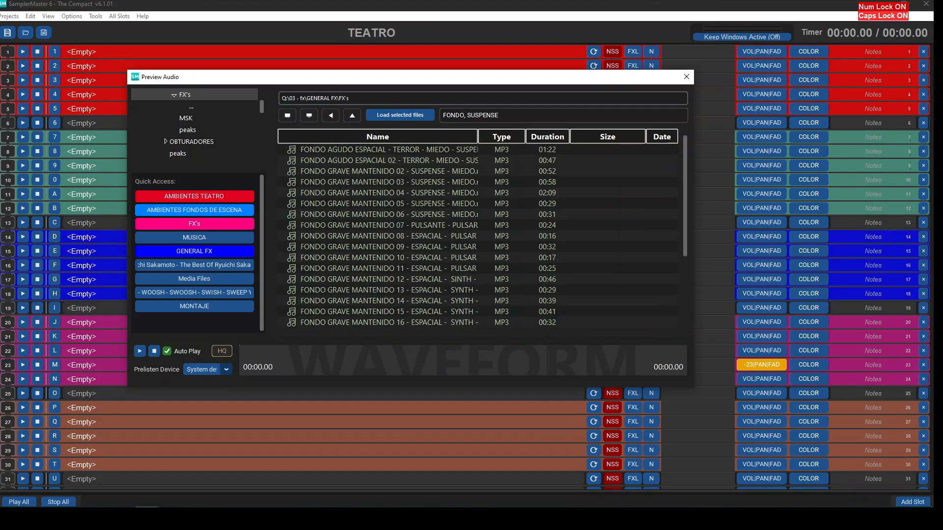
# - Preview several of the filtered tracks and load FONDO GRAVE MANTENIDO 02 - SUSPENSE - MIEDO.mp3 into slot 1
pyautogui.click(300, 171)
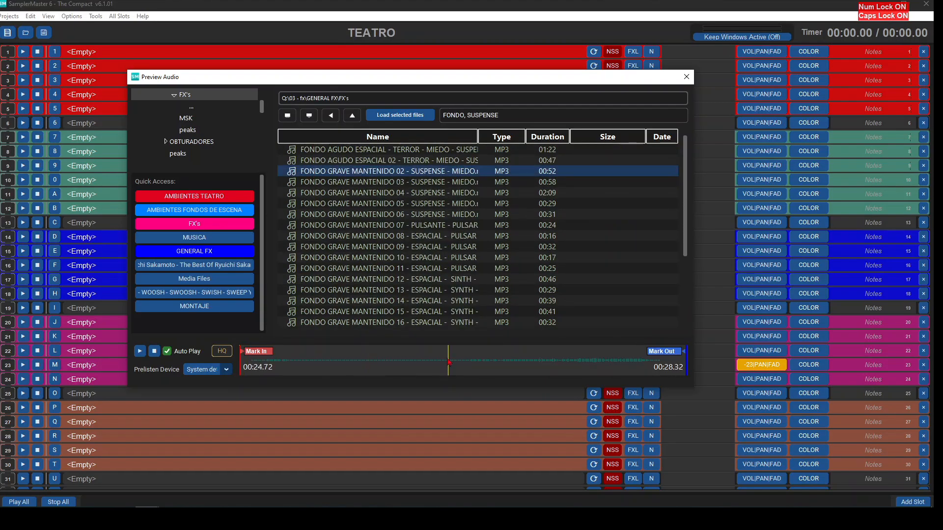
pyautogui.press('Down')
pyautogui.press('Down')
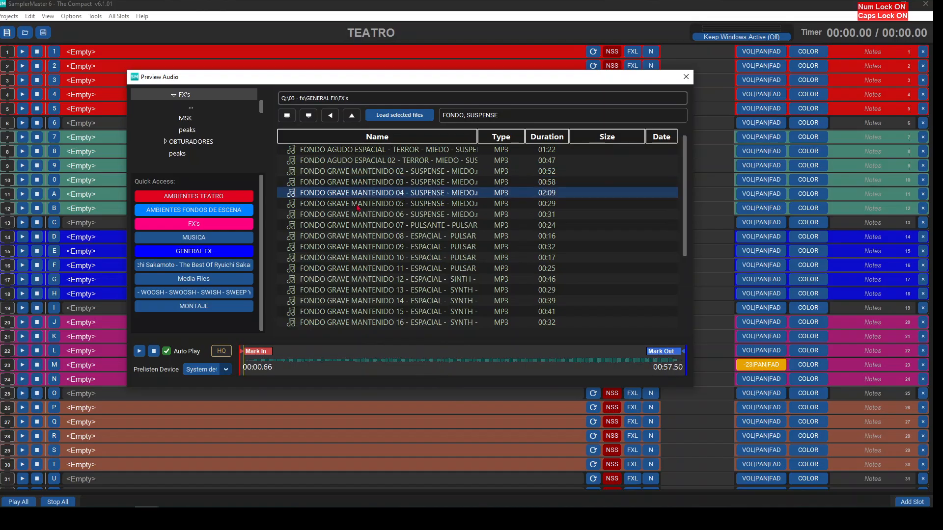
pyautogui.press('Up')
pyautogui.press('Up')
pyautogui.press('Up')
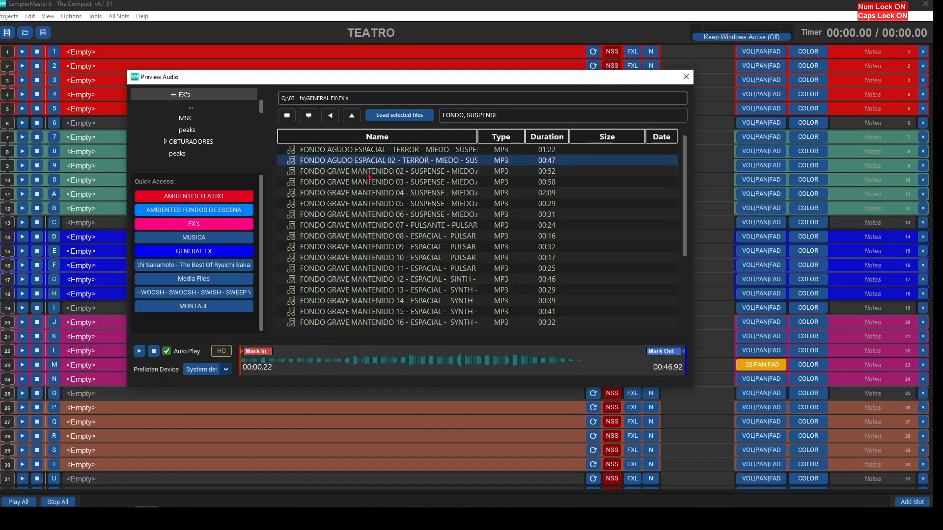
pyautogui.press('Down')
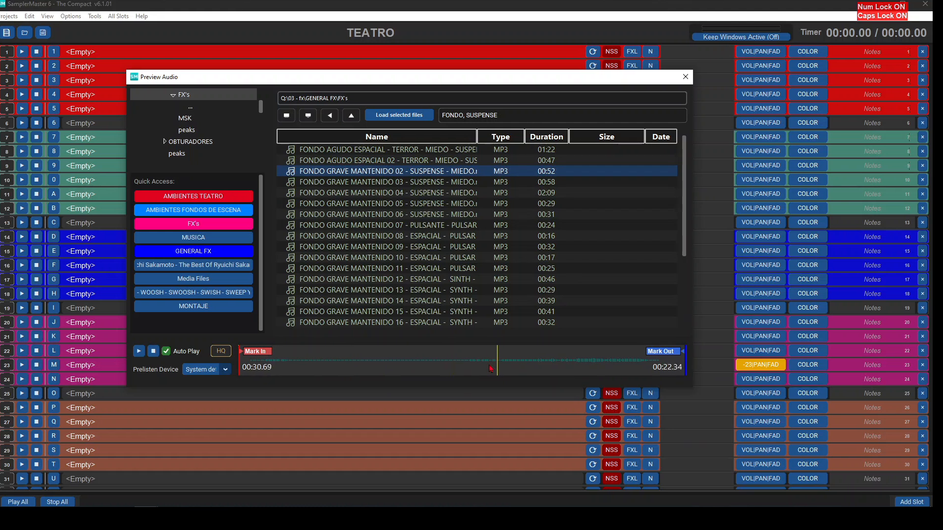
pyautogui.doubleClick(359, 174)
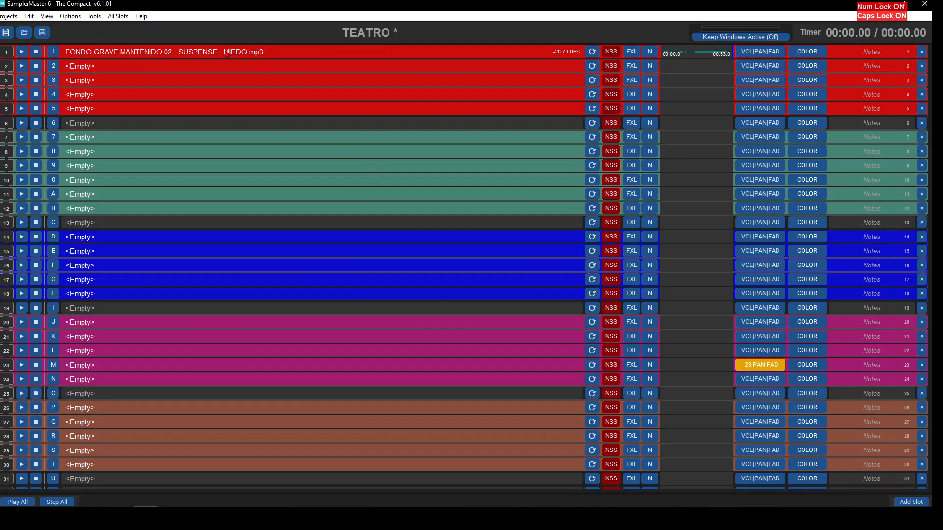
# - Set the alias of slot 1 to MUSICA PRE SHOW
pyautogui.rightClick(227, 53)
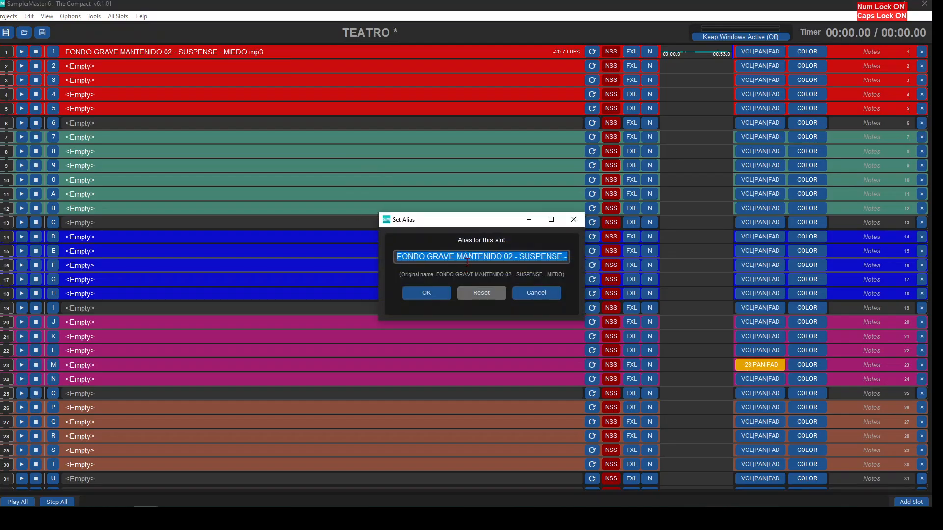
pyautogui.write('MUSICA PRE SHOW')
pyautogui.press('Return')
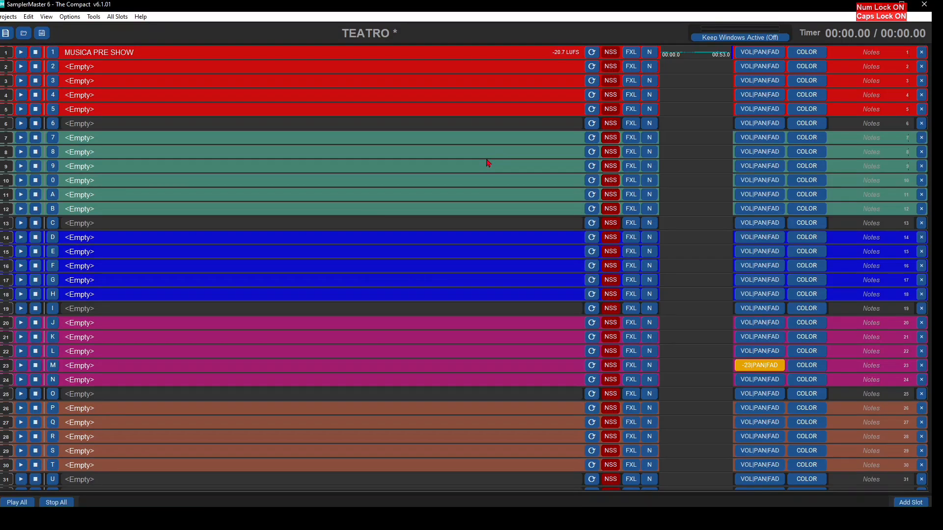
# - Open slot 1's waveform and set Mark In to 00:02:99 and Mark Out to 00:48:52
pyautogui.click(687, 57)
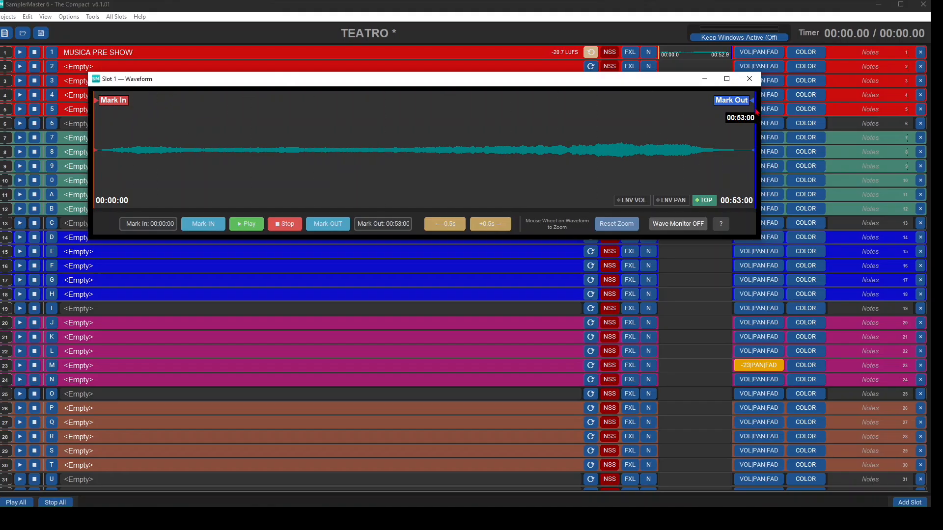
pyautogui.moveTo(753, 102); pyautogui.dragTo(740, 105)
pyautogui.moveTo(722, 105); pyautogui.dragTo(699, 106)
pyautogui.moveTo(95, 102); pyautogui.dragTo(131, 102)
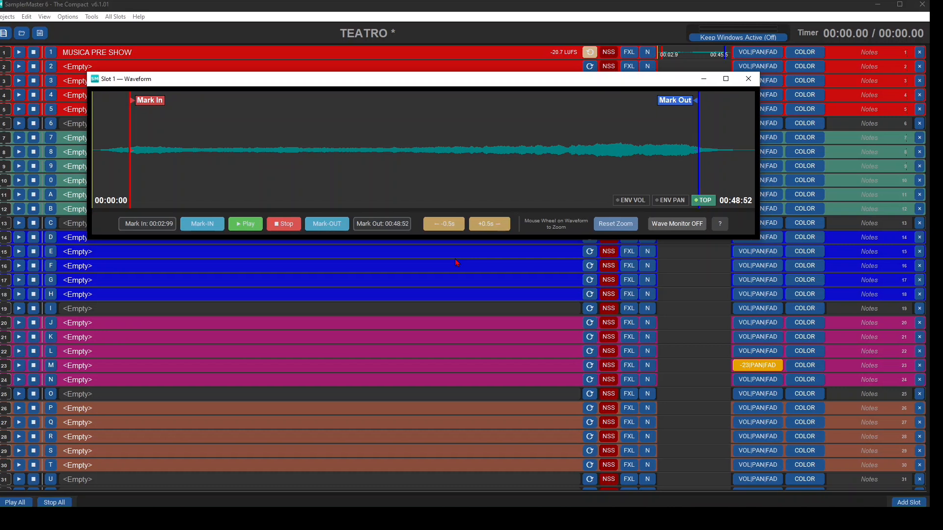
# - Play slot 1 from near its end to hear the loop between the marks, and stop playback
pyautogui.click(255, 223)
pyautogui.click(642, 172)
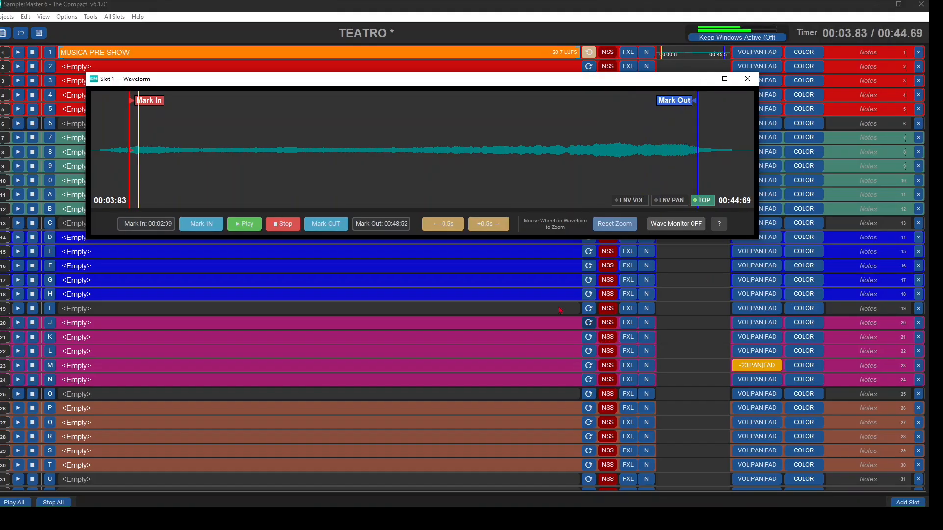
pyautogui.click(284, 224)
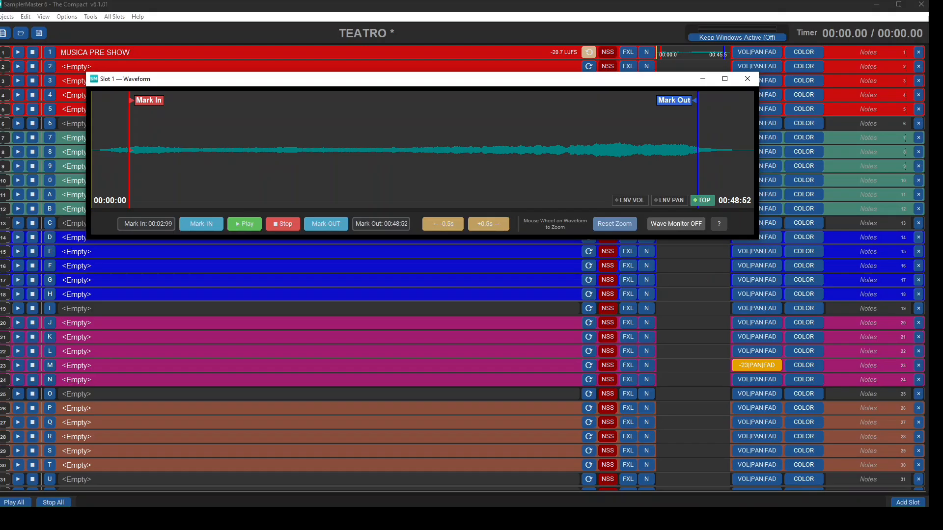
# - Set slot 1's loop type to Loop With Auto CrossFade and audition it
pyautogui.rightClick(590, 53)
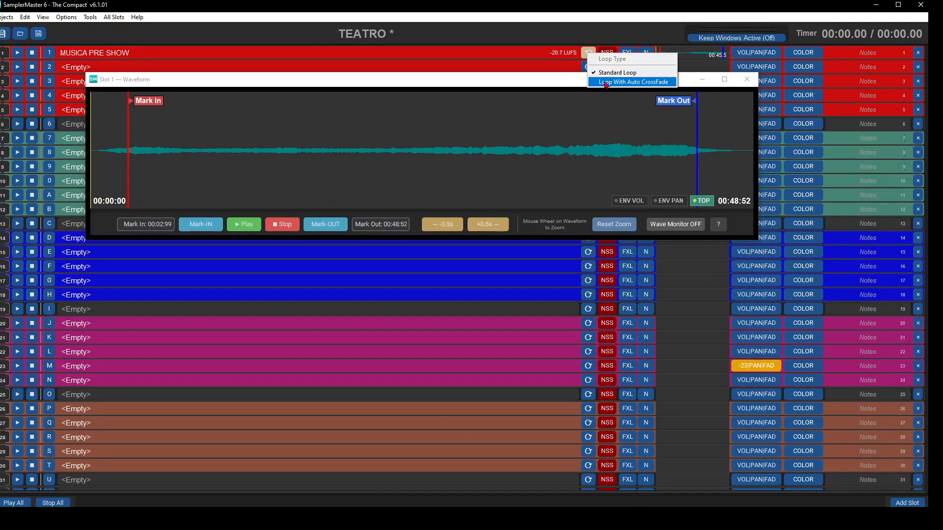
pyautogui.click(607, 82)
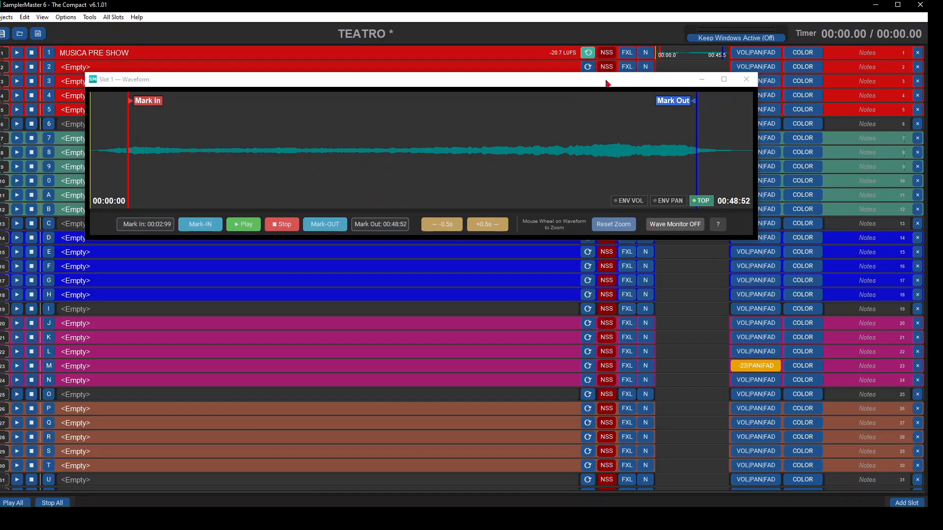
pyautogui.click(252, 229)
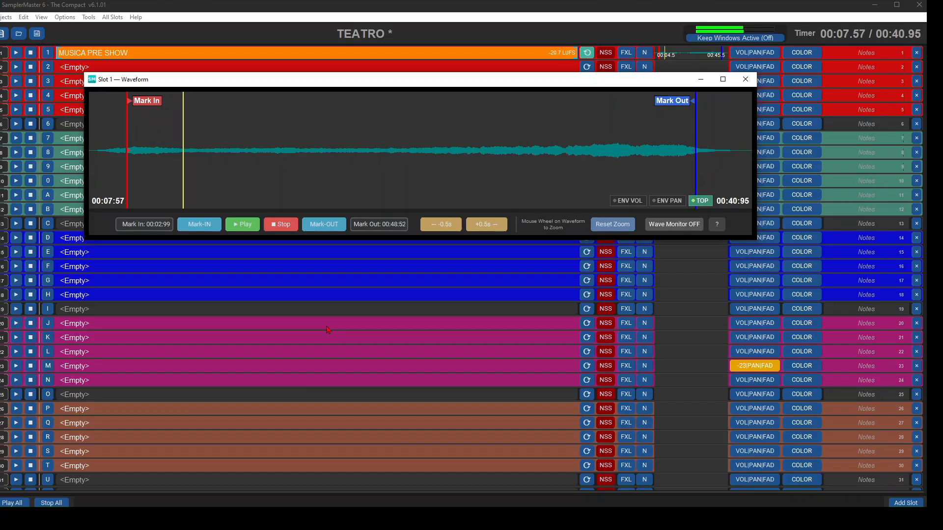
pyautogui.click(282, 226)
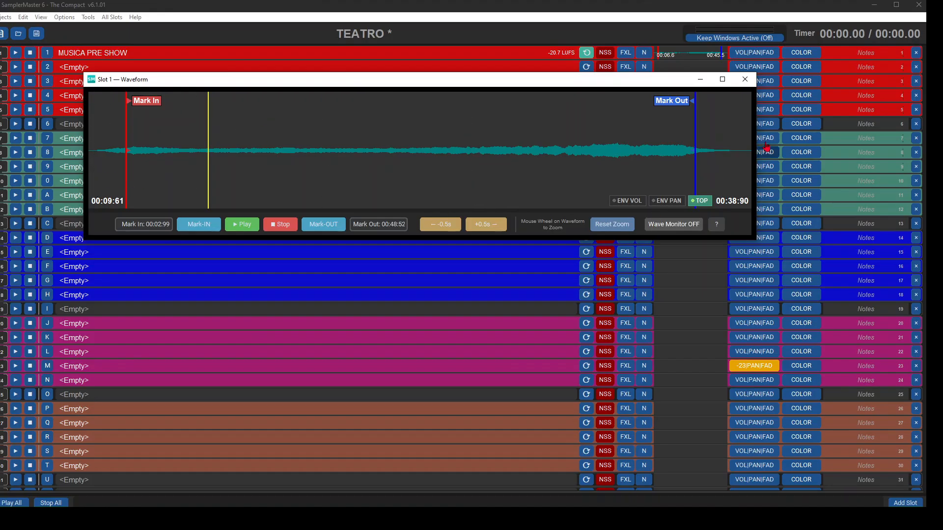
# - Enable slot 1's volume envelope and shape it raised until about 19.5 s, sloping down through two further points to mid level
pyautogui.click(627, 201)
pyautogui.click(493, 153)
pyautogui.click(404, 150)
pyautogui.moveTo(355, 150); pyautogui.dragTo(346, 131)
pyautogui.click(332, 131)
pyautogui.moveTo(315, 131); pyautogui.dragTo(311, 120)
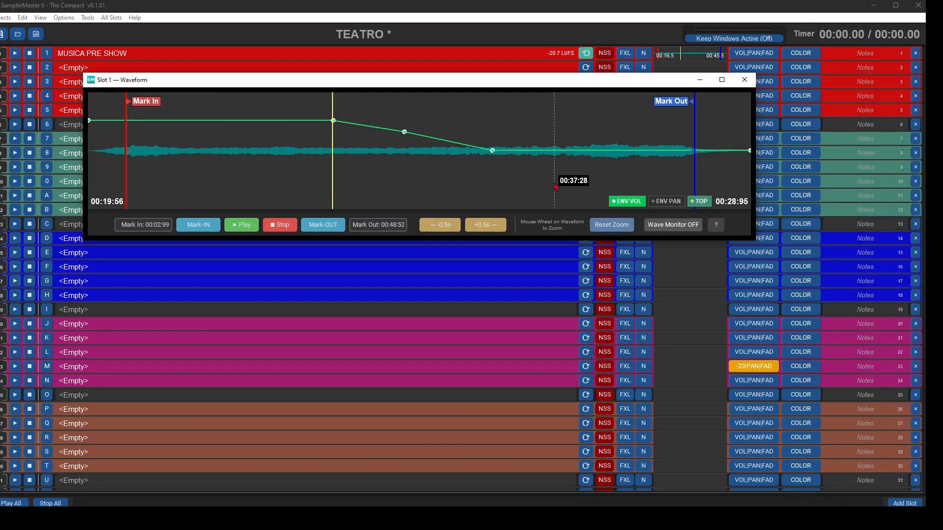
# - Play slot 1 to hear the volume envelope and the crossfaded loop, and close its waveform window
pyautogui.click(241, 225)
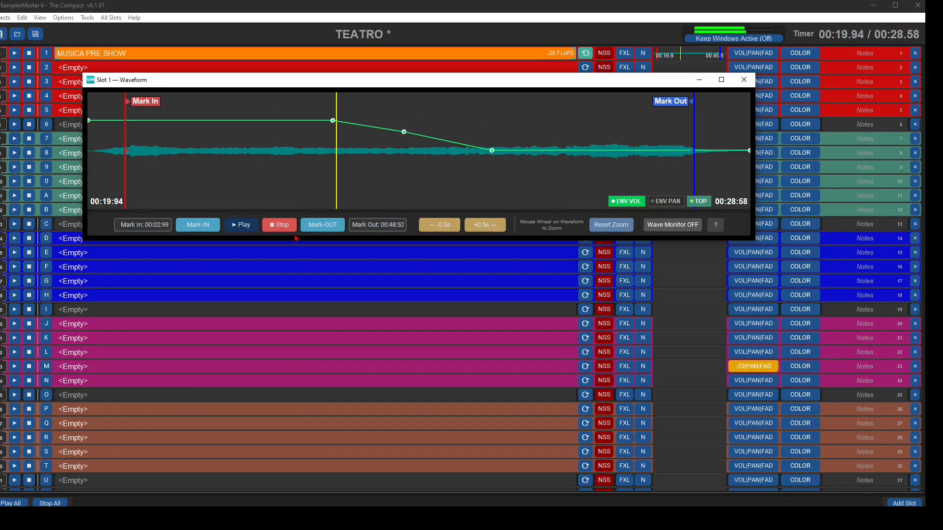
pyautogui.click(616, 192)
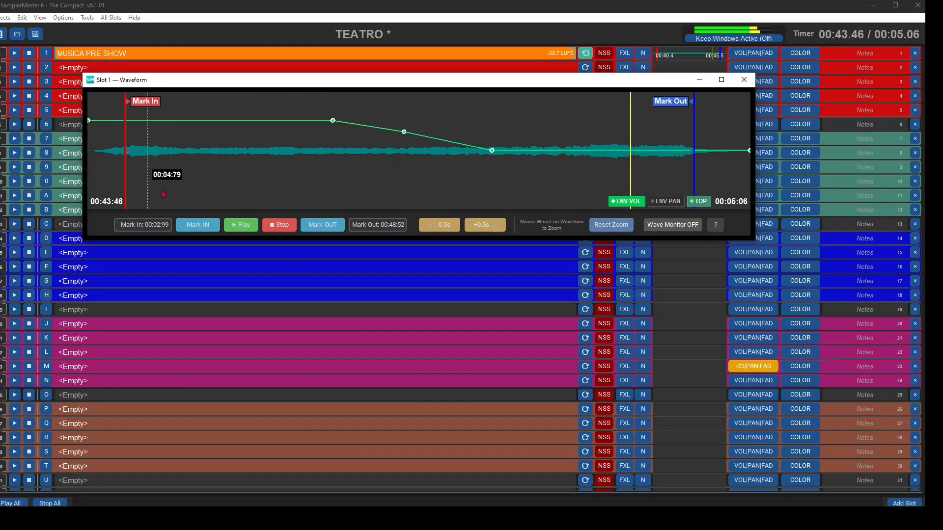
pyautogui.click(743, 81)
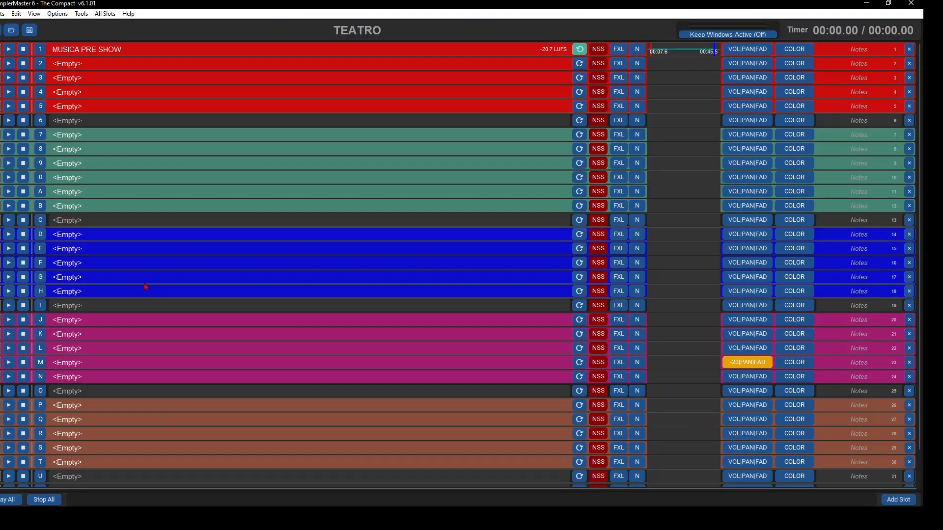
# - Find PULSANT sounds, load FONDO GRAVE MANTENIDO 07 - PULSANTE into slot 2 and set its alias to FX PULSO
pyautogui.doubleClick(253, 68)
pyautogui.write('PULSANT')
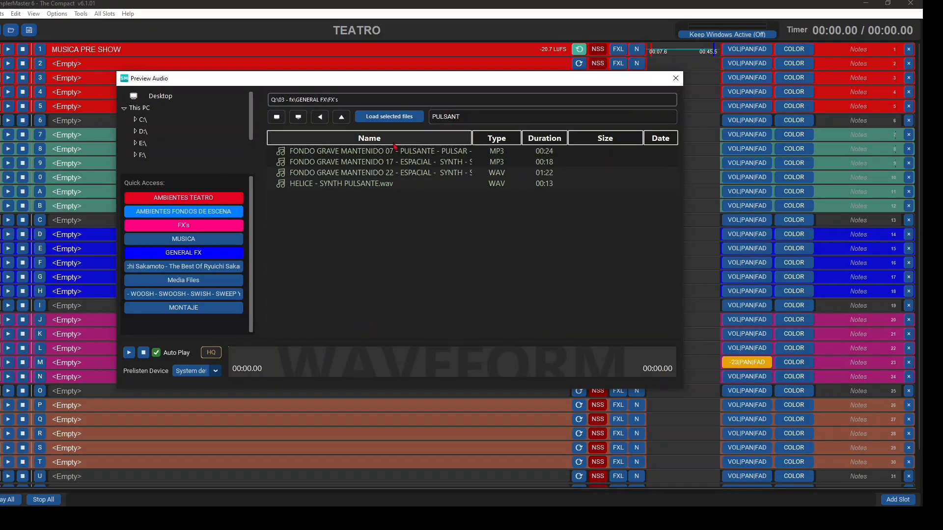
pyautogui.click(396, 151)
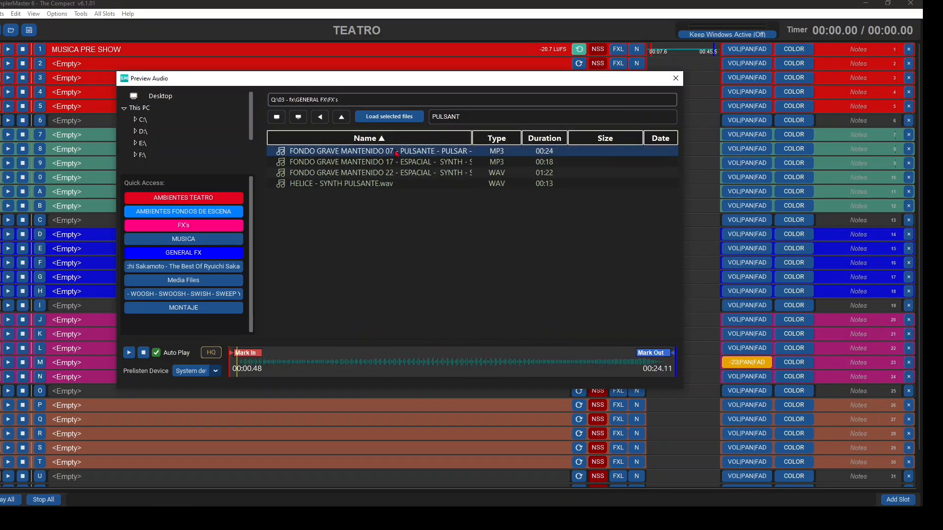
pyautogui.doubleClick(396, 152)
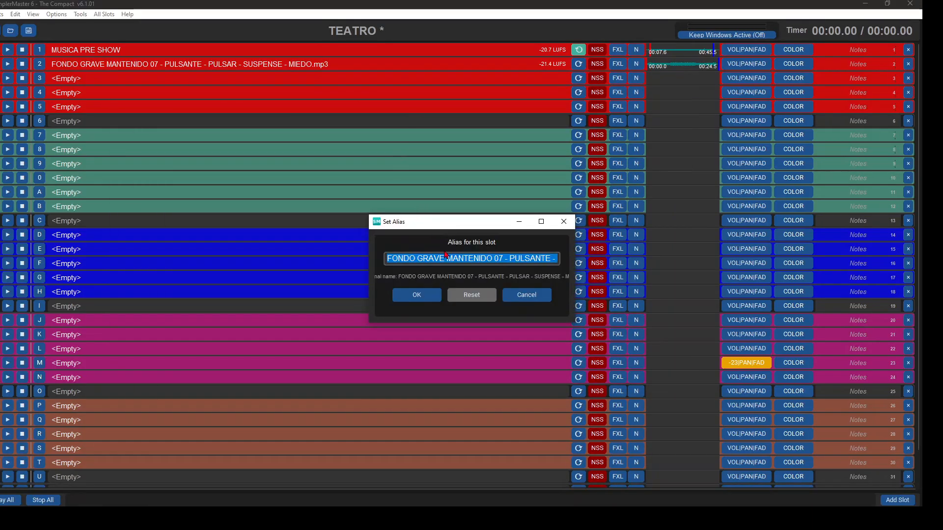
pyautogui.write('FX PULSO')
pyautogui.press('Return')
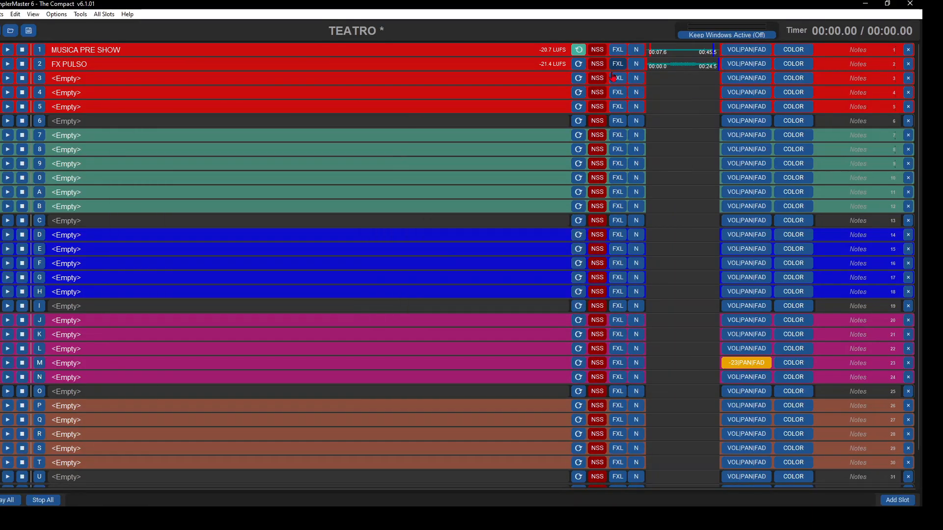
# - Trim slot 2 with Mark In at 00:00:47 and Mark Out at 00:24:08, and audition it
pyautogui.click(664, 66)
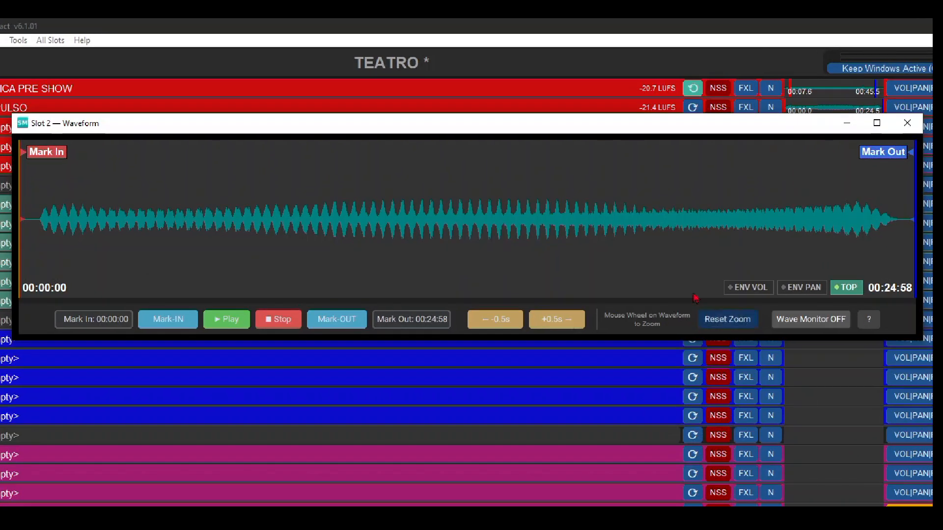
pyautogui.moveTo(50, 152); pyautogui.dragTo(67, 152)
pyautogui.moveTo(891, 152); pyautogui.dragTo(879, 161)
pyautogui.moveTo(879, 160); pyautogui.dragTo(873, 160)
pyautogui.press('space')
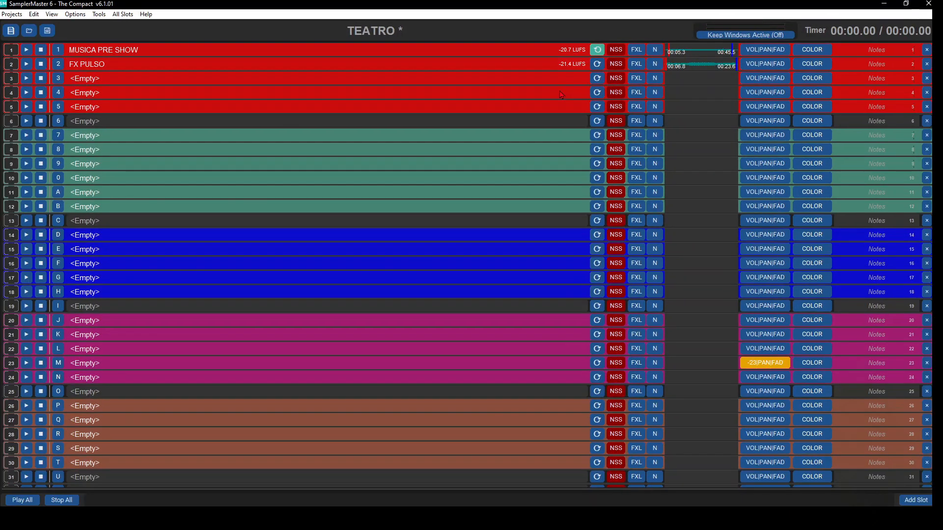
# - Enable NSS on slot 1 during playback, play slot 2 together with it, and stop playback
pyautogui.press('space')
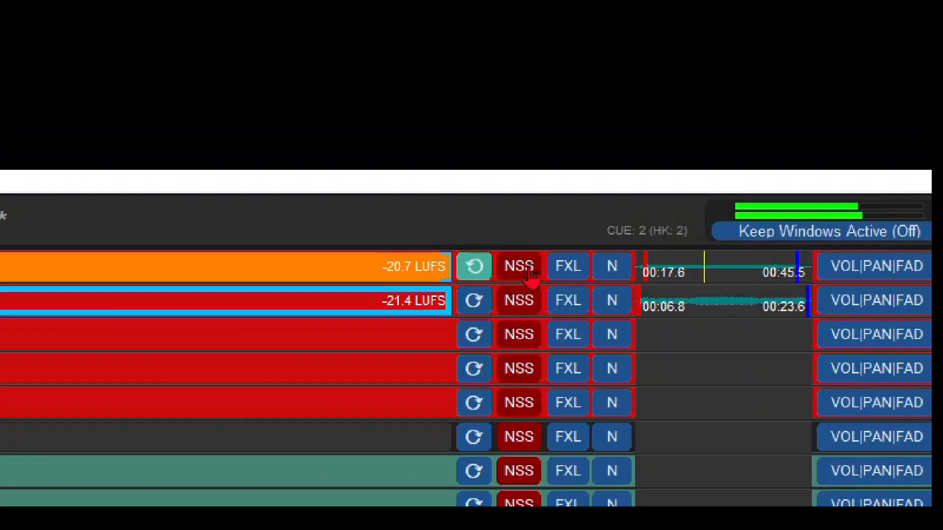
pyautogui.click(532, 271)
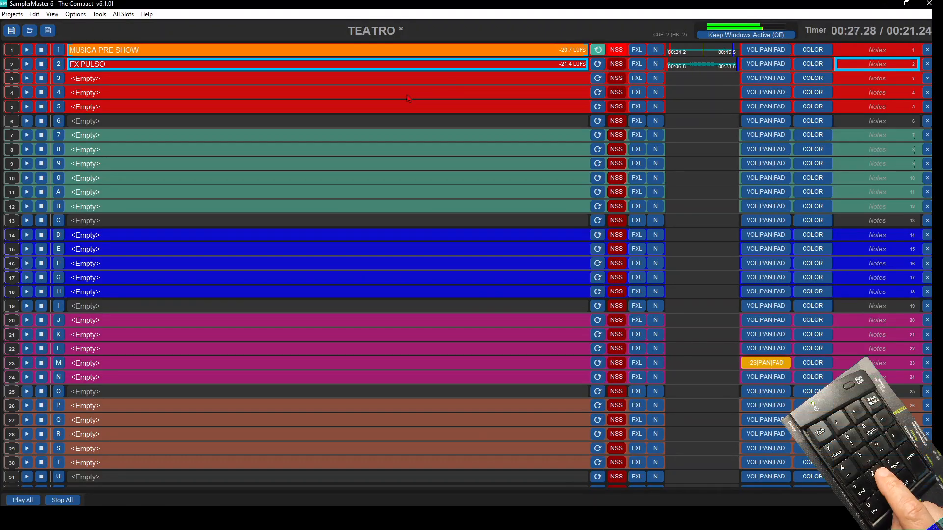
pyautogui.press('2')
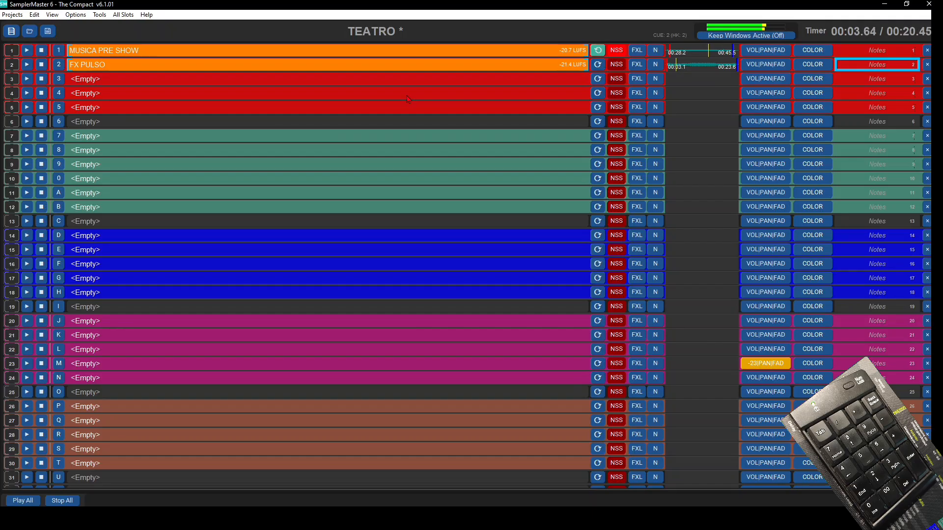
pyautogui.press('Delete')
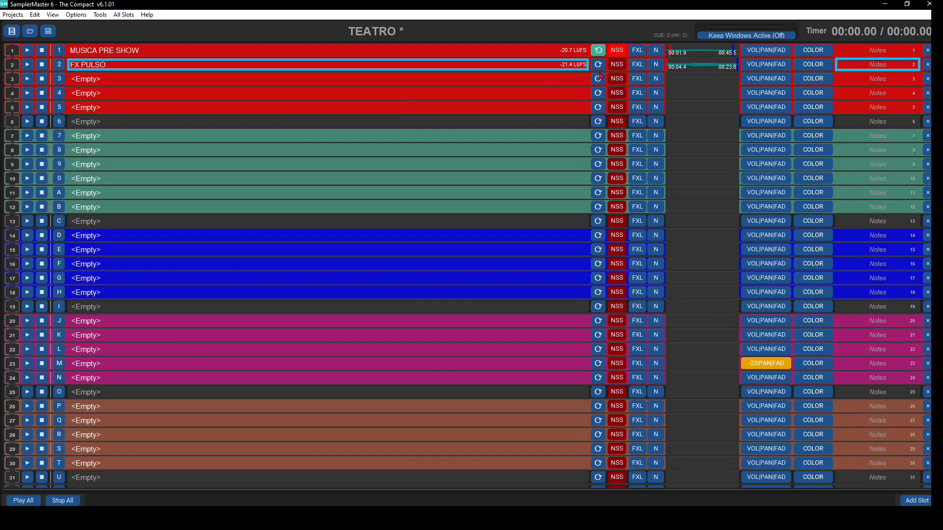
# - Disable slot 1's finish action and enable NSS on slot 2
pyautogui.click(655, 51)
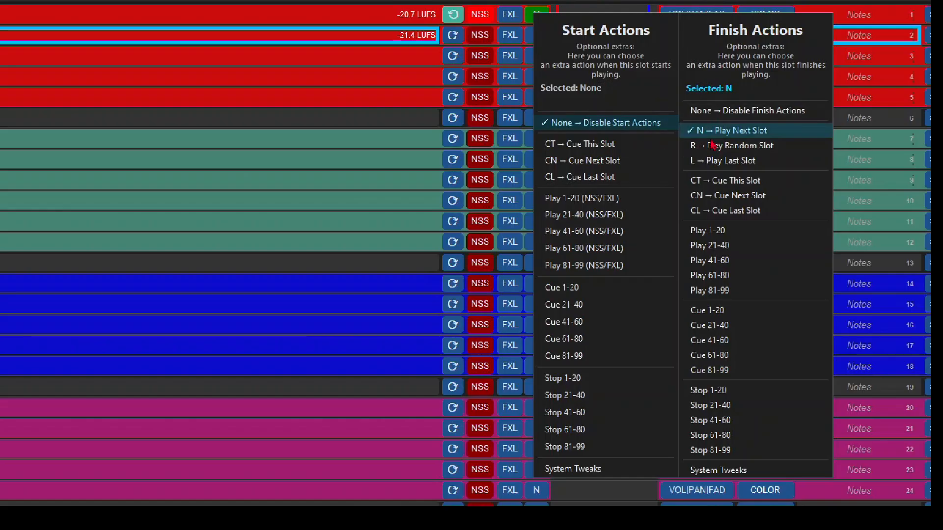
pyautogui.click(721, 110)
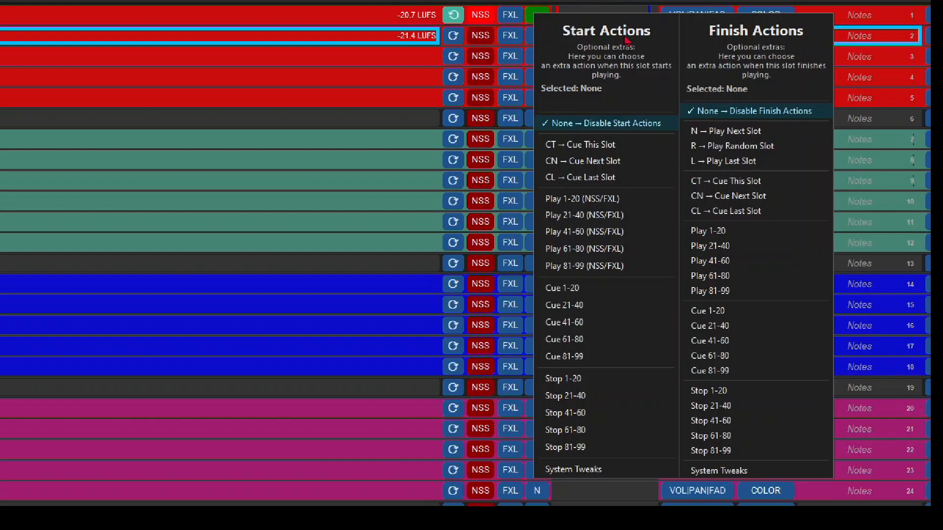
pyautogui.moveTo(585, 201)
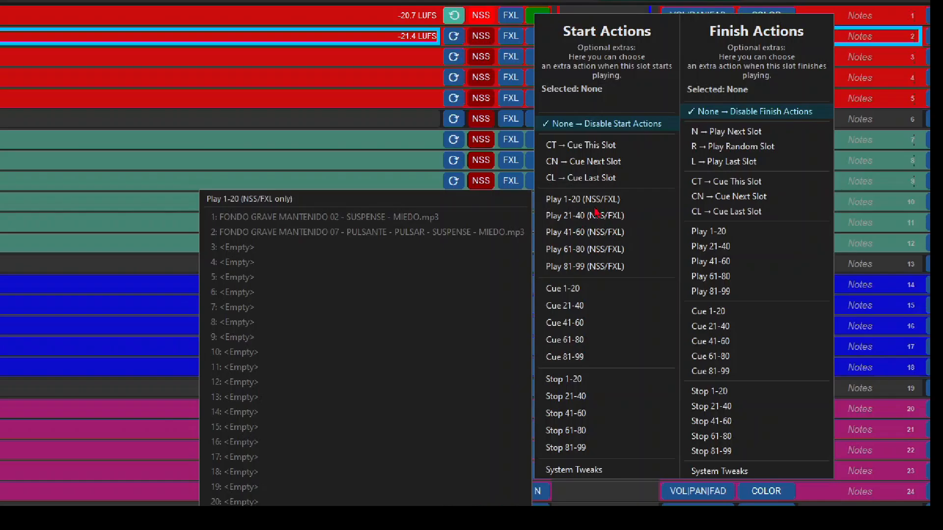
pyautogui.click(485, 42)
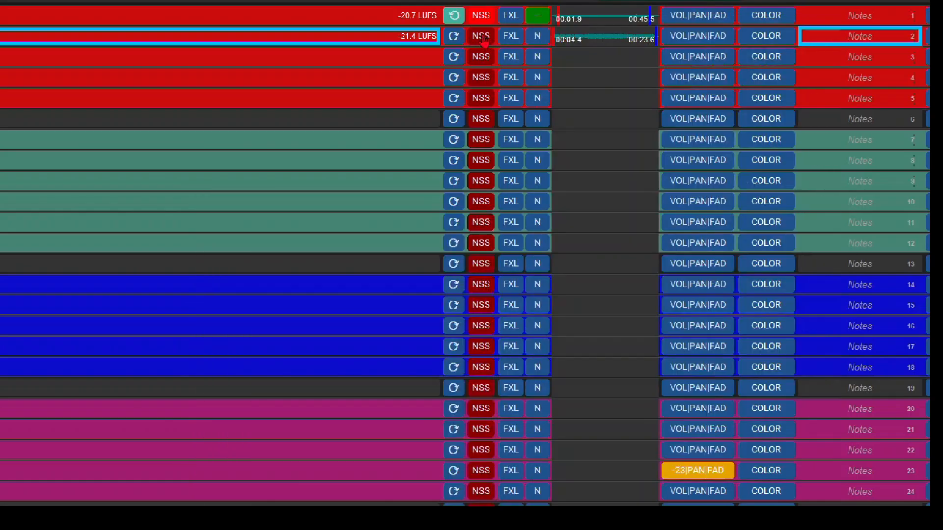
# - Set slot 1's start action to play slot 2, and play slot 1 briefly to test the trigger
pyautogui.click(537, 19)
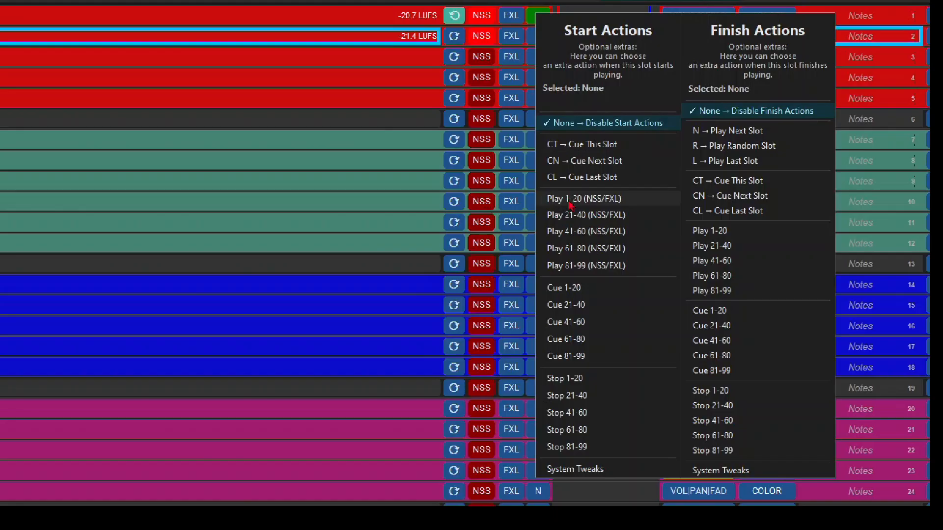
pyautogui.click(318, 235)
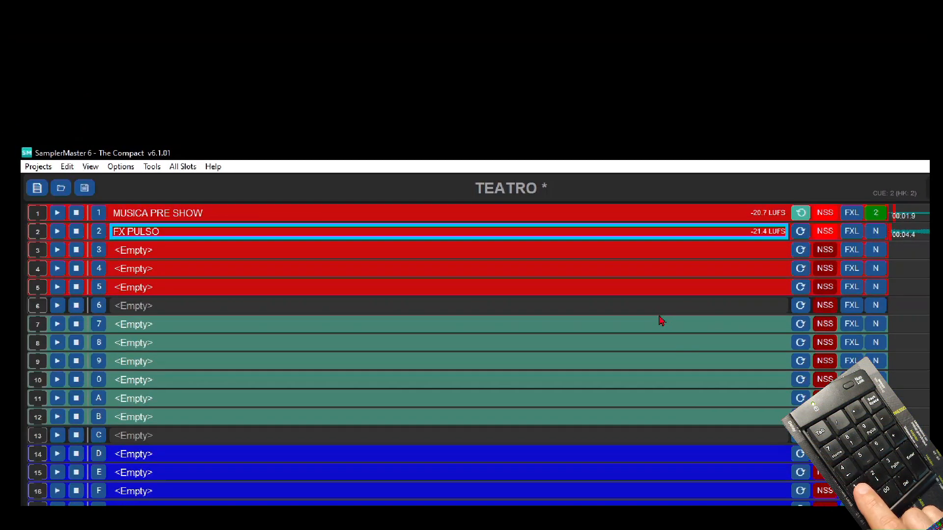
pyautogui.press('1')
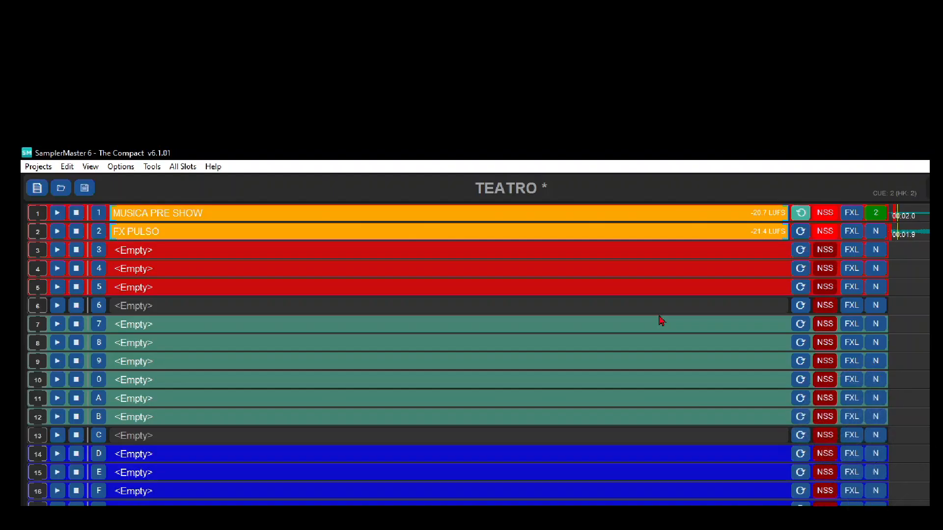
pyautogui.press('Escape')
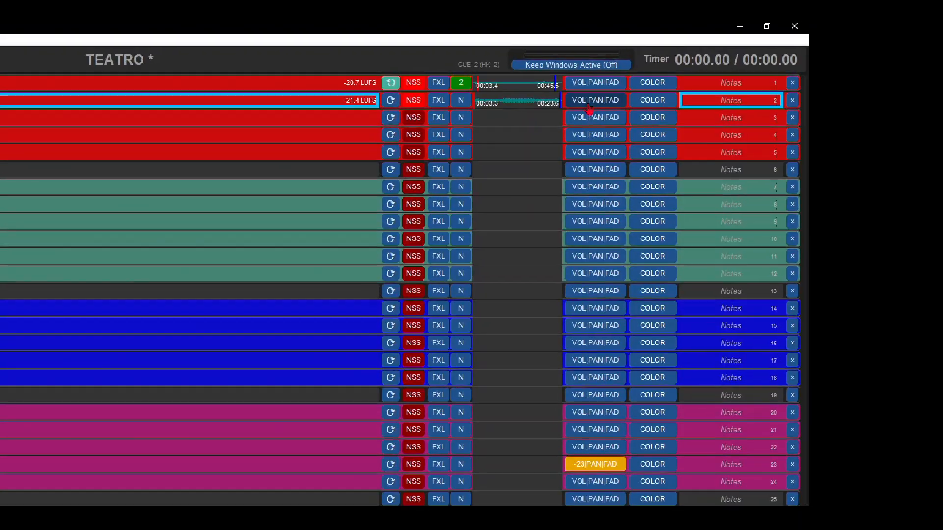
# - Give slot 2 a 5.1 s play delay, test it by playing slot 1, and pan slot 2 almost fully to the left channel
pyautogui.click(589, 103)
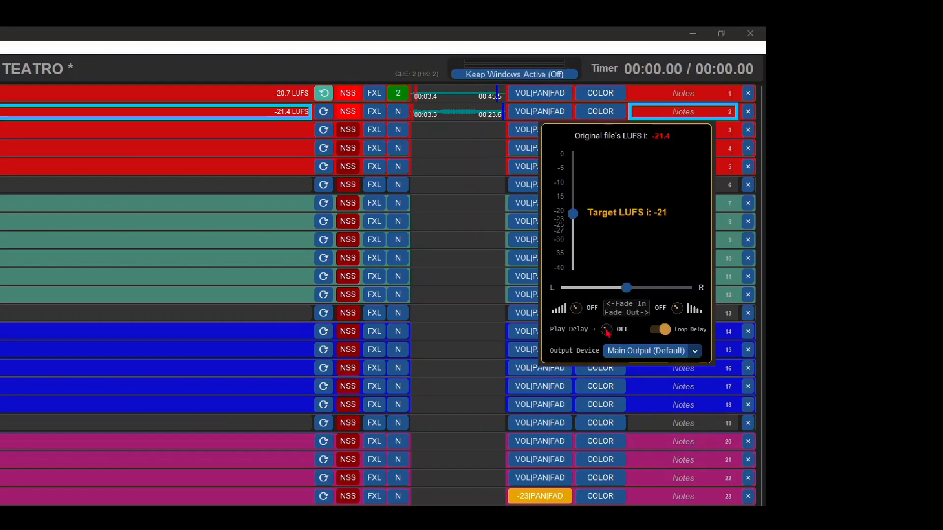
pyautogui.moveTo(606, 332); pyautogui.dragTo(607, 329)
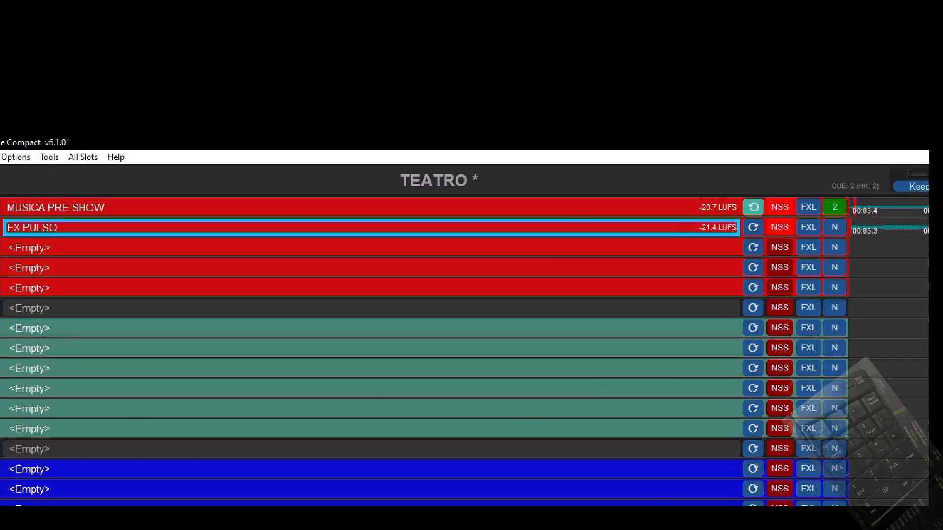
pyautogui.press('1')
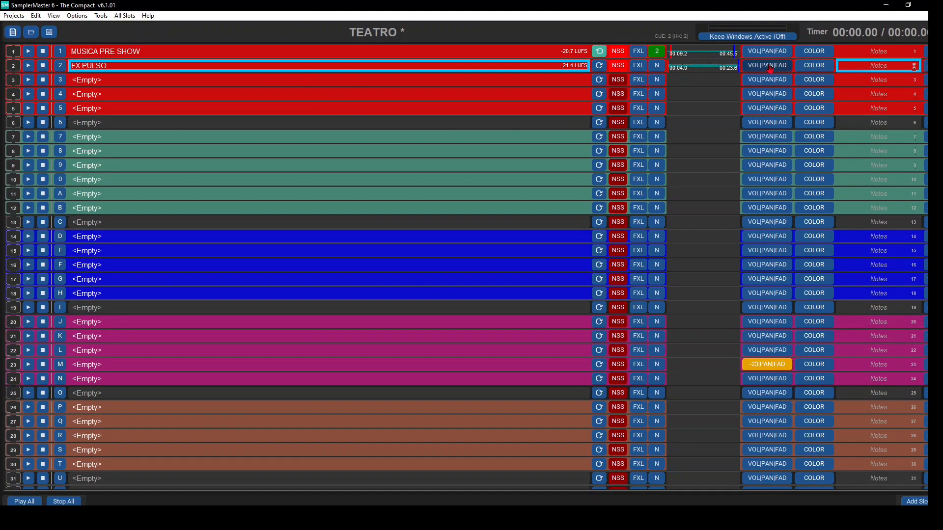
pyautogui.click(768, 67)
pyautogui.moveTo(841, 201); pyautogui.dragTo(826, 201)
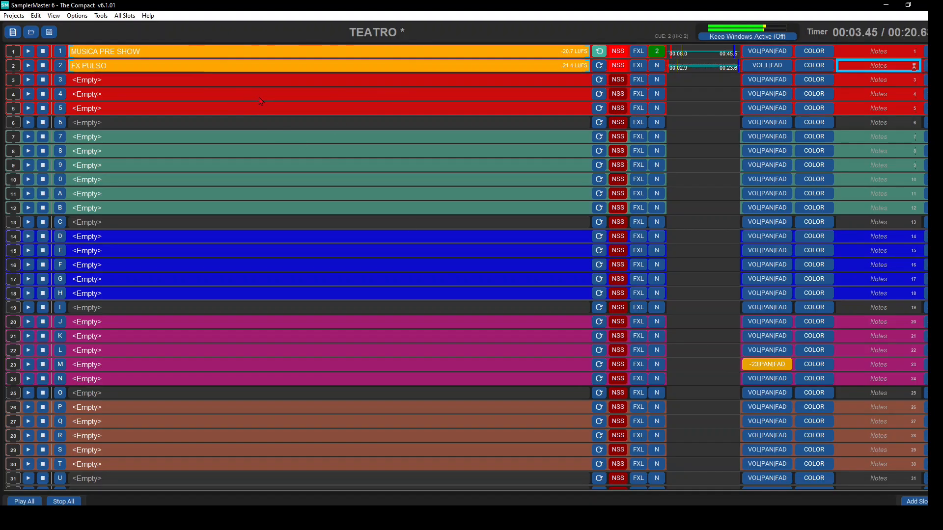
# - Change the Playing Field Type from Solid Color to ProgressBar and stop playback
pyautogui.click(102, 15)
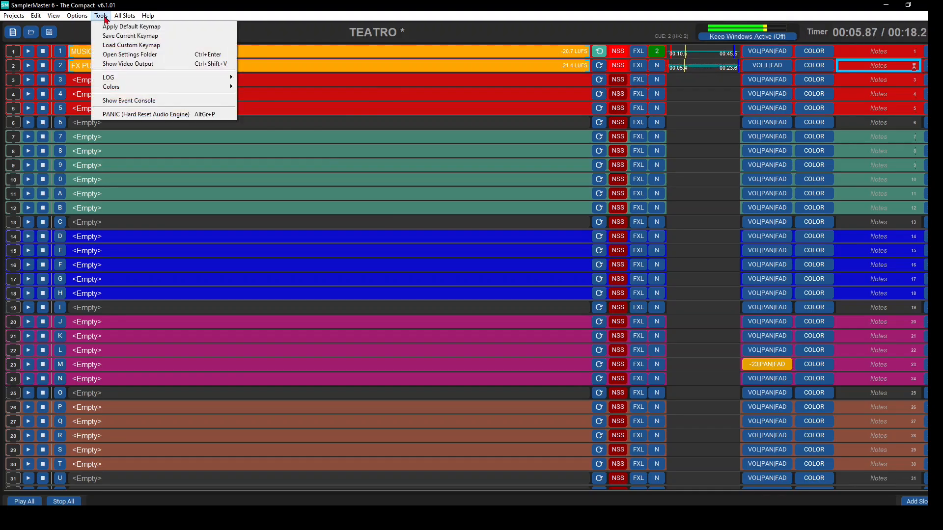
pyautogui.moveTo(137, 87)
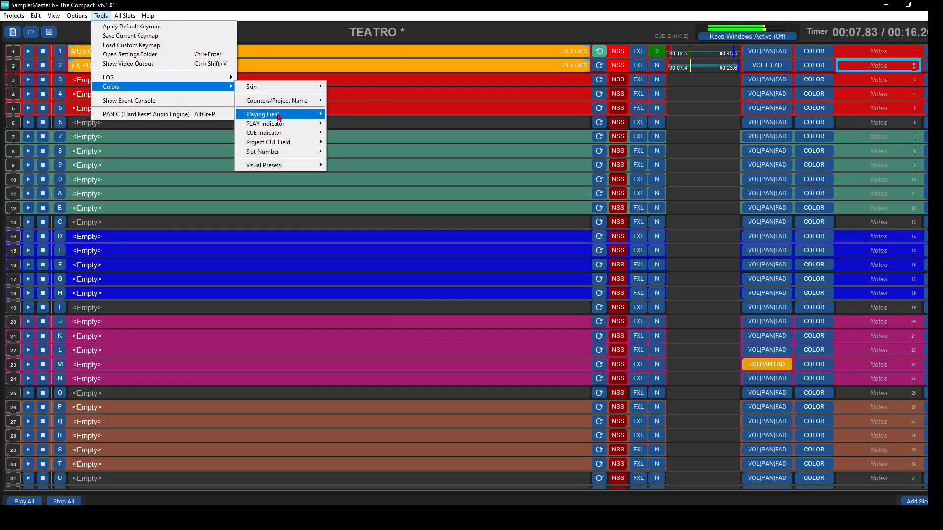
pyautogui.moveTo(281, 119)
pyautogui.moveTo(373, 123)
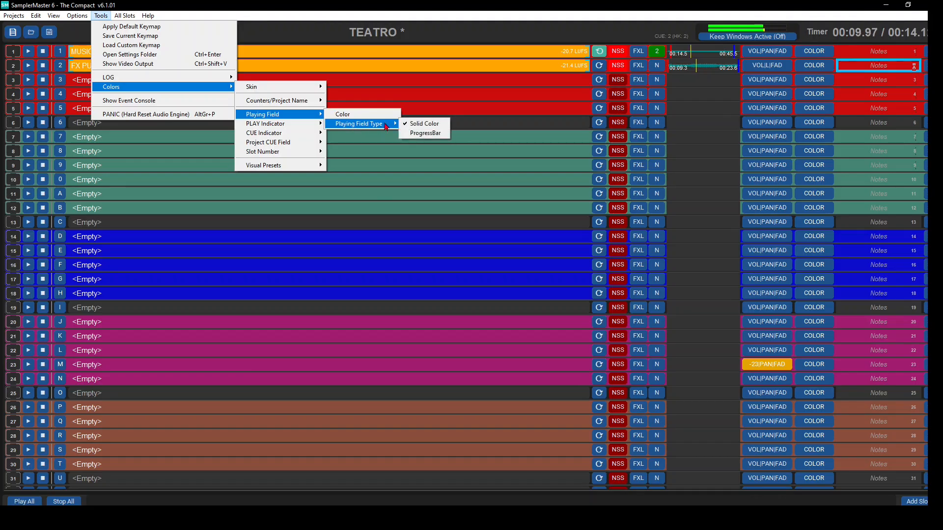
pyautogui.click(424, 134)
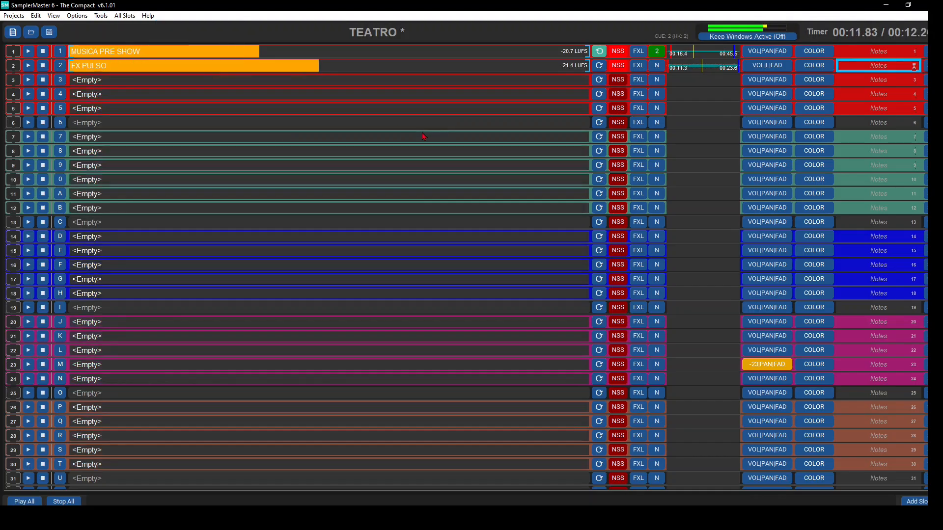
pyautogui.press('Escape')
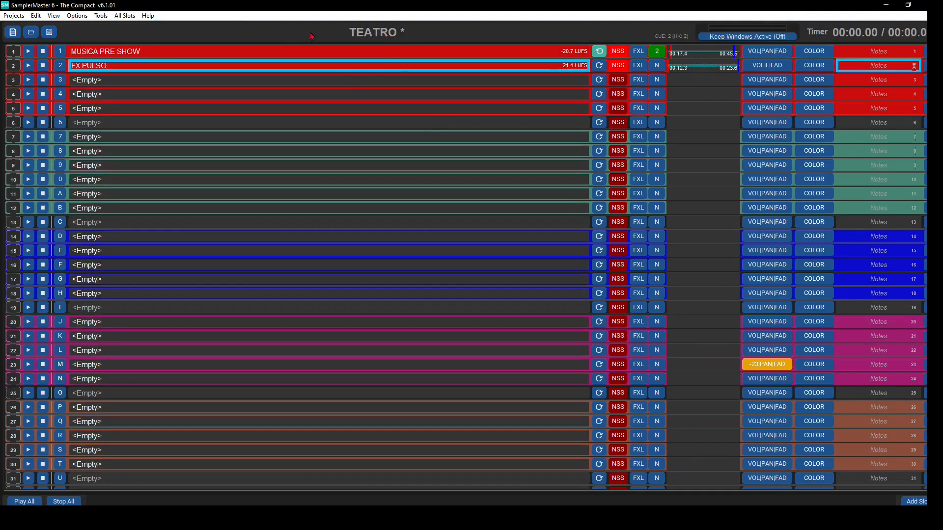
# - Reload the TEATRO project and play its first slots to check the progress bars, then stop playback
pyautogui.click(52, 35)
pyautogui.doubleClick(365, 150)
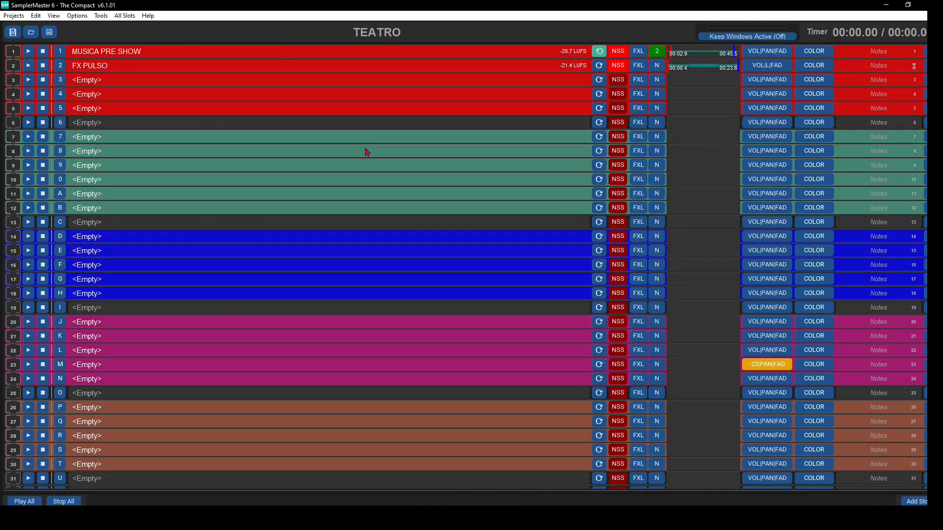
pyautogui.press('space')
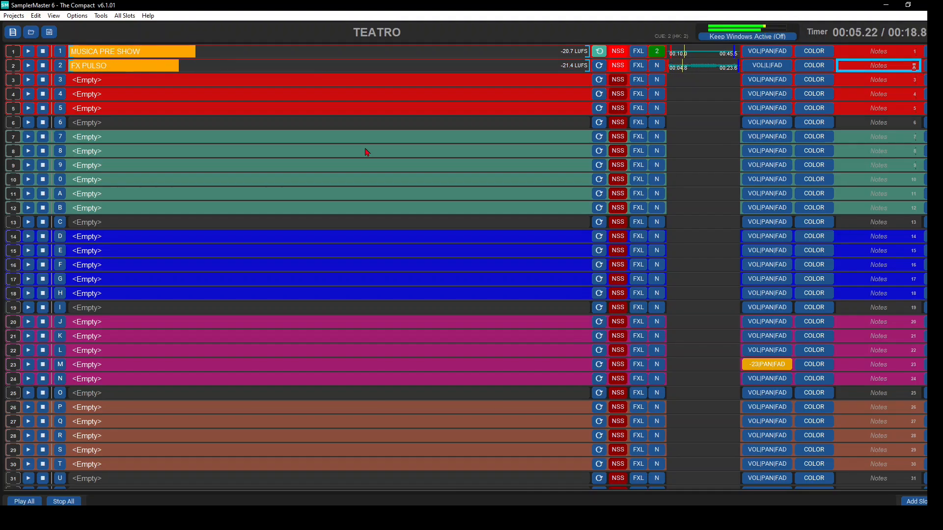
pyautogui.press('Escape')
# - Add a 3.3 s fade in and 3.3 s fade out to slot 2, and move its Mark Out to about 12.4 s
pyautogui.click(707, 64)
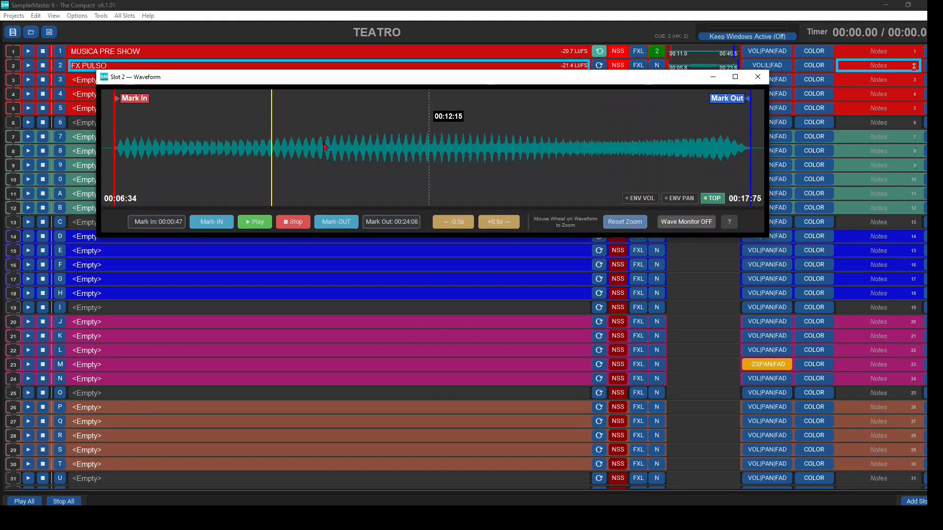
pyautogui.moveTo(119, 155); pyautogui.dragTo(185, 150)
pyautogui.moveTo(749, 154); pyautogui.dragTo(660, 154)
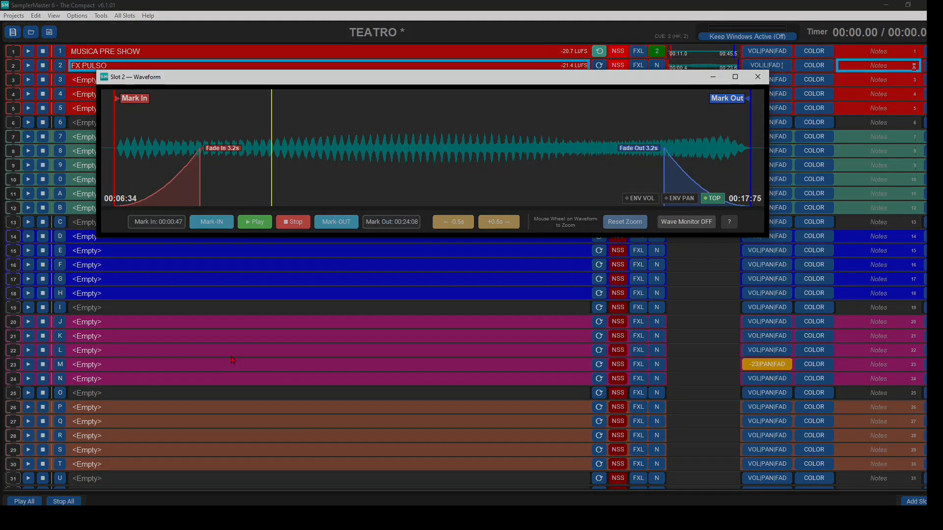
pyautogui.moveTo(201, 152); pyautogui.dragTo(227, 155)
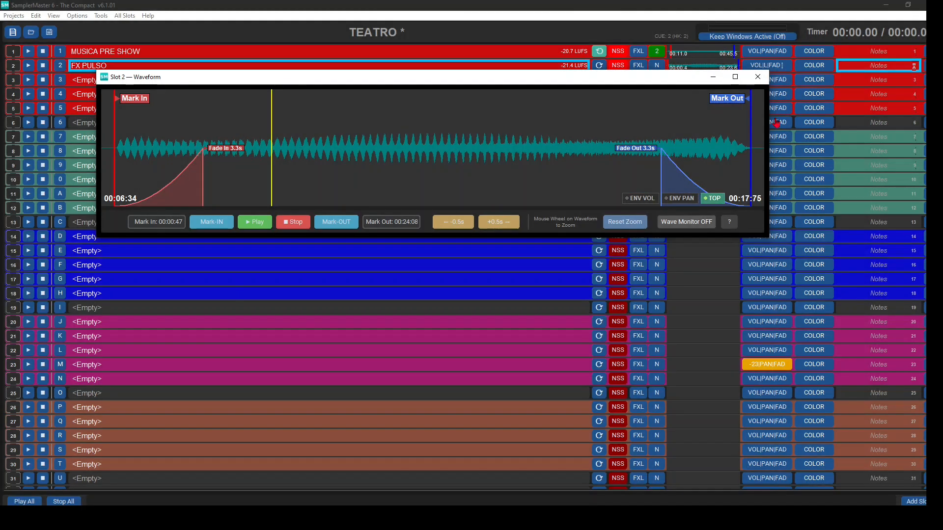
pyautogui.moveTo(735, 103); pyautogui.dragTo(433, 98)
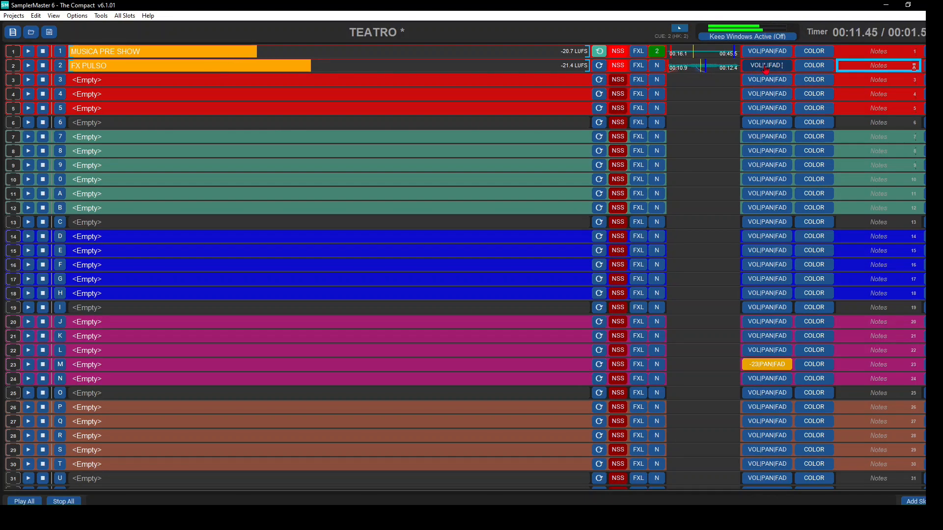
# - Set slot 2's target loudness to -16 LUFS and reopen its volume, pan and fade settings
pyautogui.click(766, 70)
pyautogui.moveTo(796, 142); pyautogui.dragTo(796, 131)
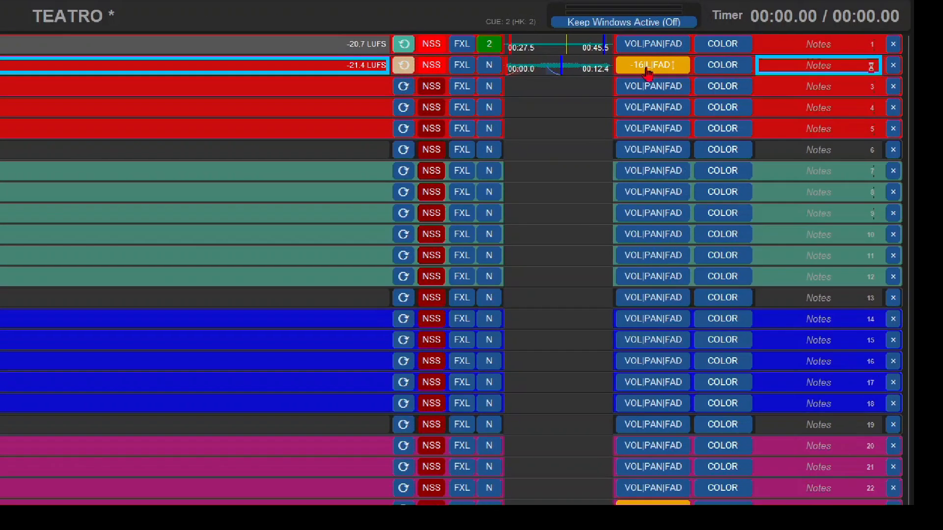
pyautogui.click(764, 67)
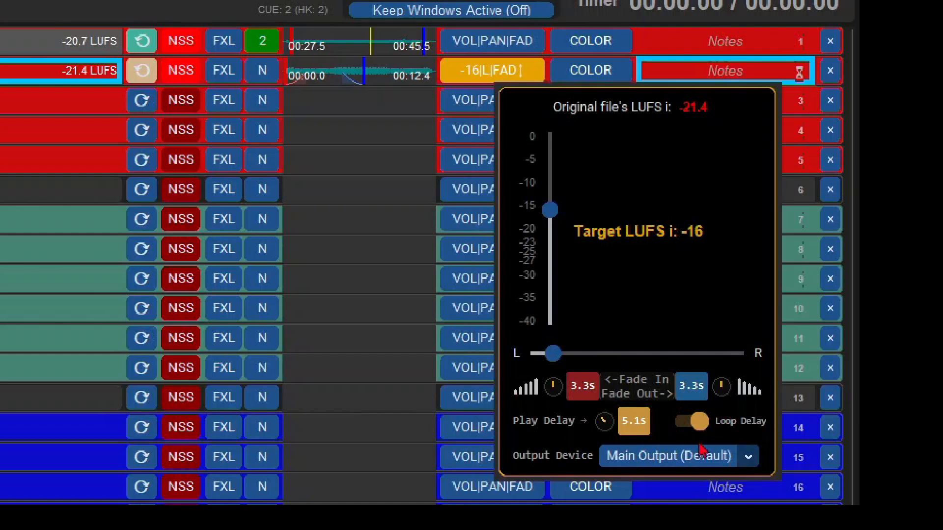
# - Toggle slot 2's Loop Delay off and back on
pyautogui.click(703, 424)
pyautogui.click(684, 423)
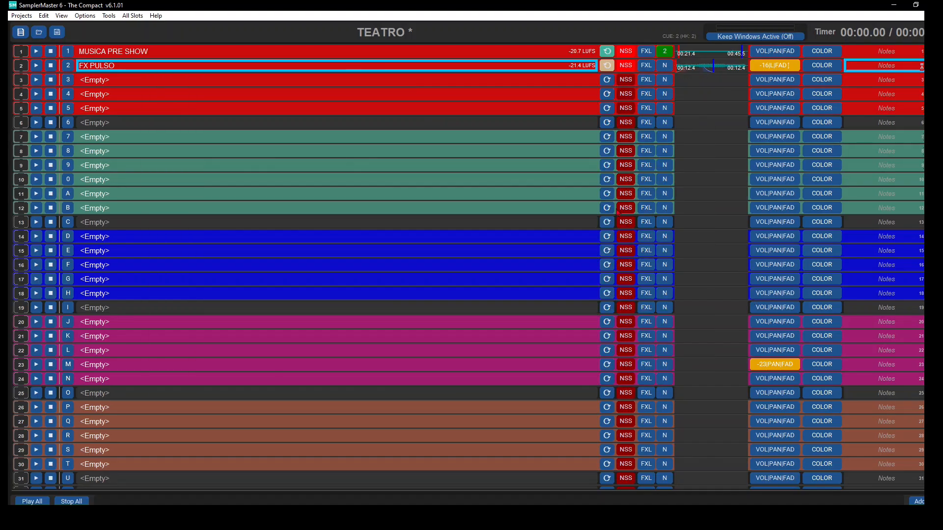
# - Browse the FX's folder for slot 3, search it for CADENAS, and audition the two CADENAS ARRASTRANDO files
pyautogui.doubleClick(323, 82)
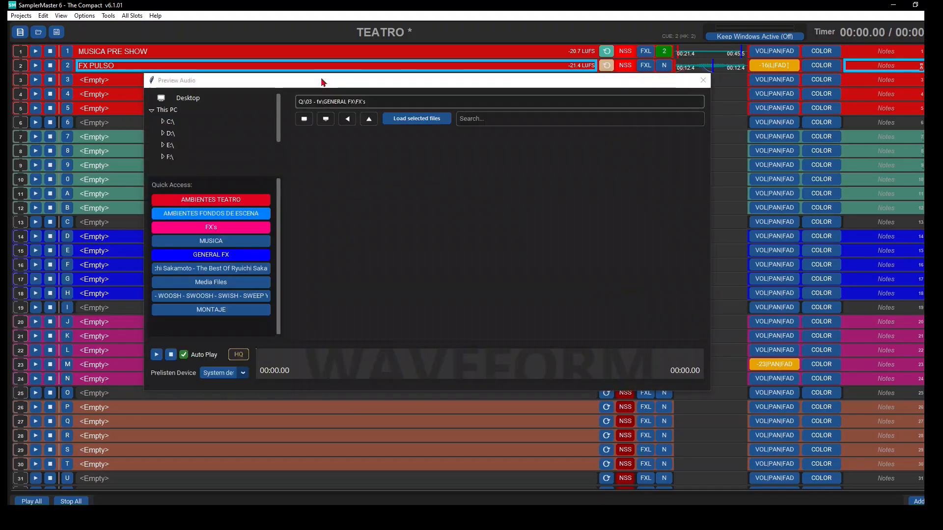
pyautogui.click(239, 230)
pyautogui.click(491, 118)
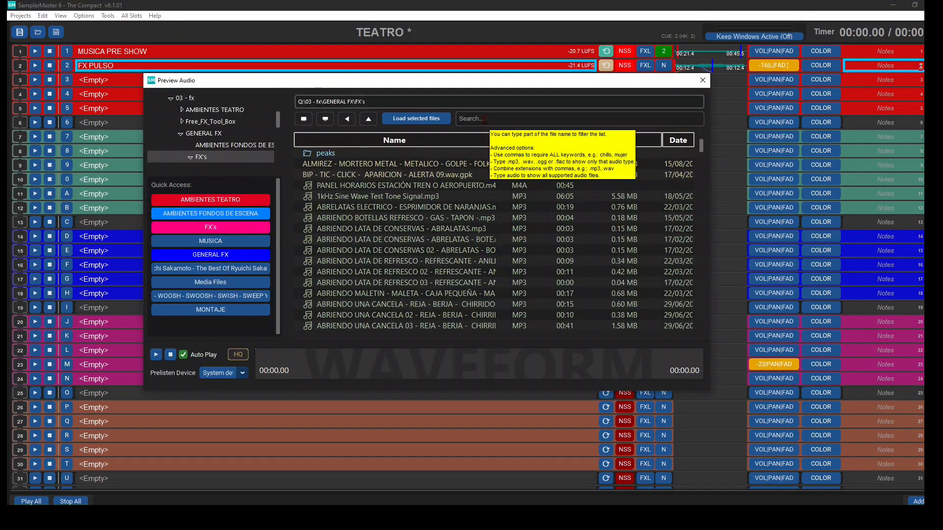
pyautogui.write('CADENAS')
pyautogui.click(430, 365)
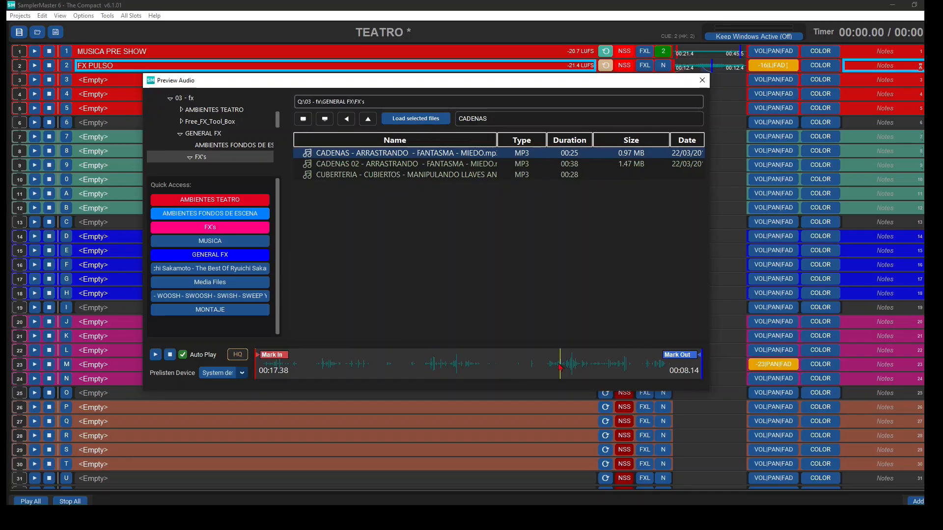
pyautogui.click(436, 165)
pyautogui.click(531, 372)
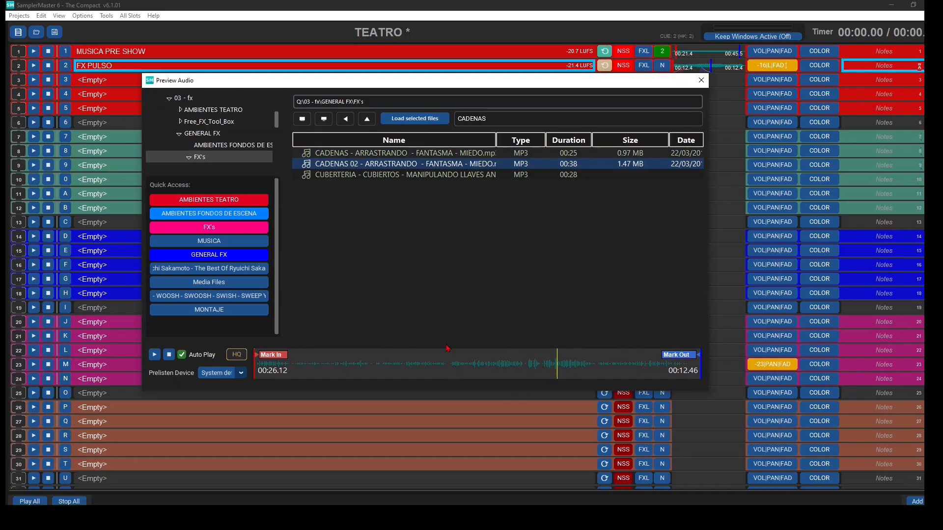
# - Mark the CADENAS 02 file from about 24.9 s to 29.4 s, load it into slot 3, and briefly play the slot
pyautogui.moveTo(277, 357); pyautogui.dragTo(563, 370)
pyautogui.moveTo(670, 358); pyautogui.dragTo(564, 356)
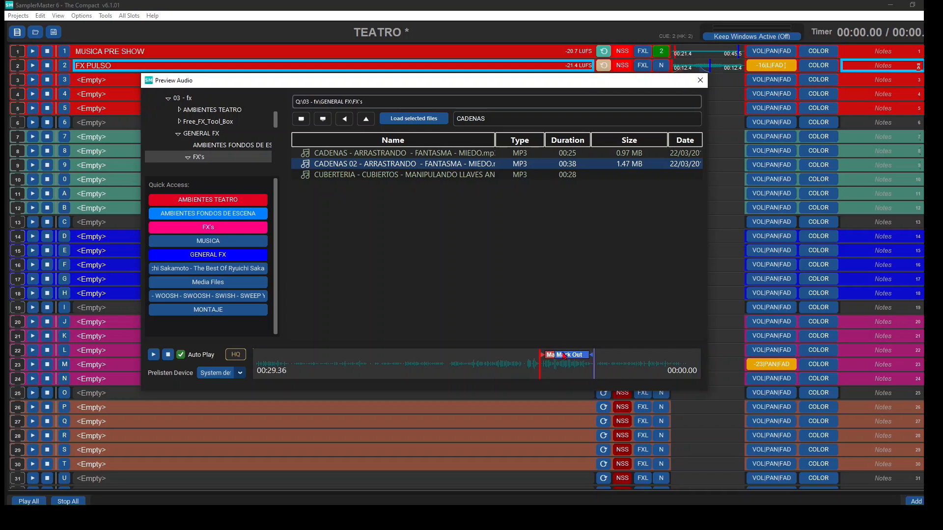
pyautogui.doubleClick(414, 164)
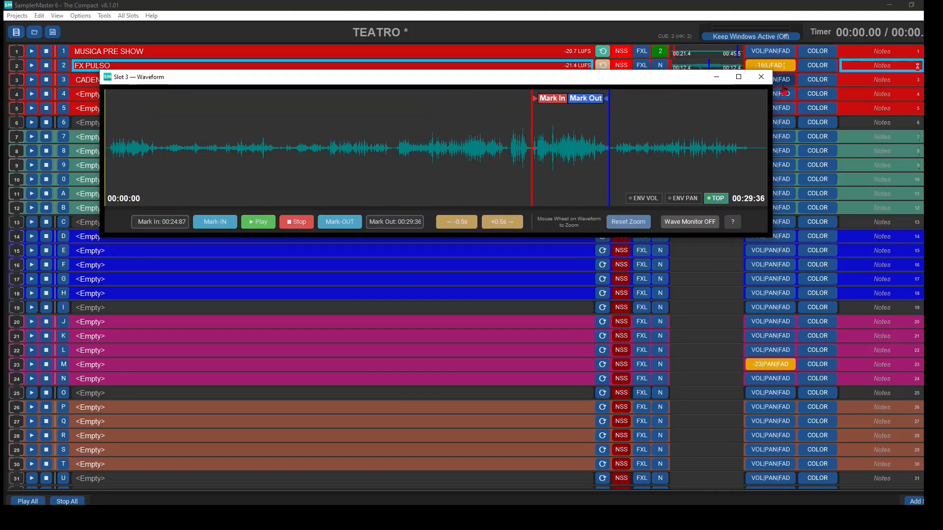
pyautogui.click(30, 80)
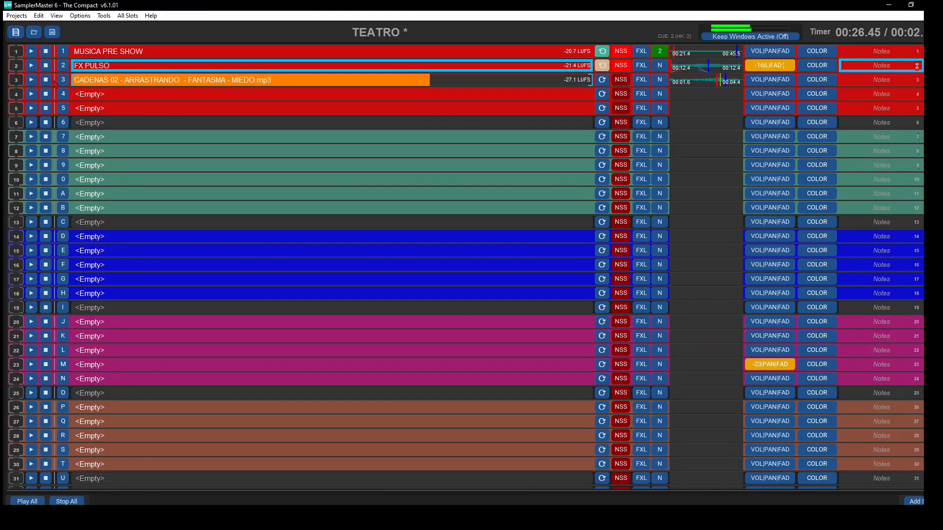
pyautogui.click(46, 81)
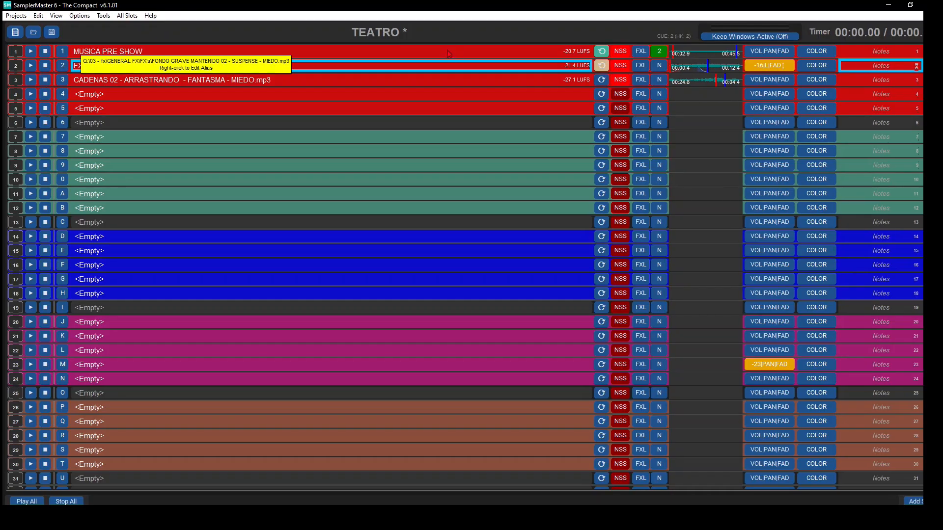
# - Add slot 3 to slot 1's Play 1-20 start action and test the playback
pyautogui.click(659, 52)
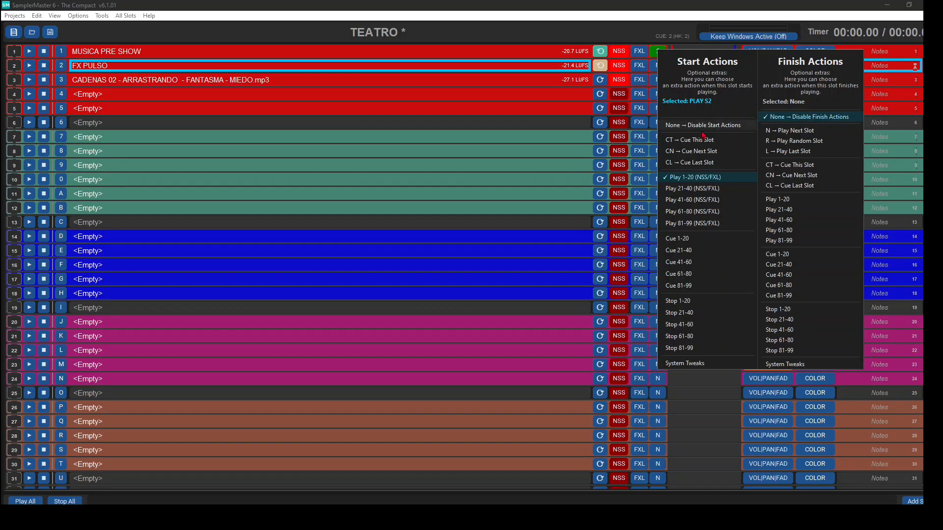
pyautogui.moveTo(703, 178)
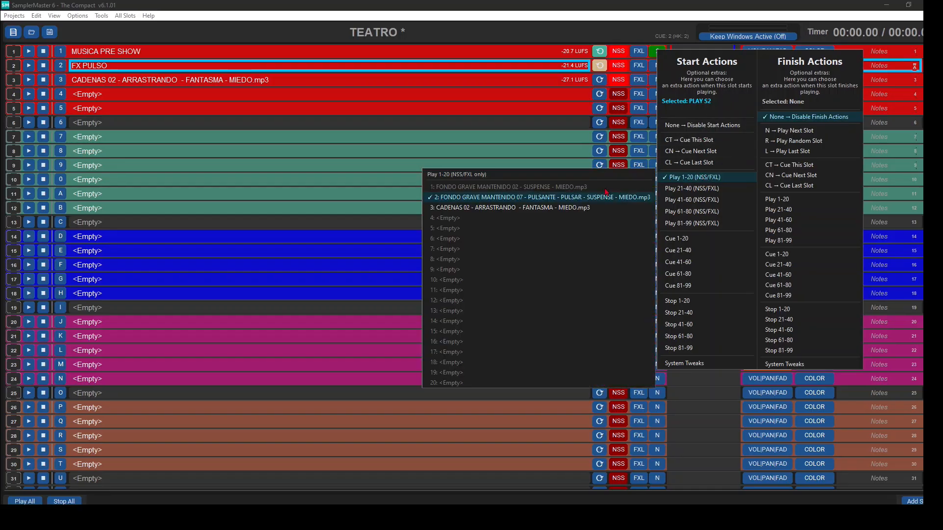
pyautogui.click(565, 209)
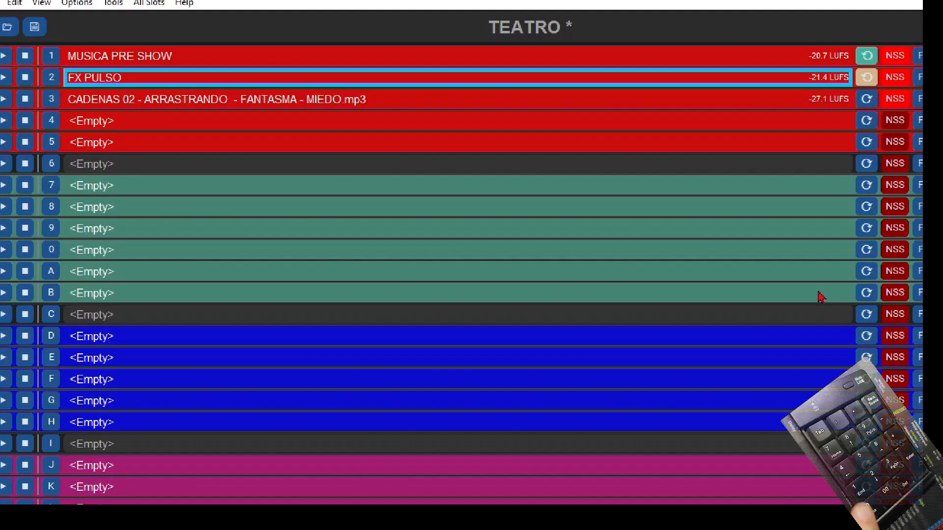
pyautogui.press('2')
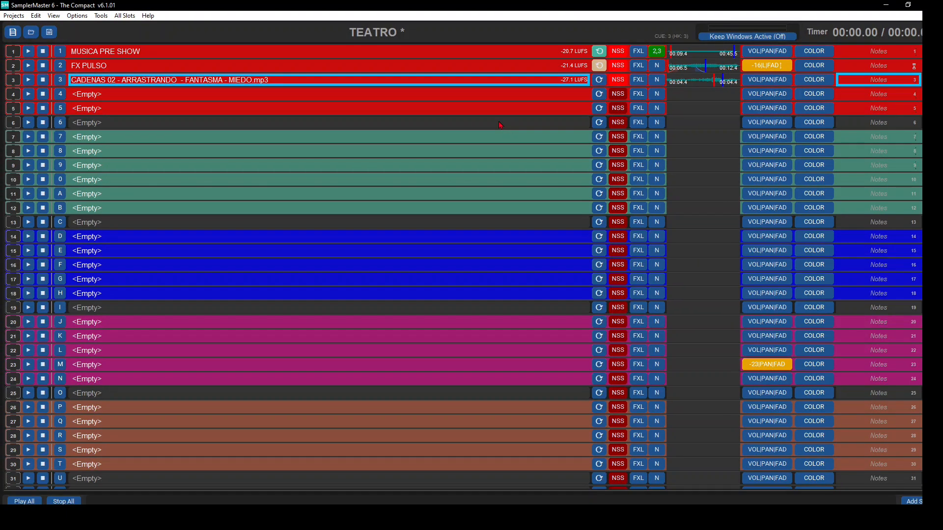
# - Set slot 3's play delay to about 11.4 s and start slot 1 to hear the layered audio
pyautogui.click(753, 80)
pyautogui.moveTo(810, 245); pyautogui.dragTo(814, 212)
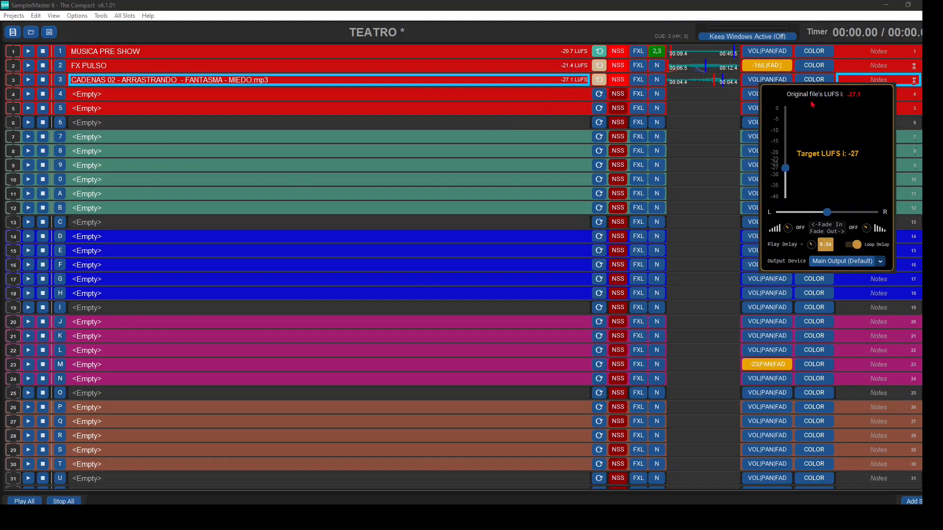
pyautogui.press('Num_Lock')
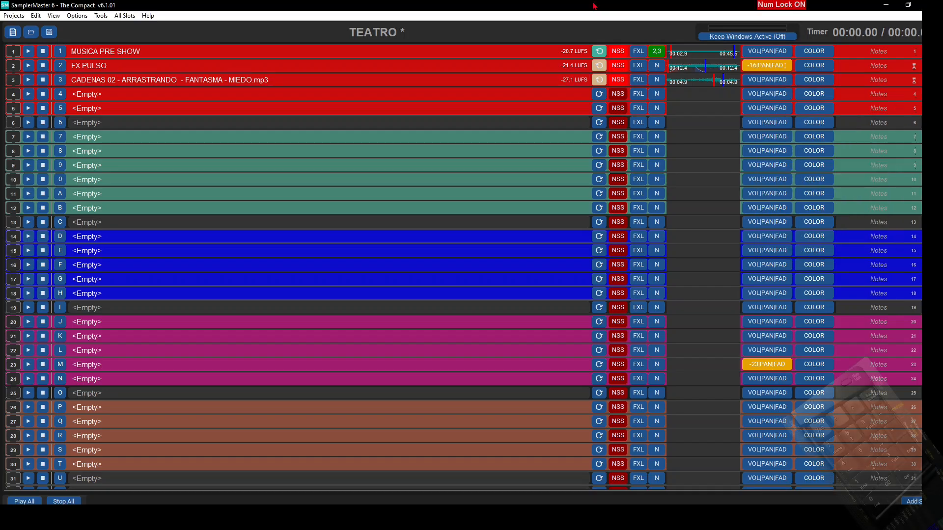
pyautogui.press('KP_1')
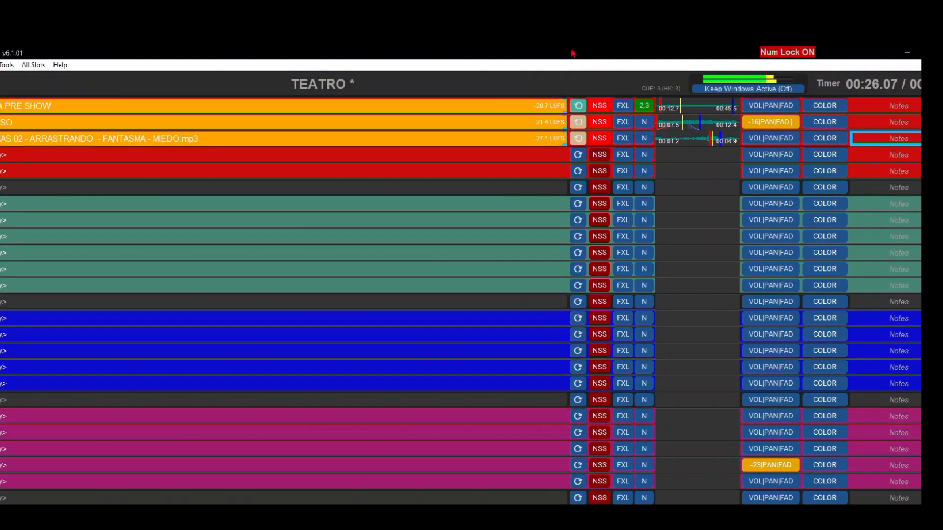
# - Set slot 3's target loudness to -29 LUFS with a 1.4 s fade in and 2.2 s fade out, and stop playback
pyautogui.click(780, 141)
pyautogui.moveTo(814, 243); pyautogui.dragTo(818, 247)
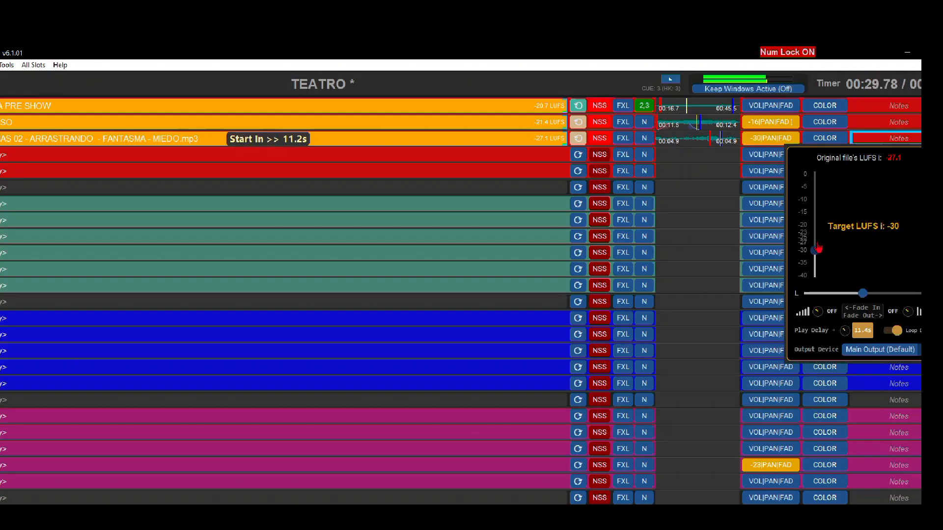
pyautogui.rightClick(728, 140)
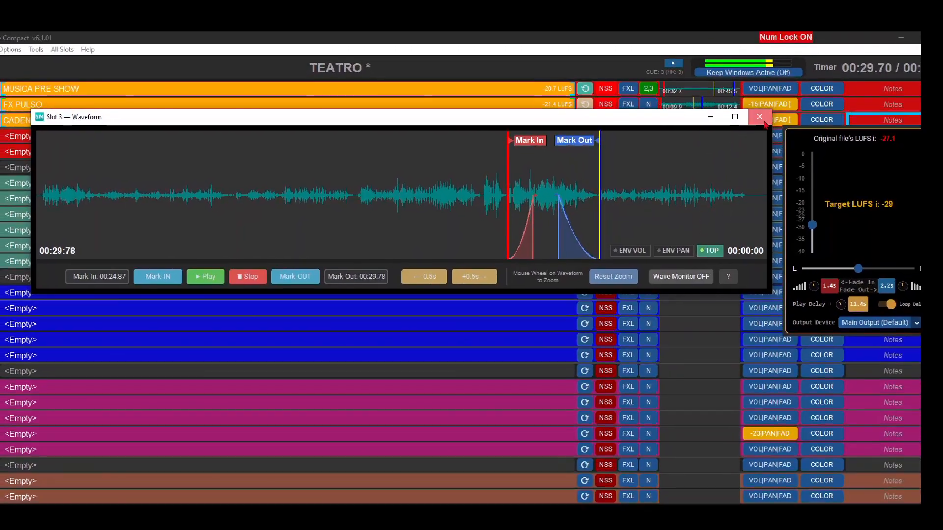
pyautogui.click(759, 122)
pyautogui.press('Escape')
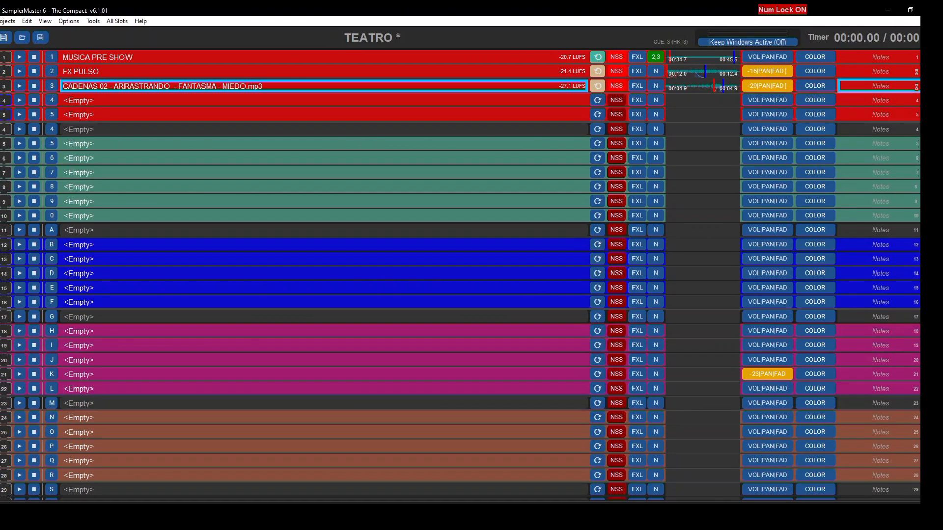
# - Delete the two empty red slots and load DCD033_02 DREAD 2.MP3 from AMBIENTES TEATRO into slot 5
pyautogui.press('Delete')
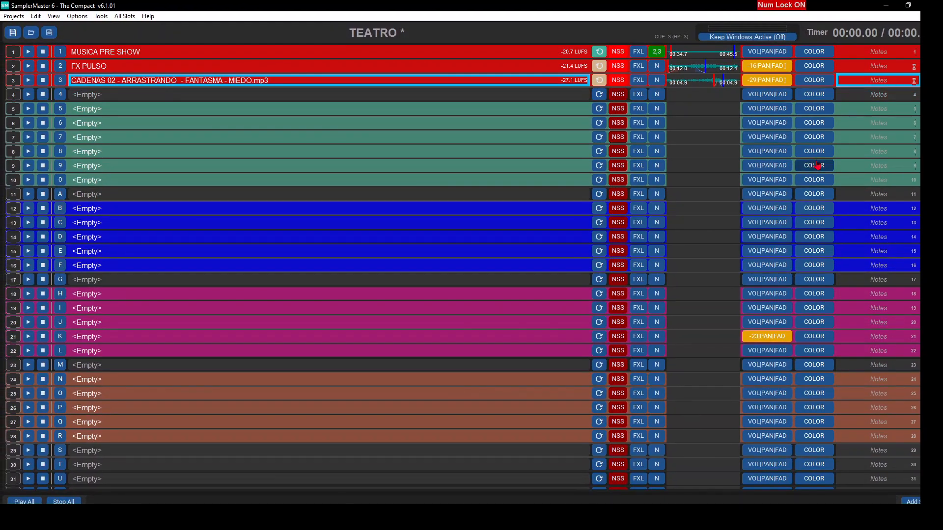
pyautogui.doubleClick(437, 109)
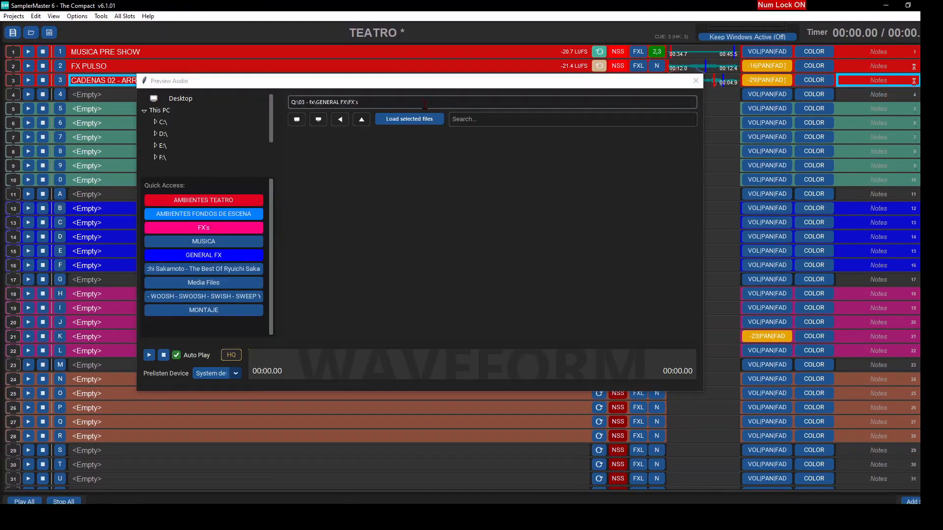
pyautogui.click(230, 201)
pyautogui.click(535, 120)
pyautogui.write('dre')
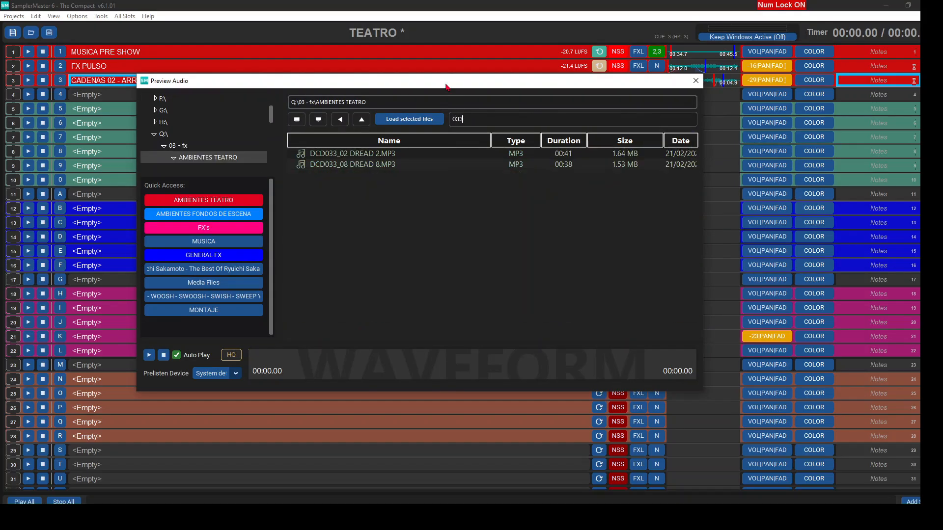
pyautogui.doubleClick(381, 158)
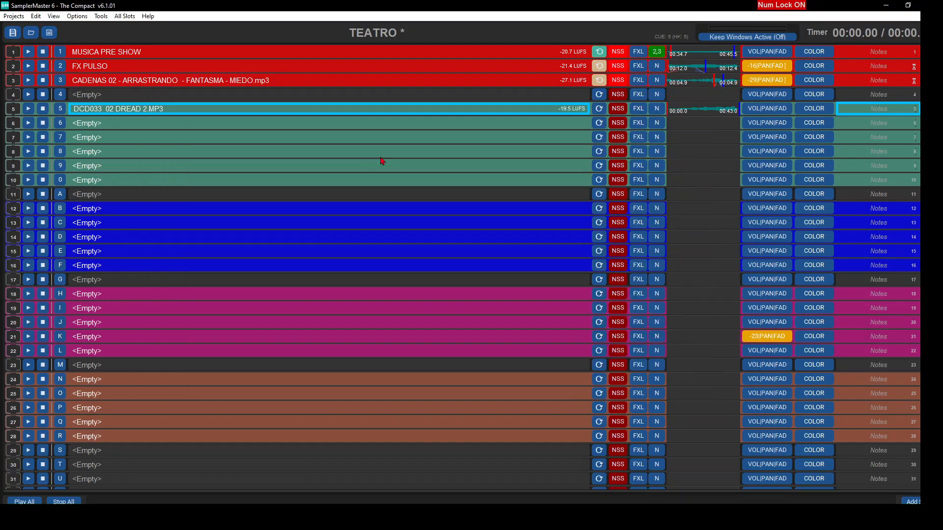
# - Open slot 5's waveform and audition the audio at several points along it
pyautogui.click(695, 114)
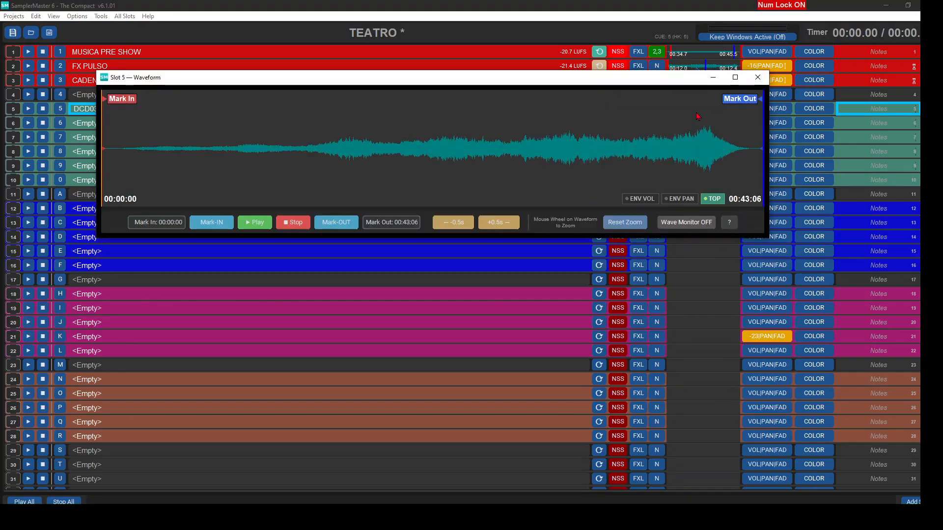
pyautogui.click(288, 181)
pyautogui.click(254, 222)
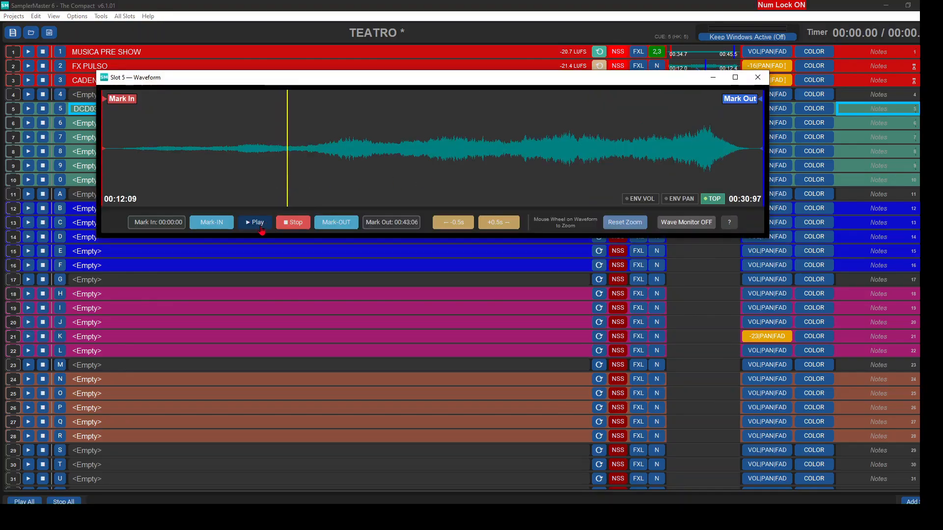
pyautogui.click(167, 170)
pyautogui.click(318, 170)
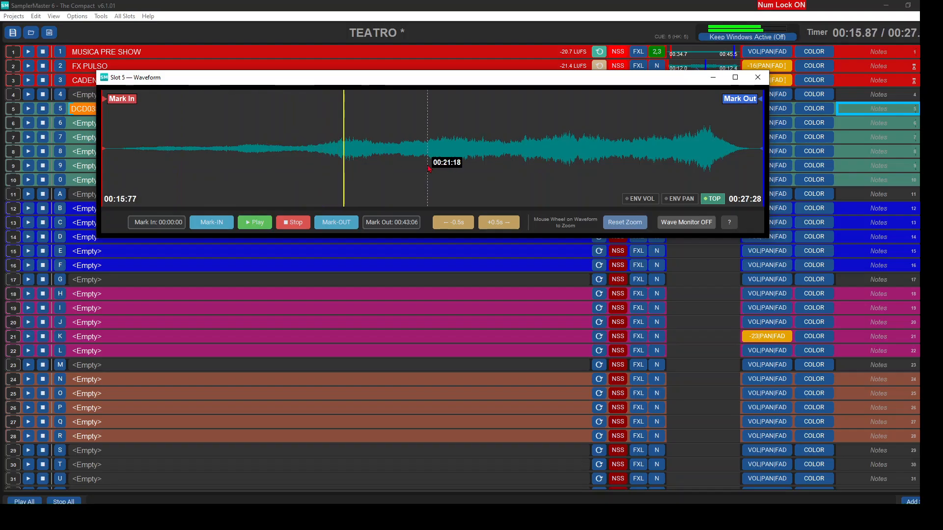
pyautogui.click(546, 168)
pyautogui.click(600, 168)
pyautogui.press('space')
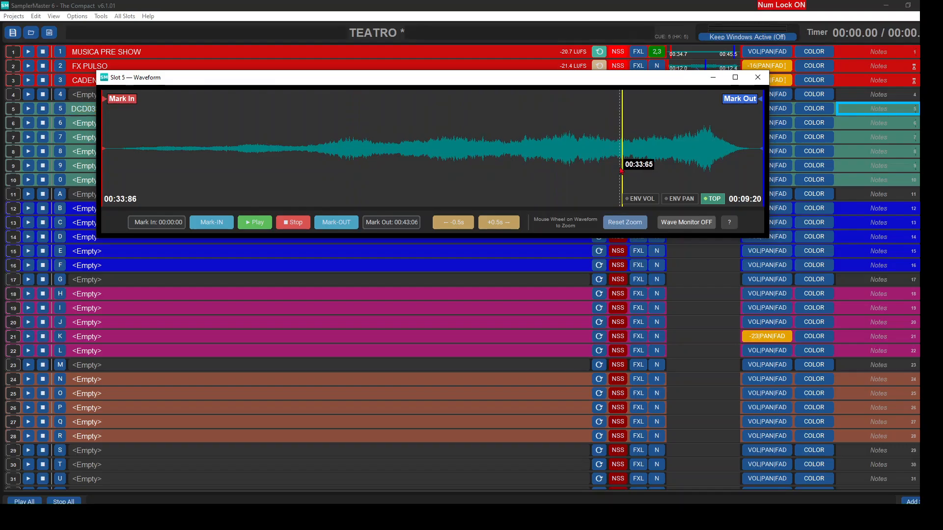
# - Trim slot 5 from about 14.4 s to 39.5 s and add a fade in and a longer fade out
pyautogui.moveTo(126, 100)
pyautogui.mouseDown()
pyautogui.moveTo(232, 120)
pyautogui.moveTo(385, 123)
pyautogui.moveTo(348, 123)
pyautogui.mouseUp()
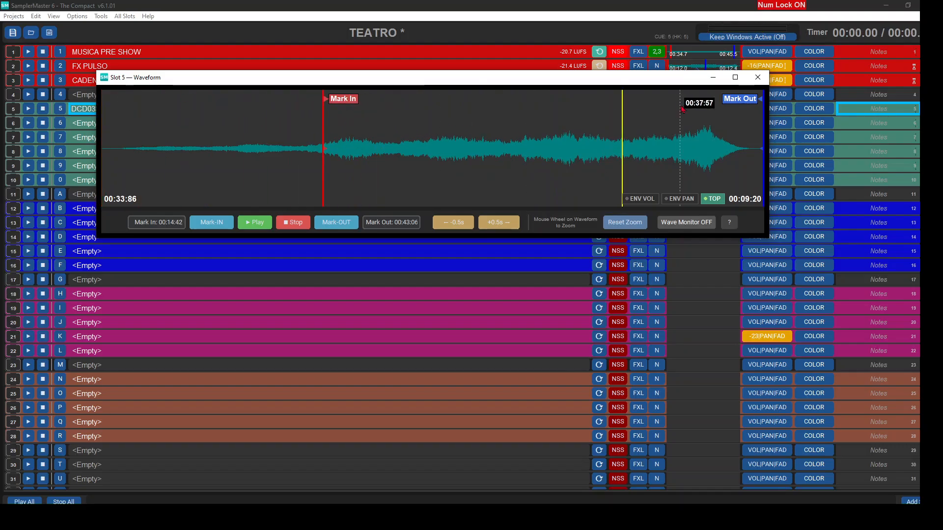
pyautogui.moveTo(760, 105); pyautogui.dragTo(682, 112)
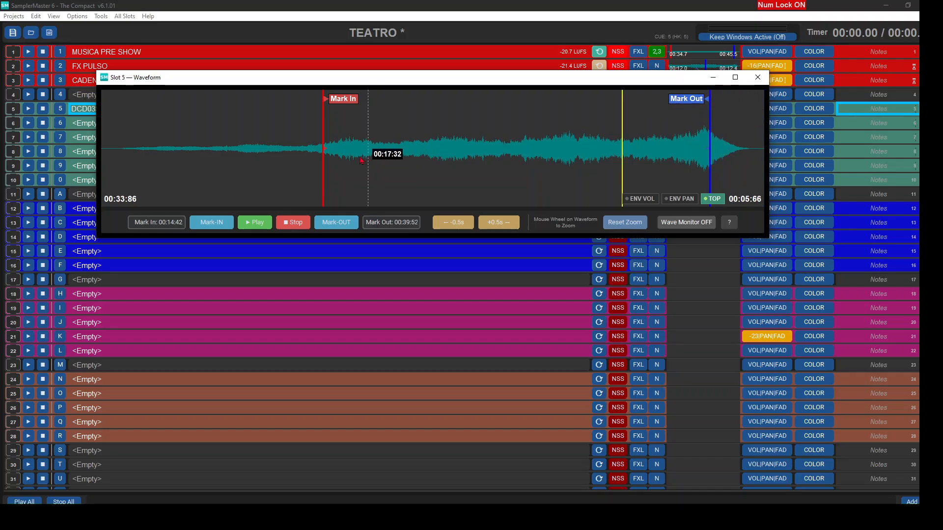
pyautogui.moveTo(328, 152); pyautogui.dragTo(374, 149)
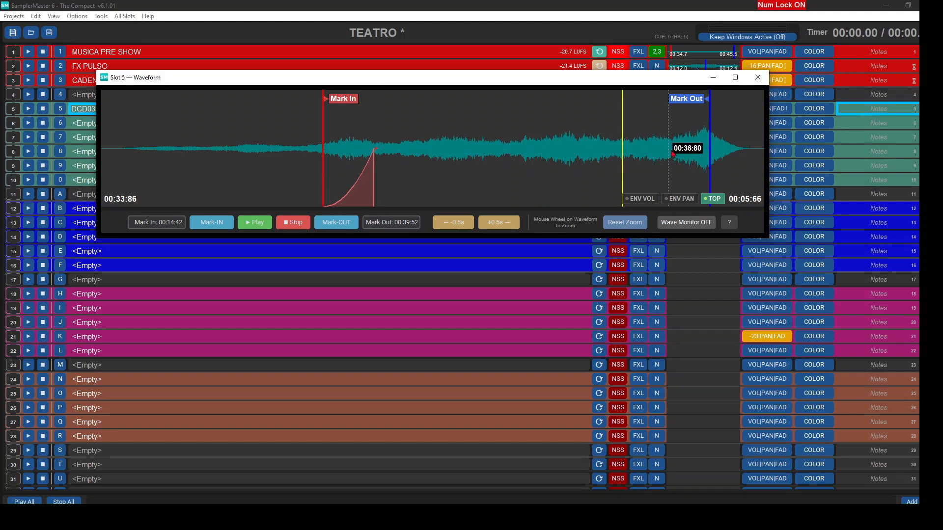
pyautogui.moveTo(707, 154); pyautogui.dragTo(607, 153)
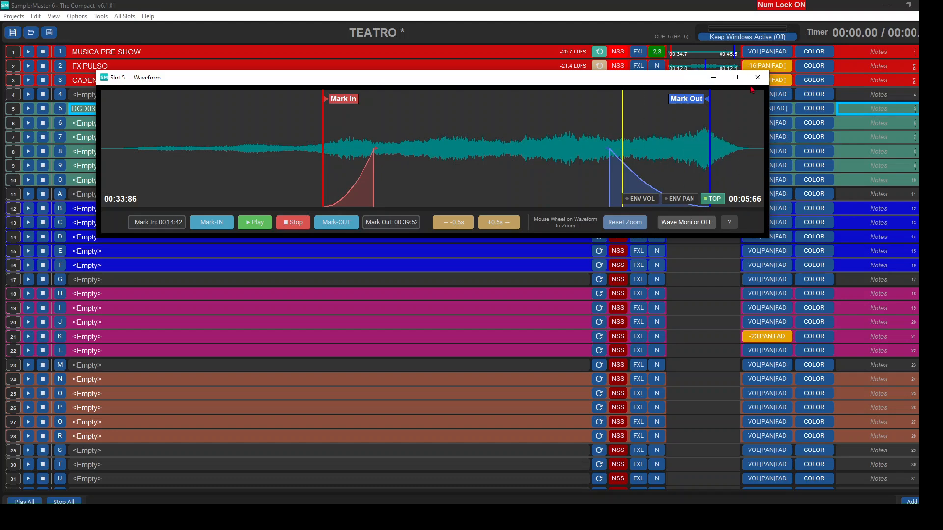
# - Enable NSS and Loop With Auto CrossFade on slot 5, and place its playhead at about 29 s
pyautogui.moveTo(691, 73); pyautogui.dragTo(647, 179)
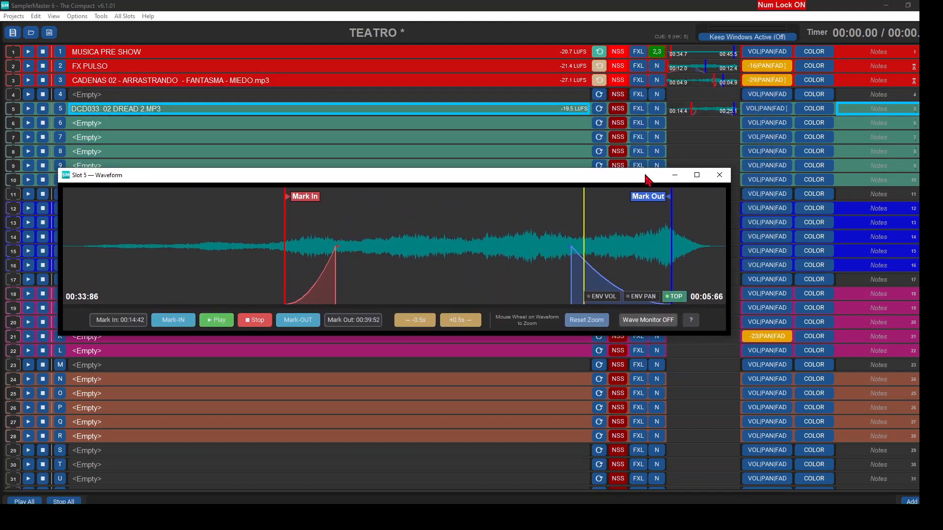
pyautogui.click(616, 109)
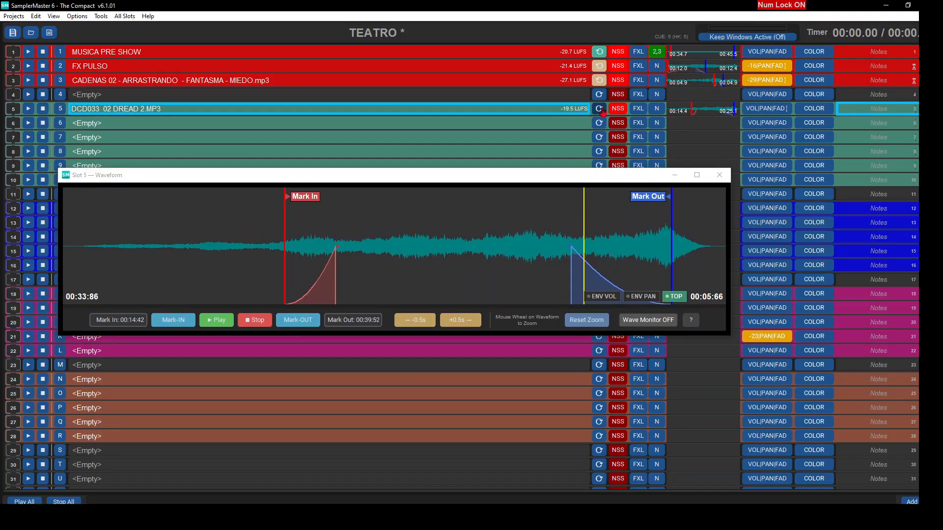
pyautogui.rightClick(603, 111)
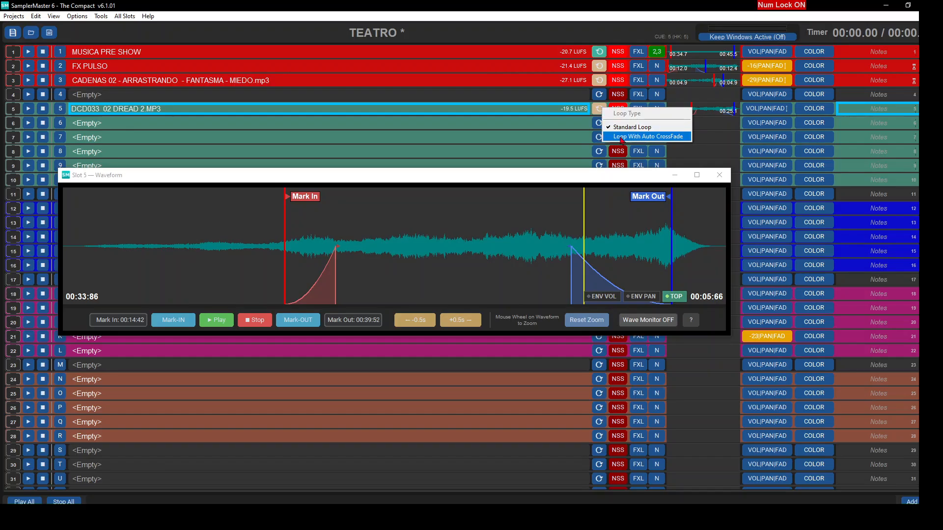
pyautogui.click(622, 138)
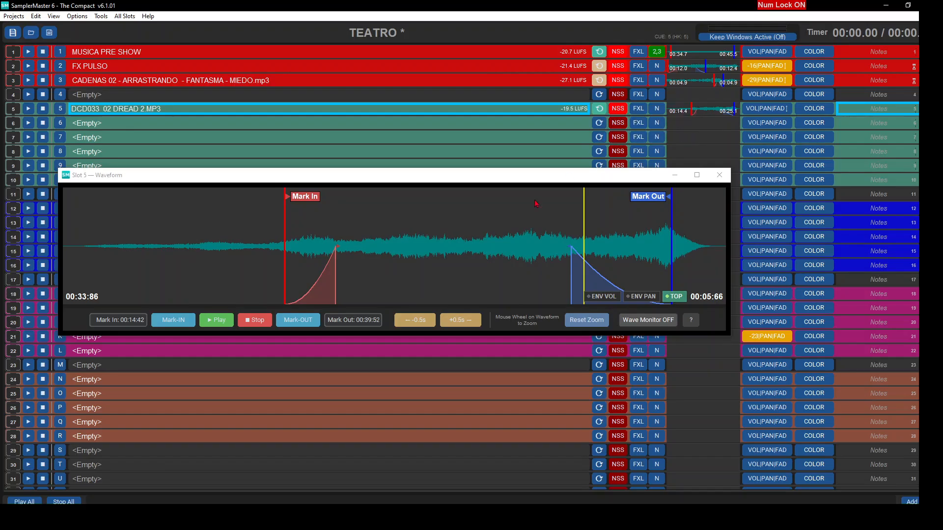
pyautogui.click(495, 221)
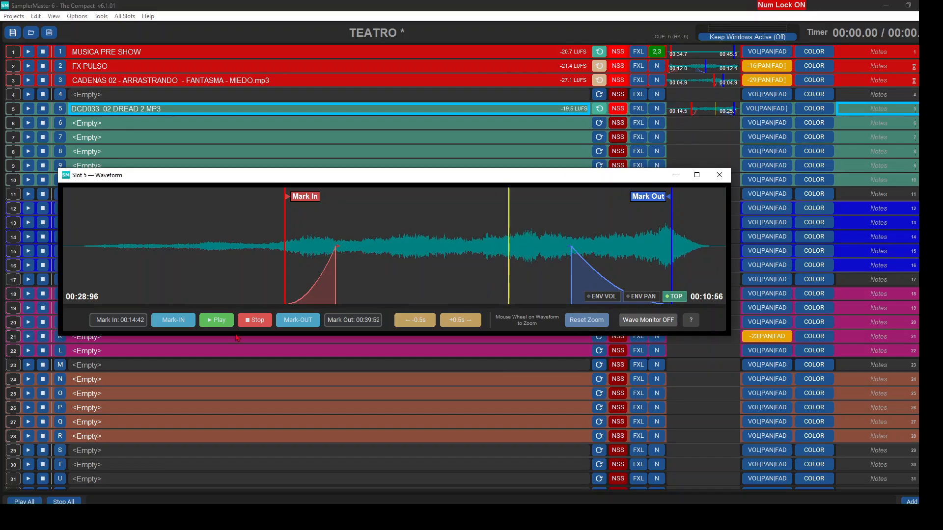
# - Play slot 5, enable its volume envelope and draw it raised in the early part, sloping down to mid level at about 29 s
pyautogui.click(211, 319)
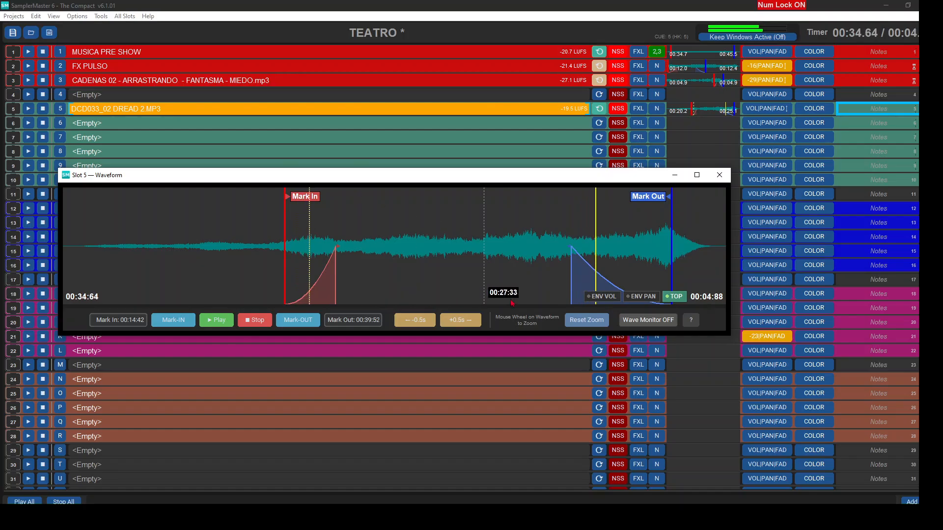
pyautogui.click(602, 296)
pyautogui.click(513, 246)
pyautogui.click(421, 246)
pyautogui.moveTo(362, 246); pyautogui.dragTo(350, 222)
pyautogui.click(358, 235)
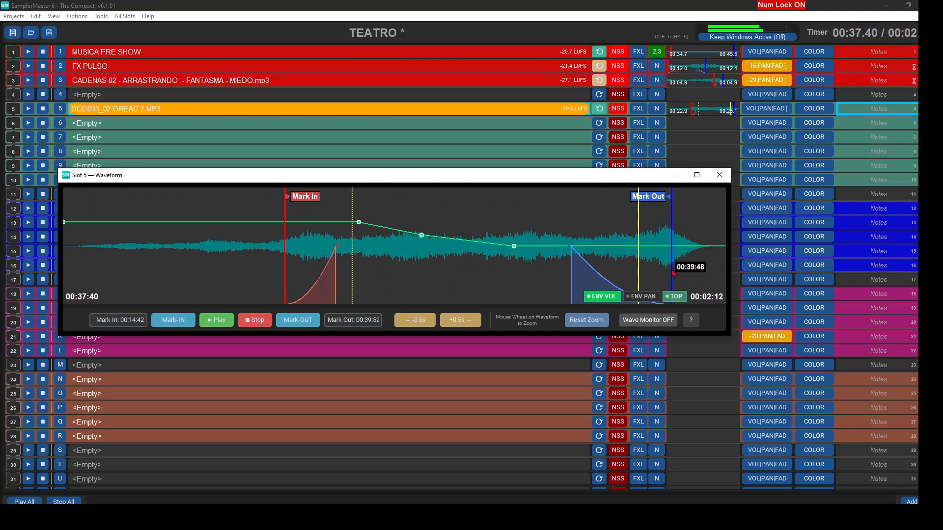
# - Add volume envelope points that lower slot 5 just before Mark Out and raise it further at Mark In, and stop playback outside the waveform
pyautogui.click(651, 246)
pyautogui.click(631, 246)
pyautogui.moveTo(678, 247); pyautogui.dragTo(685, 263)
pyautogui.click(666, 252)
pyautogui.click(307, 222)
pyautogui.click(291, 222)
pyautogui.moveTo(291, 224); pyautogui.dragTo(289, 199)
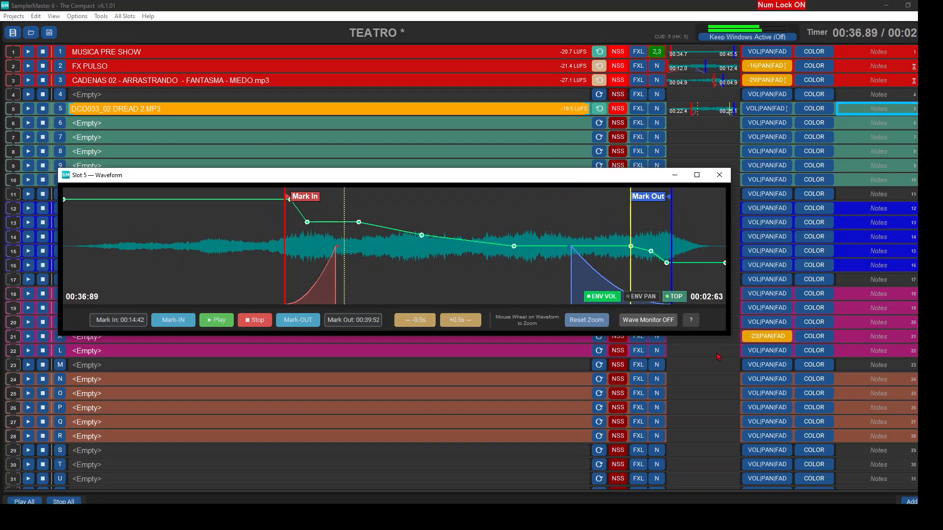
pyautogui.click(720, 175)
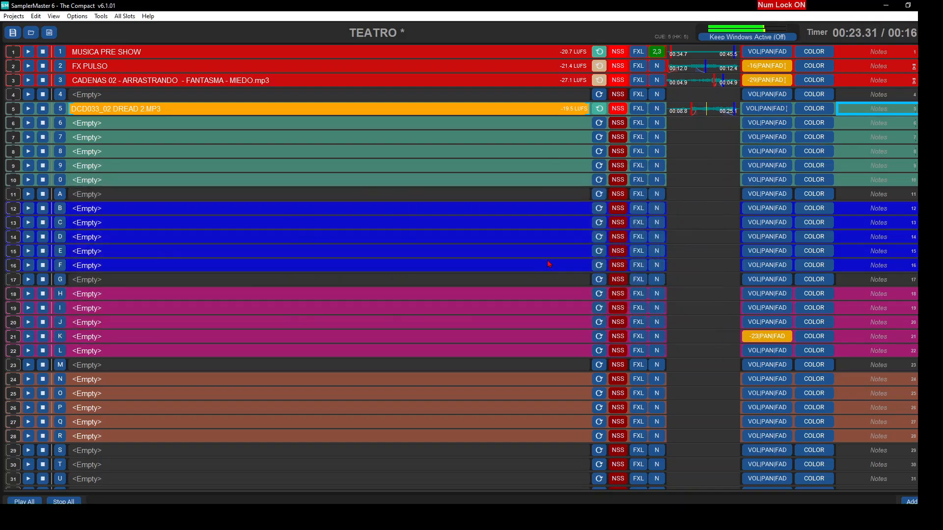
pyautogui.press('space')
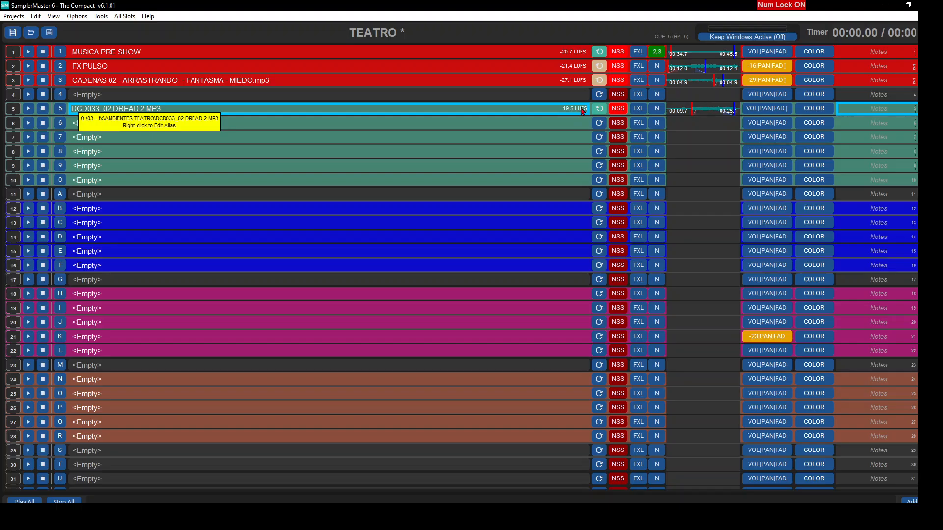
# - Search the FX's folder for "aparicion, brillo" and load BIP - TIC - CLICK - APARICION - ALERTA 08 - AGUDO - FINO - BRILLO.mp3 into slot 6
pyautogui.doubleClick(432, 127)
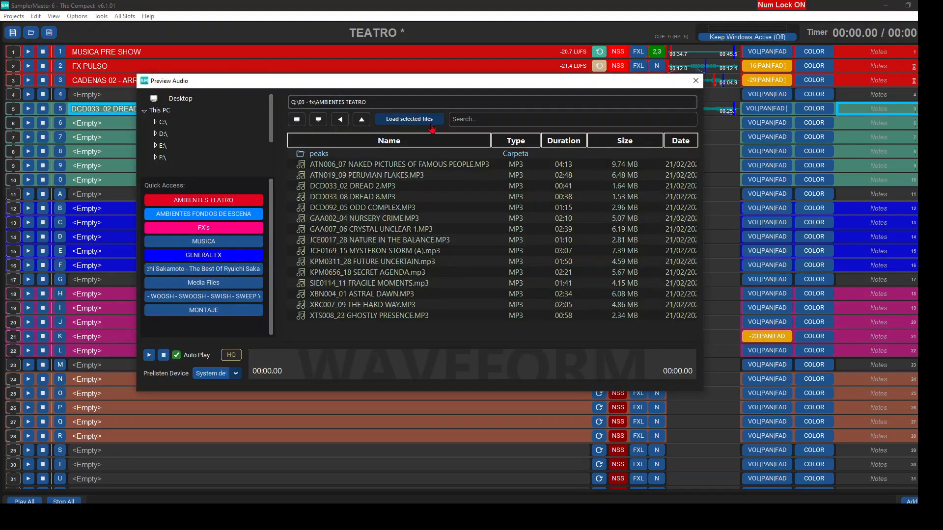
pyautogui.click(203, 229)
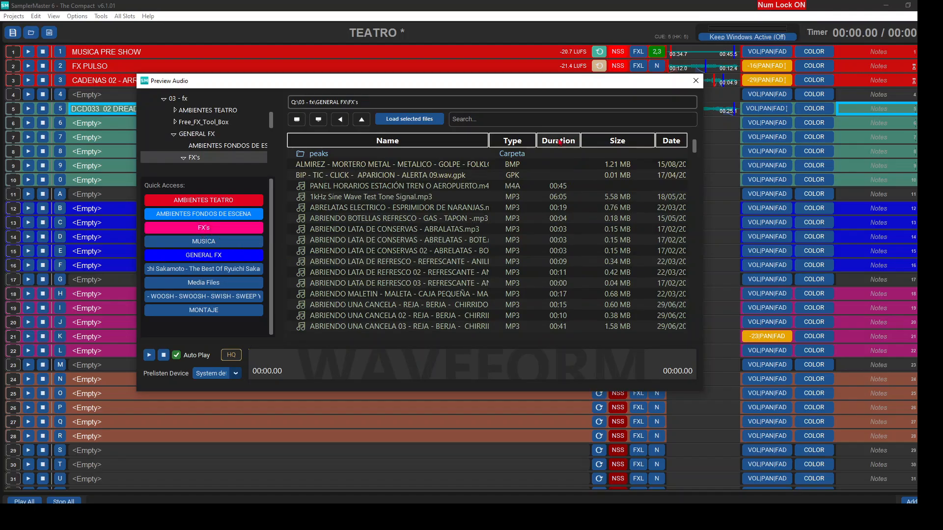
pyautogui.click(521, 121)
pyautogui.write('aparicion')
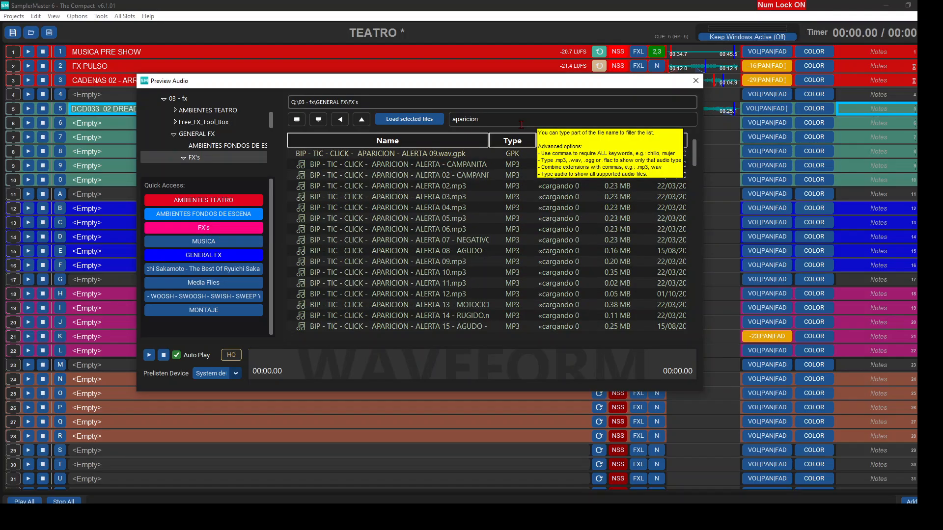
pyautogui.write(', brillo')
pyautogui.click(437, 153)
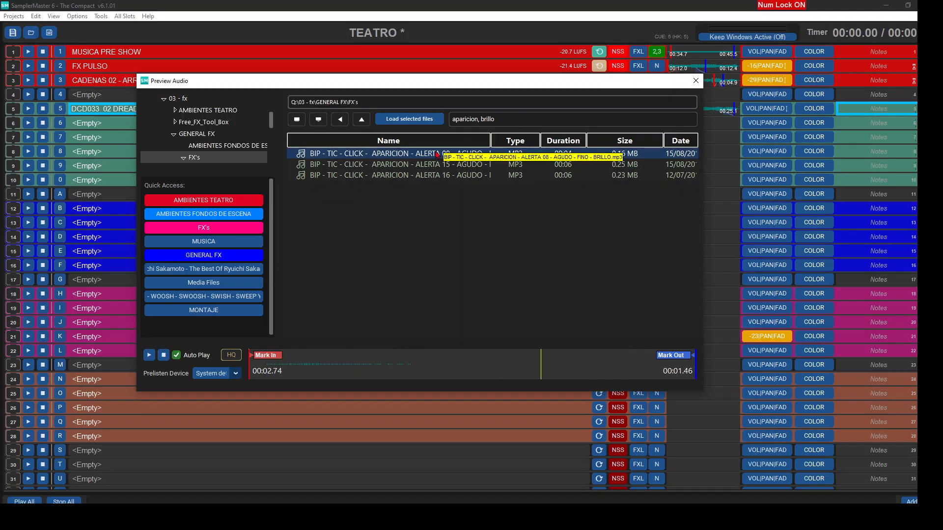
pyautogui.doubleClick(437, 153)
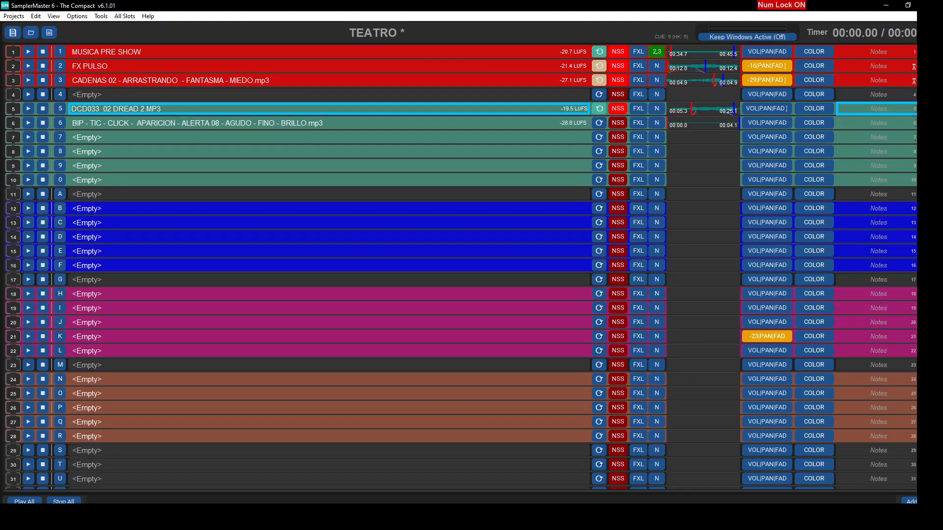
# - Play slots 5 and 6 layered together to test them, and stop all playback
pyautogui.press('space')
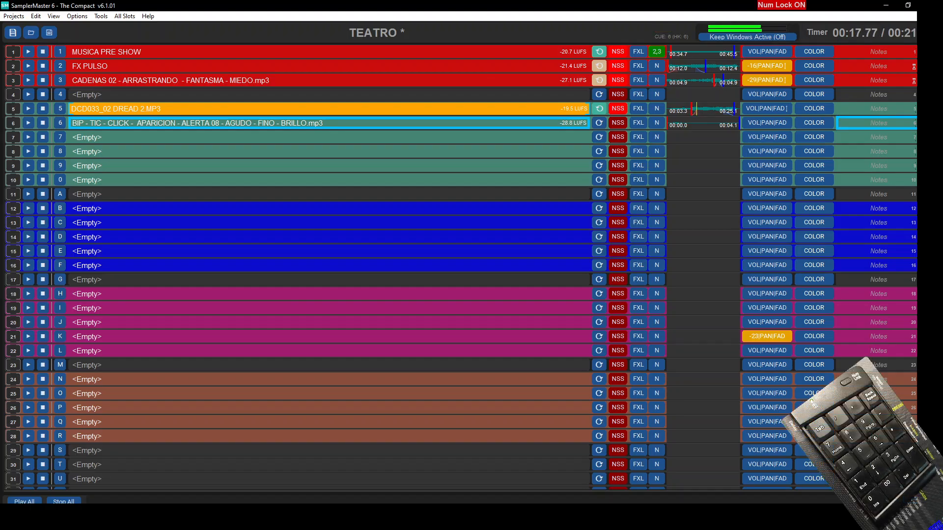
pyautogui.press('space')
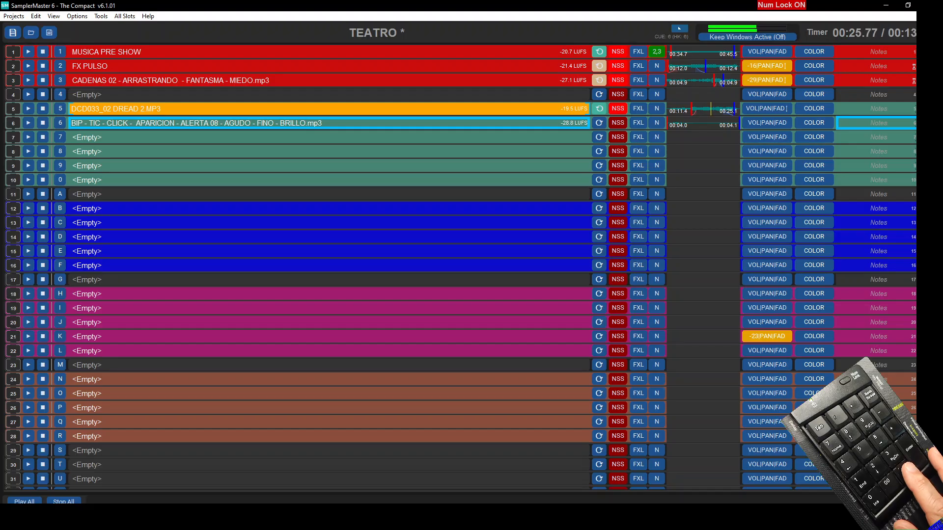
pyautogui.press('Escape')
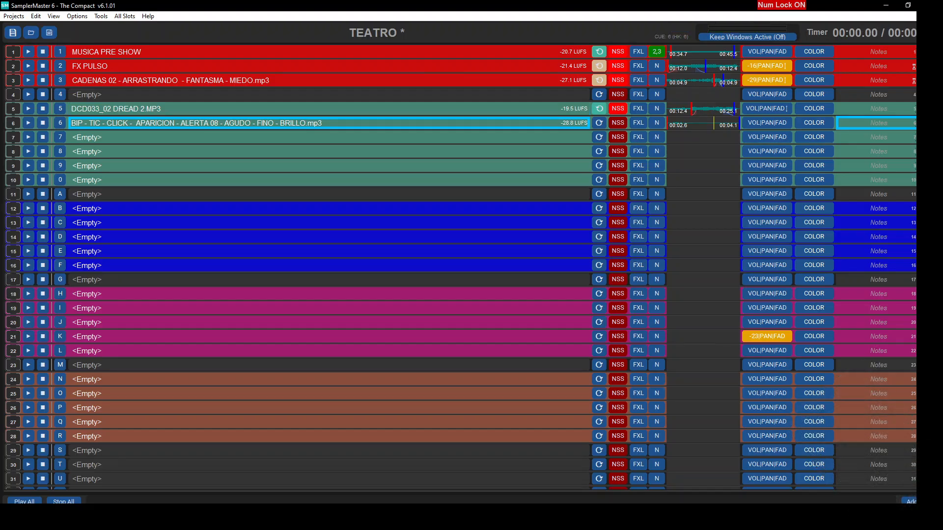
# - Search for "caminando, tacones", preview CAMINANDO CON BOTAS O TACONES SOBRE SUELO CONVENCIONAL with reverb, and load it into slot 7
pyautogui.doubleClick(243, 125)
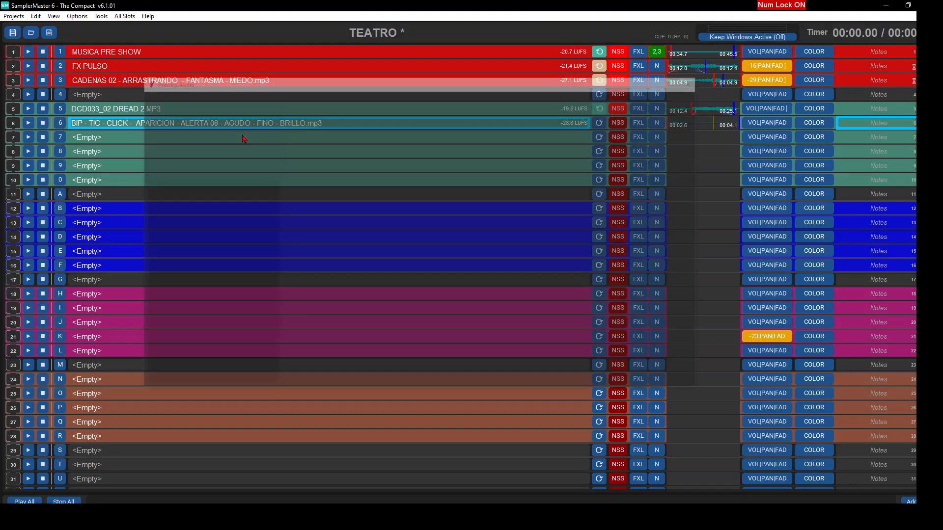
pyautogui.click(460, 119)
pyautogui.write('caminando, tacones')
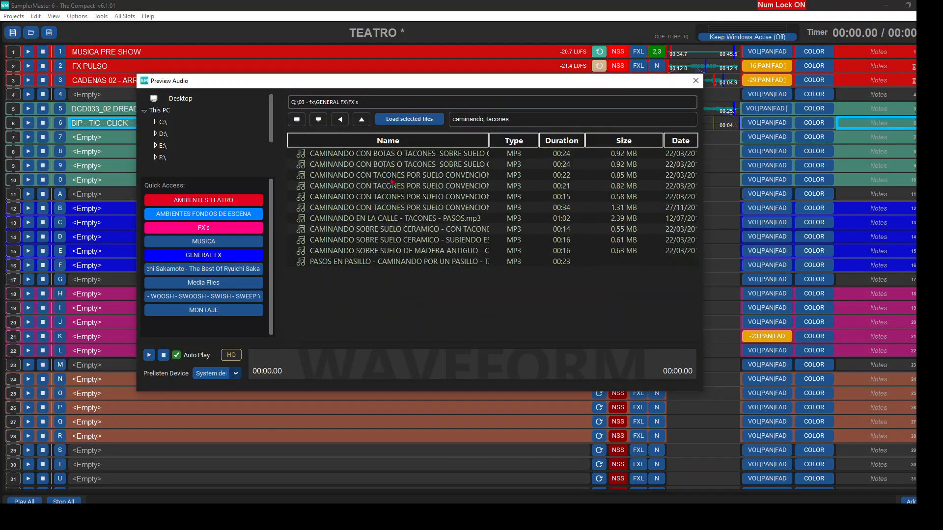
pyautogui.click(402, 155)
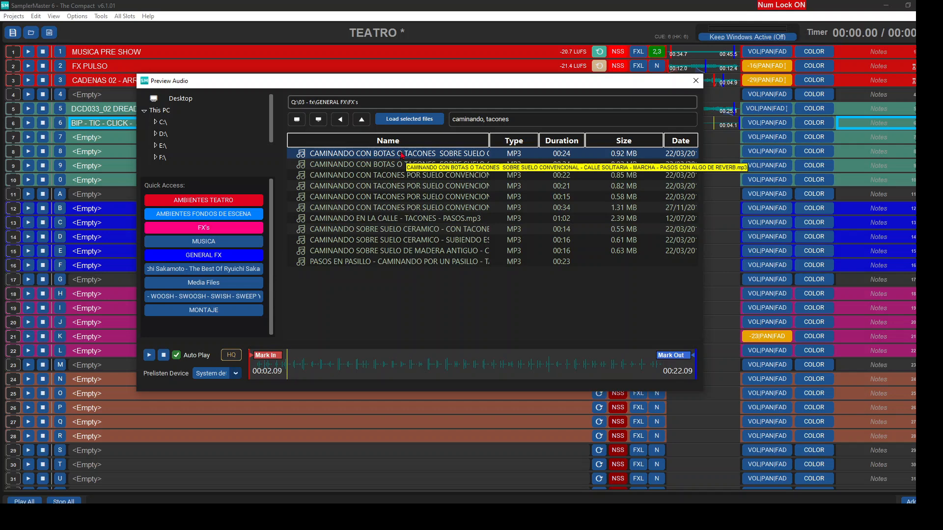
pyautogui.doubleClick(402, 154)
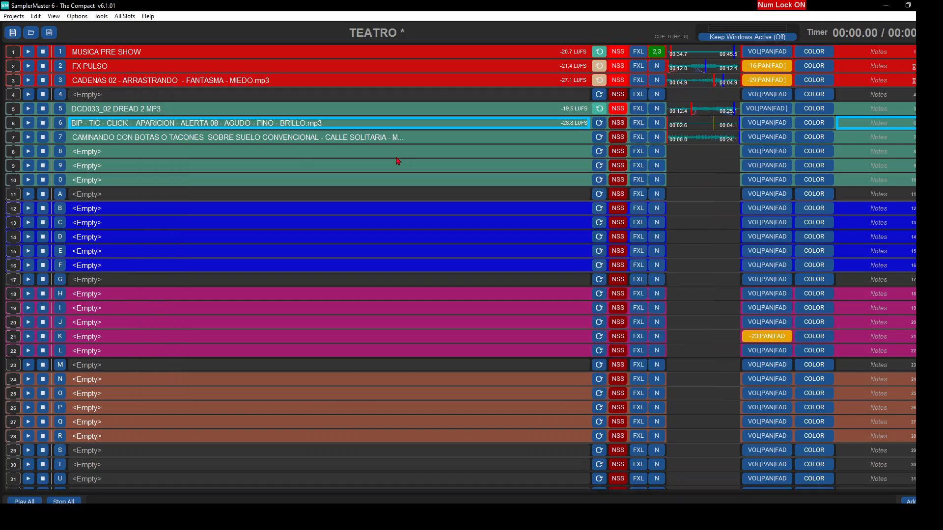
# - Trim slot 7 from about 9.6 s to 15.1 s and add a short fade in and a longer fade out
pyautogui.click(702, 138)
pyautogui.click(327, 245)
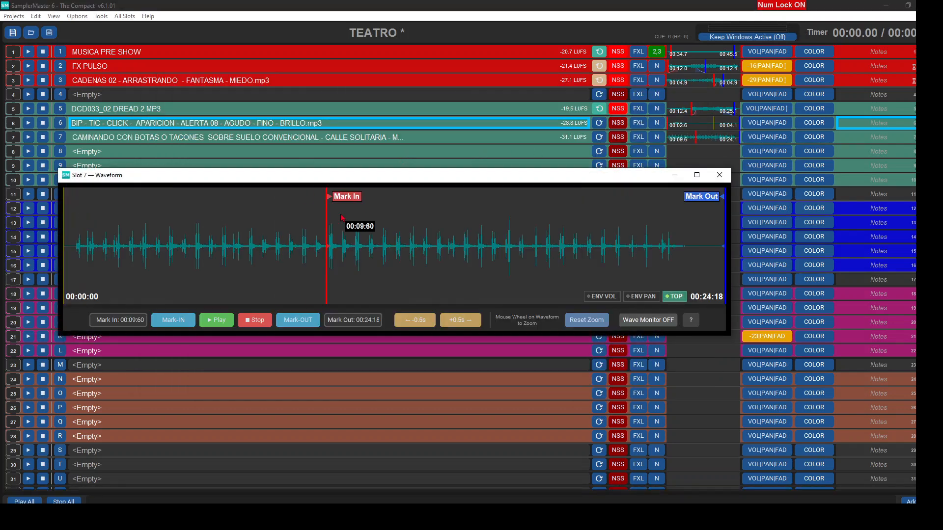
pyautogui.click(217, 320)
pyautogui.moveTo(702, 196); pyautogui.dragTo(459, 198)
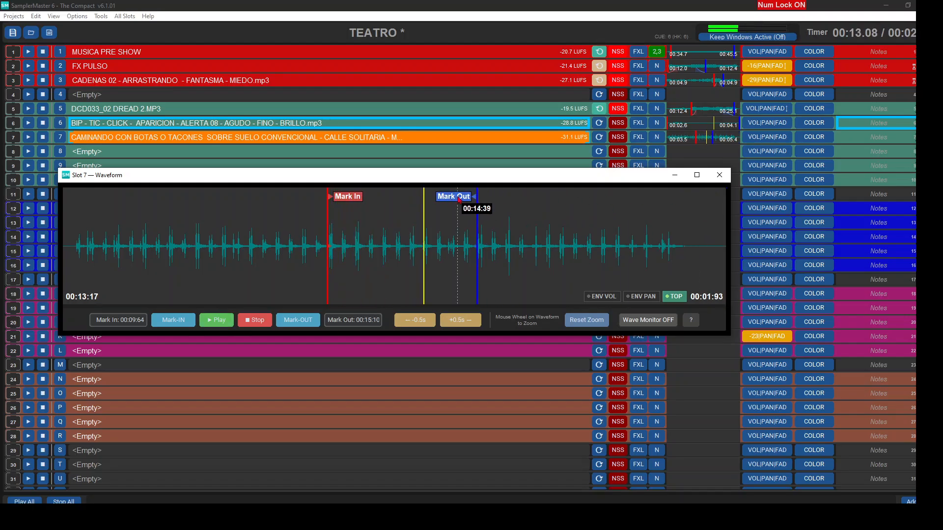
pyautogui.press('space')
pyautogui.moveTo(328, 245); pyautogui.dragTo(363, 248)
pyautogui.moveTo(476, 255); pyautogui.dragTo(428, 248)
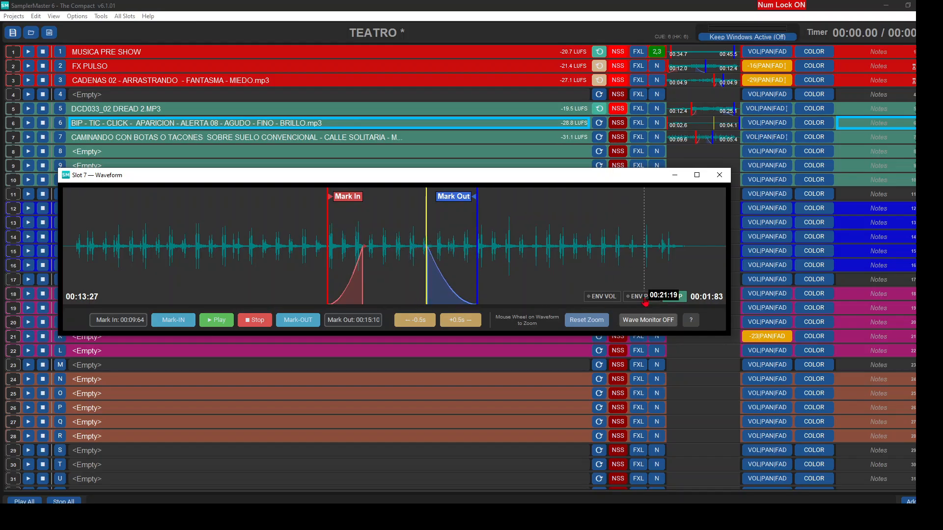
# - Draw a pan envelope on slot 7 sweeping from one extreme near Mark In to the opposite extreme at Mark Out, audition it and close the waveform
pyautogui.click(641, 299)
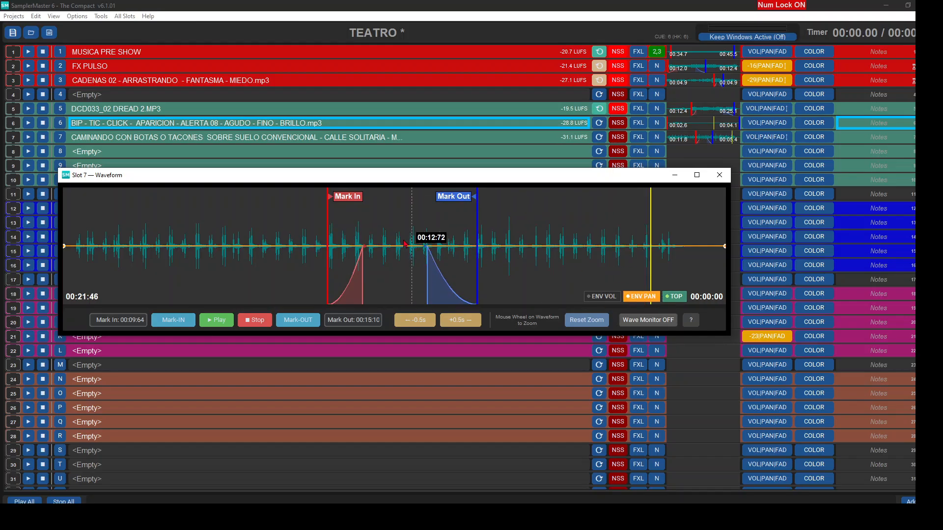
pyautogui.moveTo(320, 247); pyautogui.dragTo(320, 188)
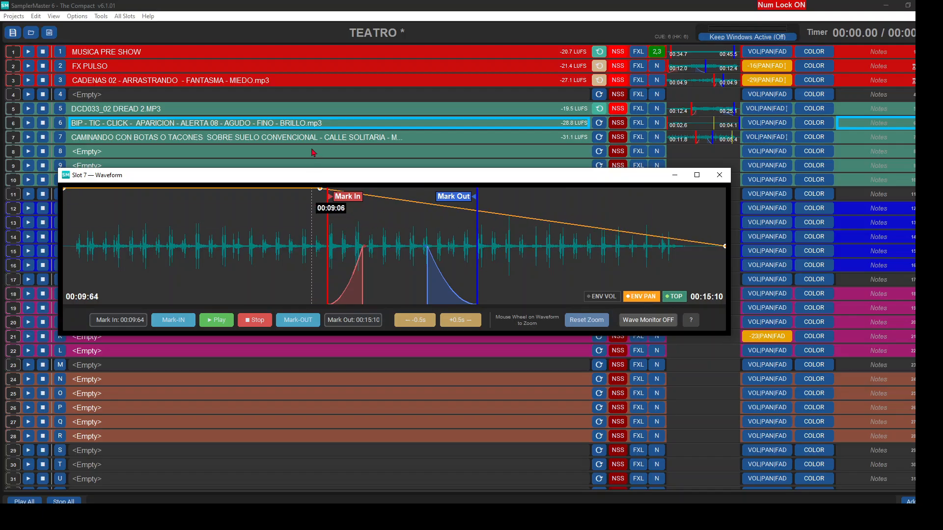
pyautogui.moveTo(518, 216); pyautogui.dragTo(479, 303)
pyautogui.click(208, 320)
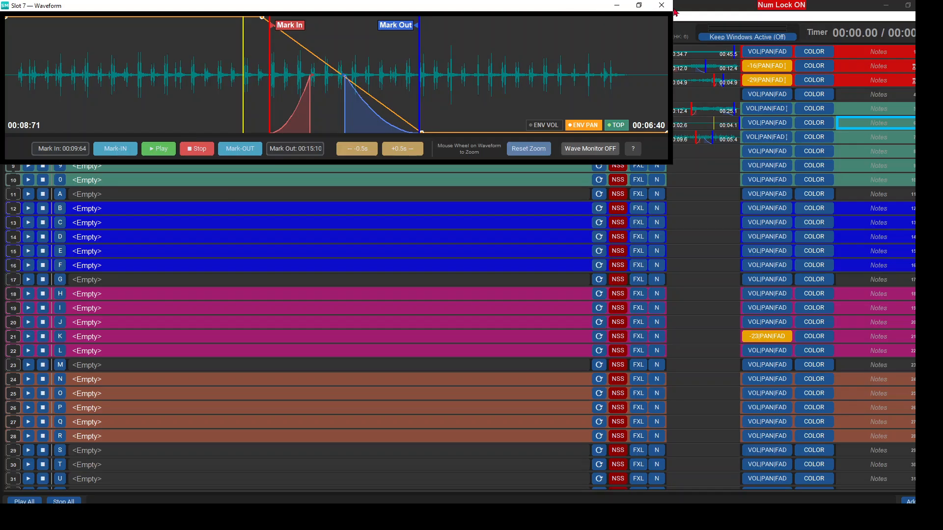
pyautogui.click(661, 5)
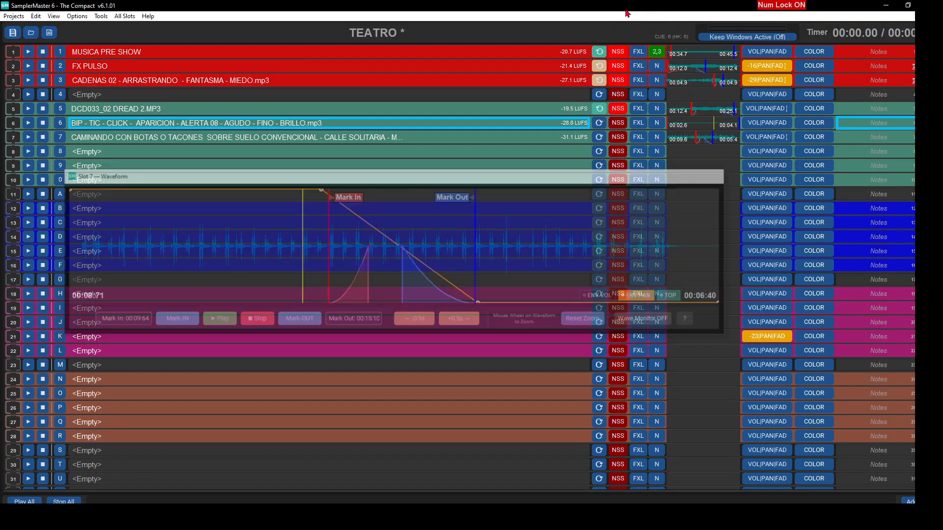
# - Search for "campanillas", preview the three matching files, and load CAMPANILLAS DE METAL 02 - CAMPANIL - CAMPANA into slot 8
pyautogui.doubleClick(120, 151)
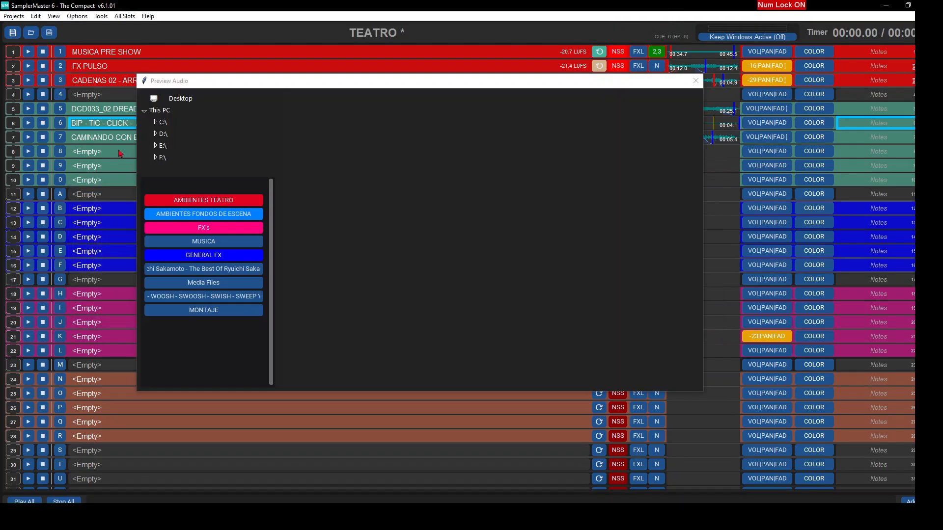
pyautogui.write('campanillas')
pyautogui.click(429, 156)
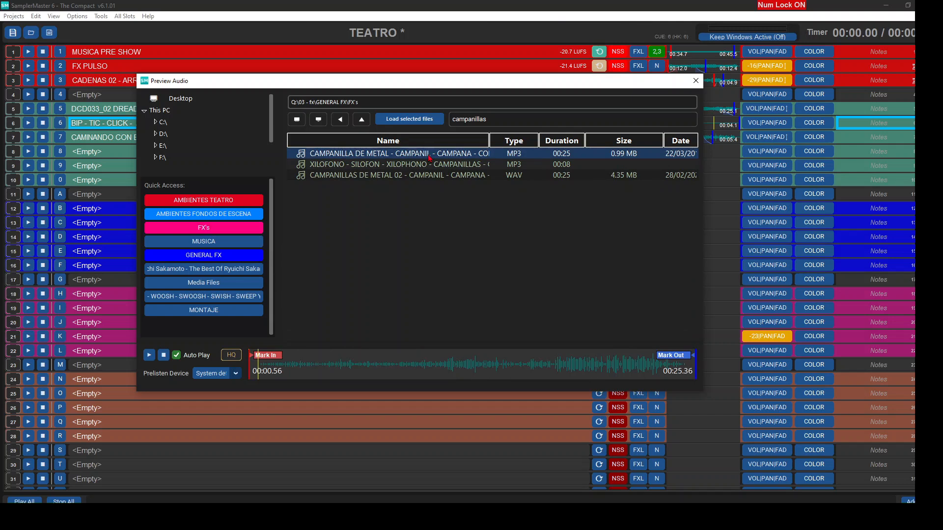
pyautogui.click(400, 168)
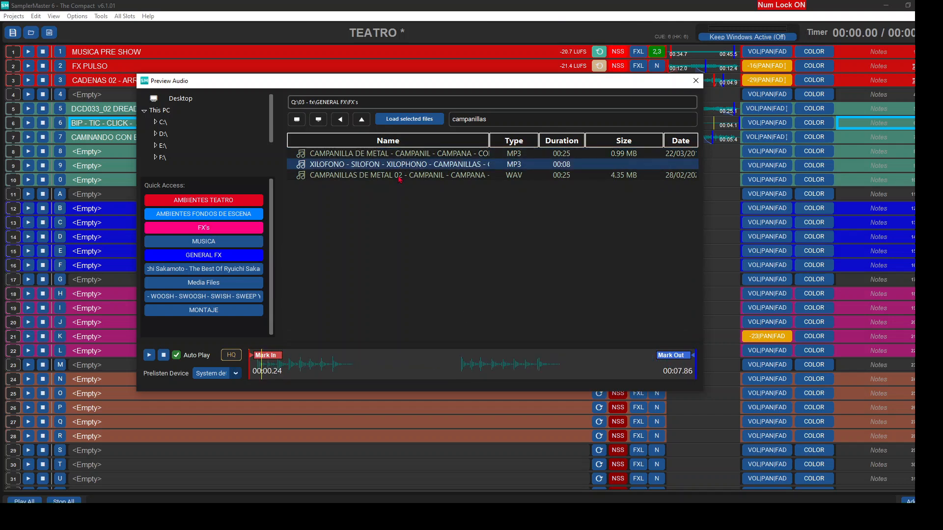
pyautogui.click(399, 177)
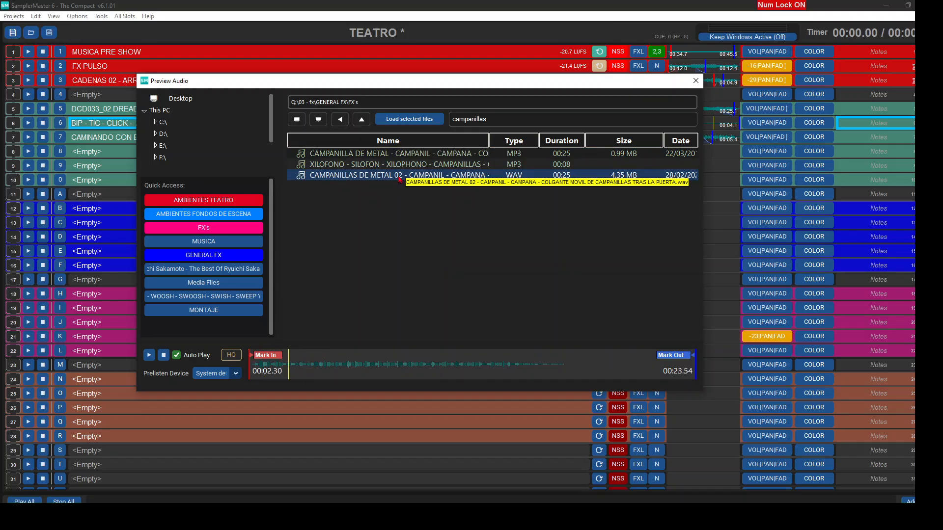
pyautogui.doubleClick(400, 178)
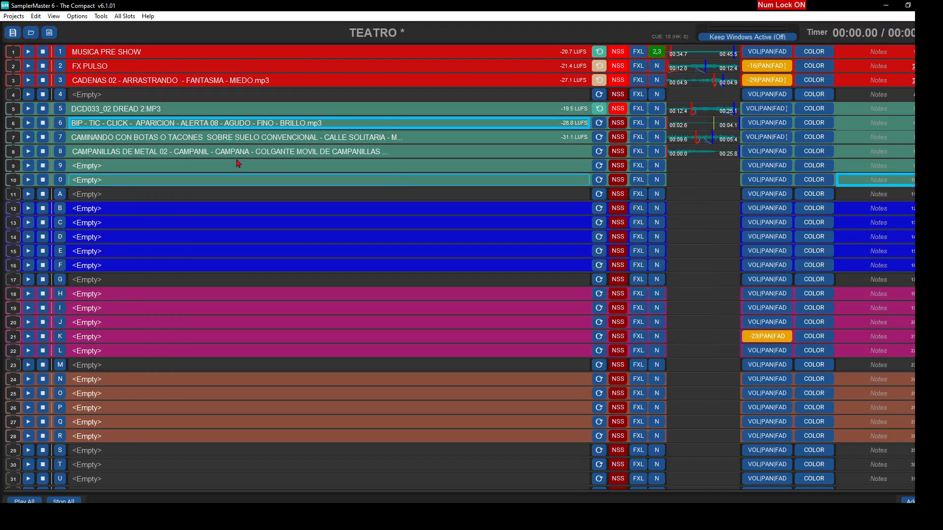
# - Load 02RAIN.mp3 from the Ryuichi Sakamoto quick-access folder into slot 9
pyautogui.press('capslock')
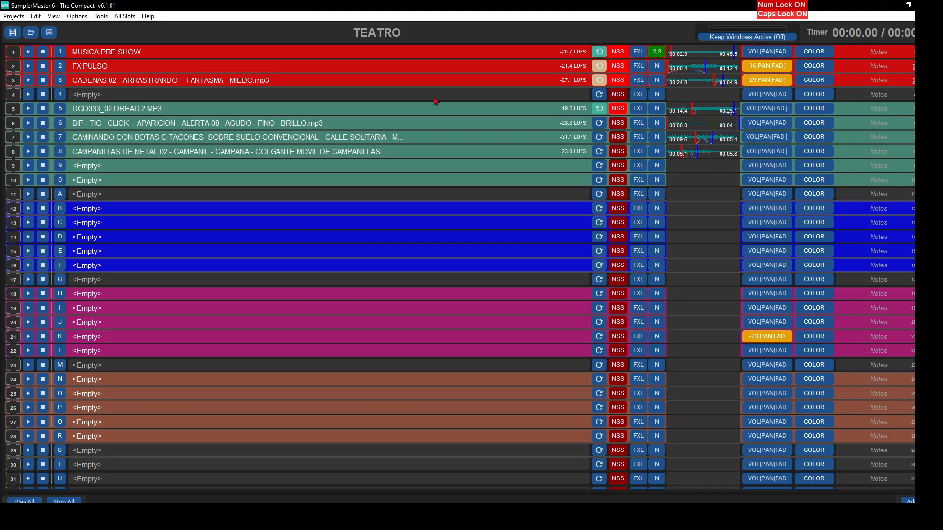
pyautogui.doubleClick(332, 168)
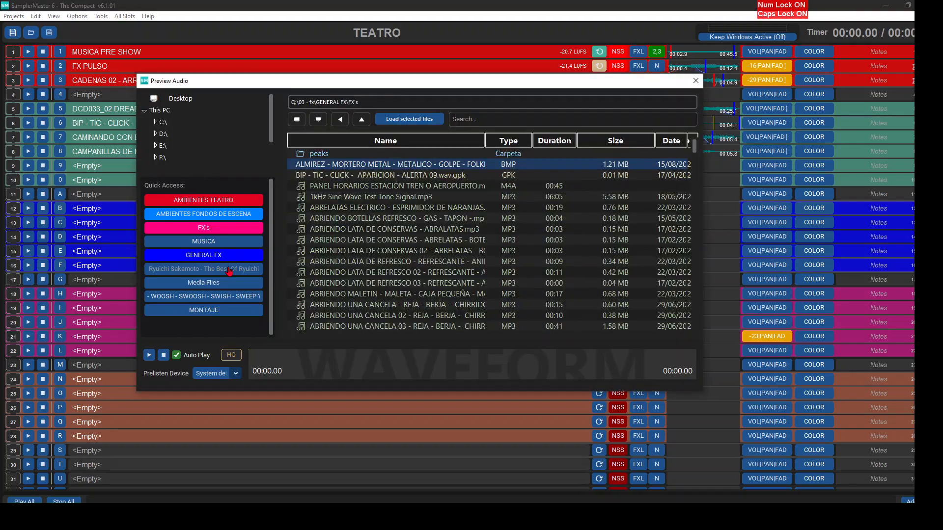
pyautogui.doubleClick(334, 222)
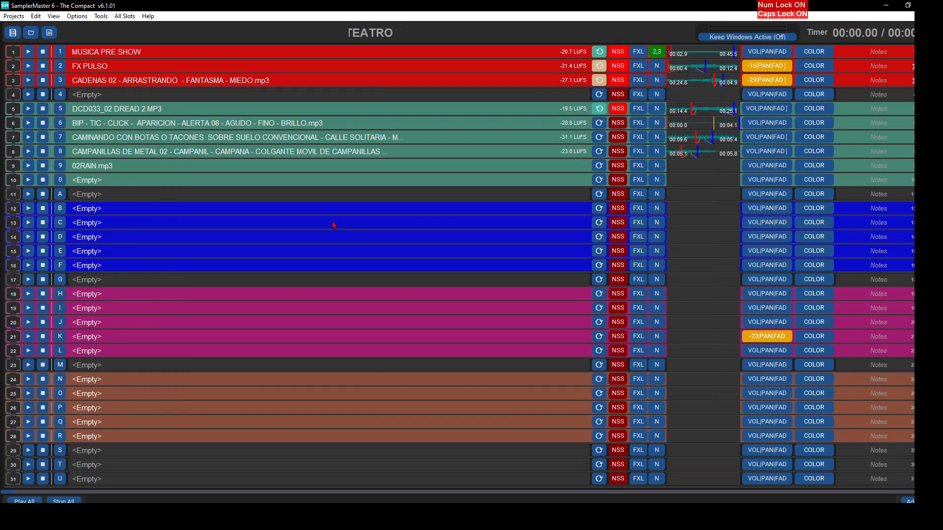
# - Audition slot 9's waveform, move Mark In to about 24.65 s, replay from there and close the waveform
pyautogui.click(705, 170)
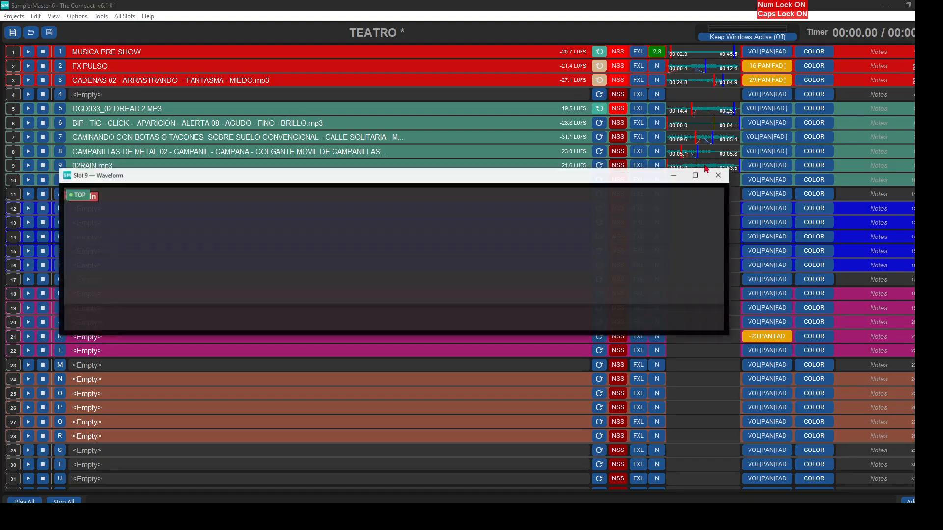
pyautogui.click(211, 321)
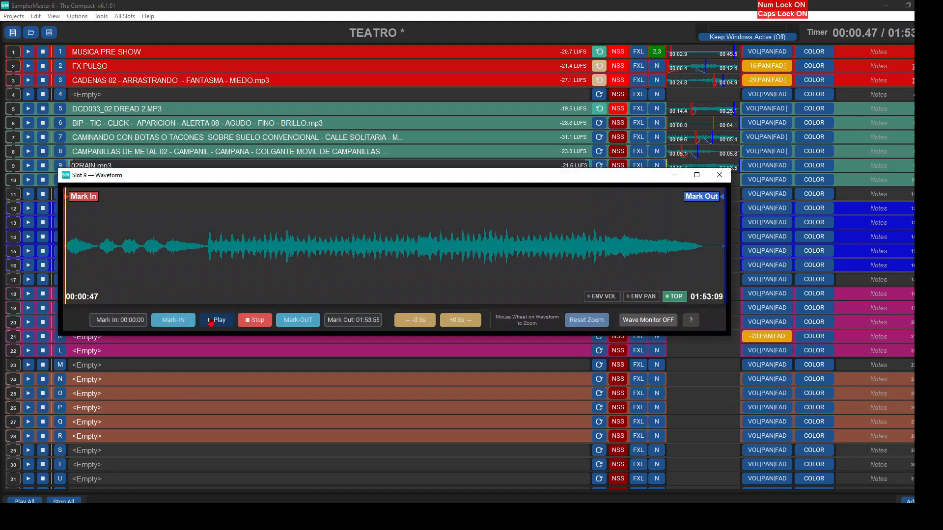
pyautogui.click(146, 271)
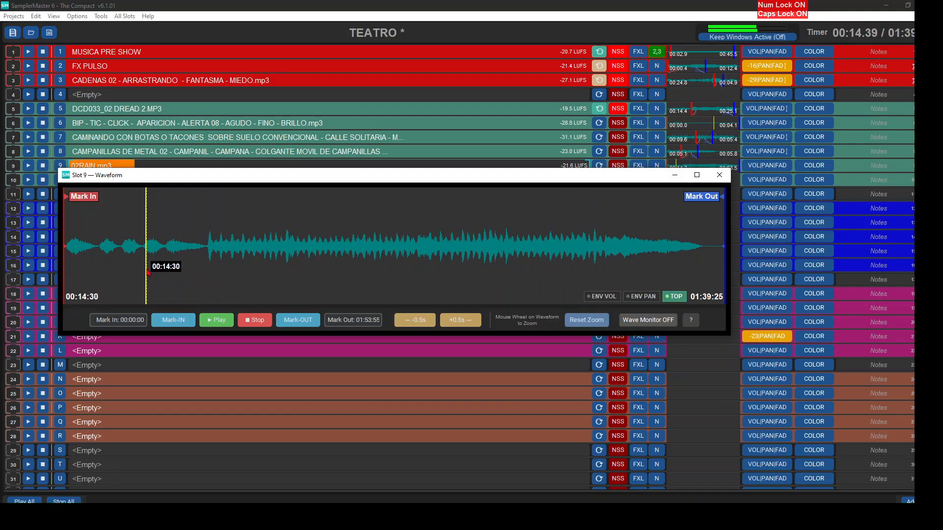
pyautogui.click(208, 261)
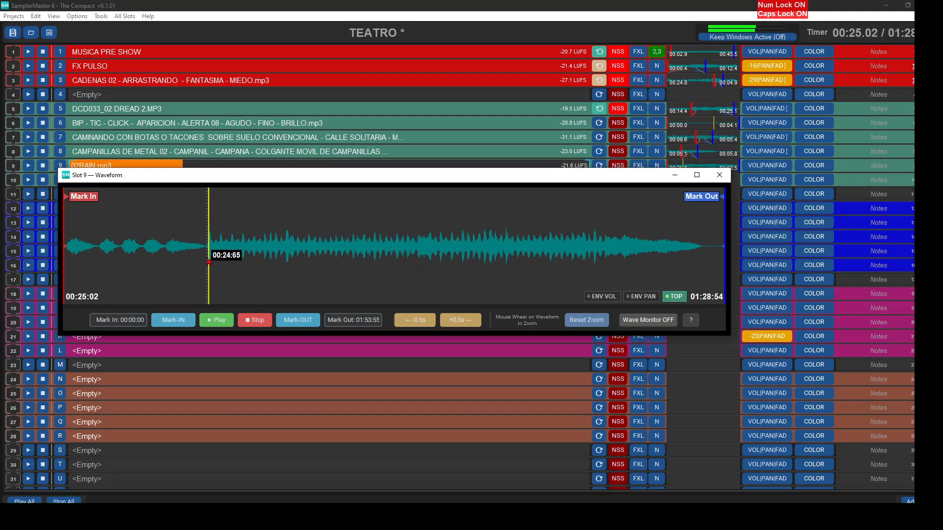
pyautogui.press('space')
pyautogui.moveTo(85, 197); pyautogui.dragTo(224, 207)
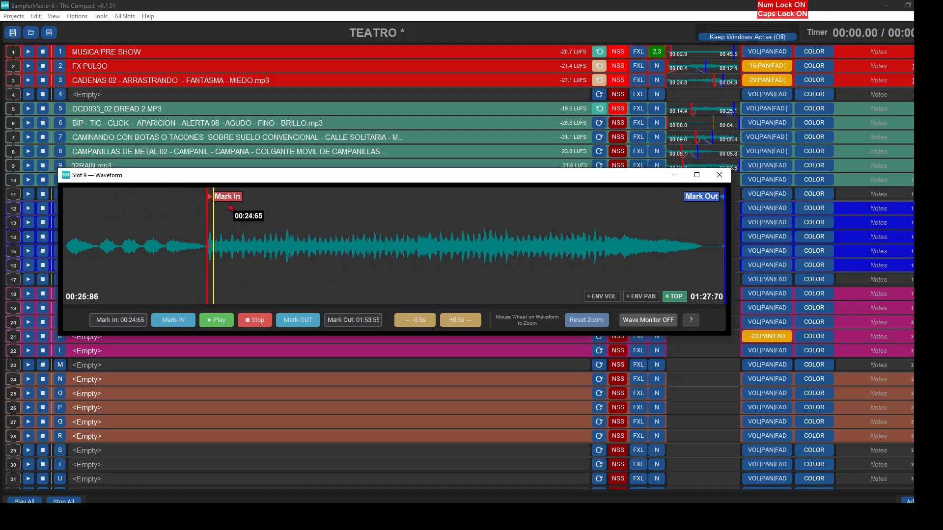
pyautogui.click(211, 319)
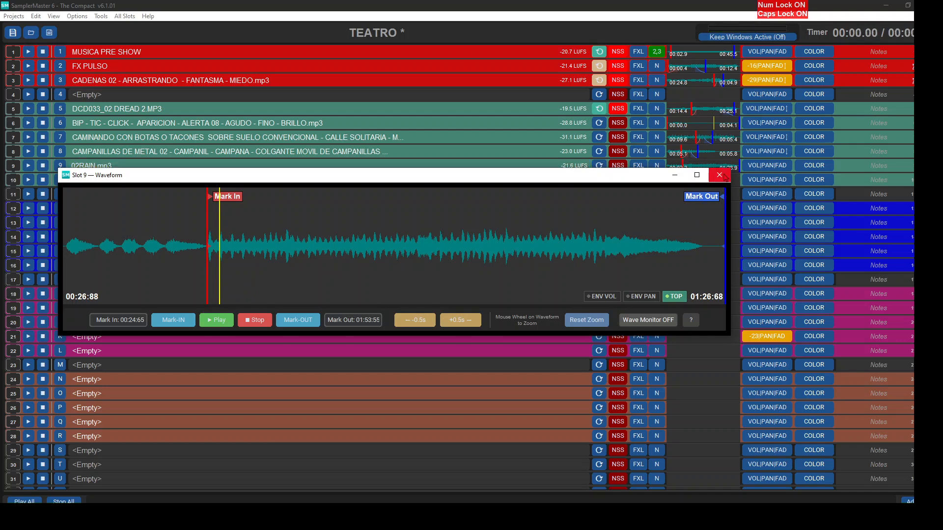
pyautogui.click(720, 175)
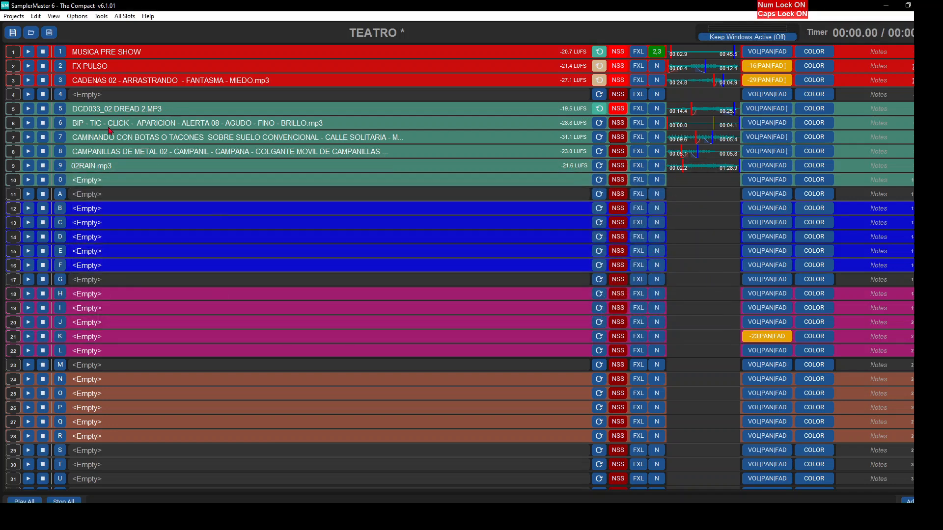
# - Disable slot 9's finish action and add start actions that stop slots 8, 7, 6 and 5
pyautogui.click(138, 168)
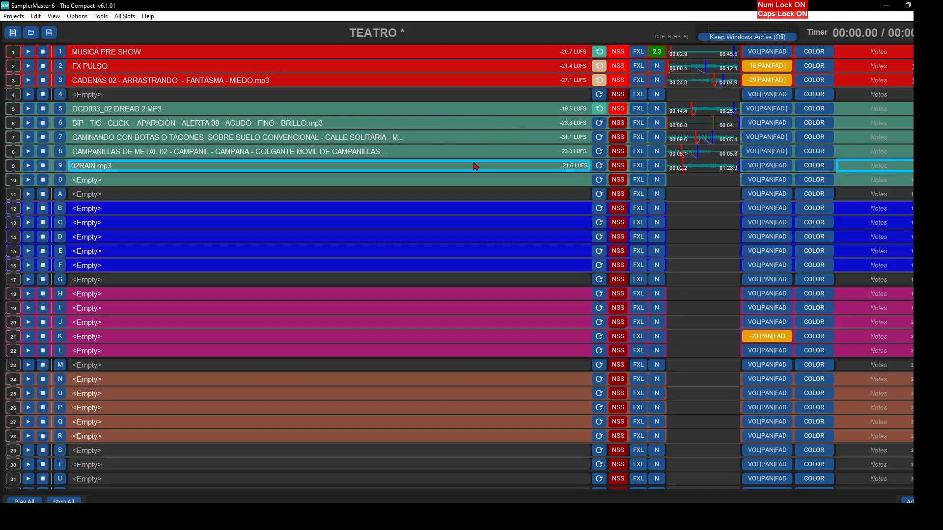
pyautogui.click(657, 166)
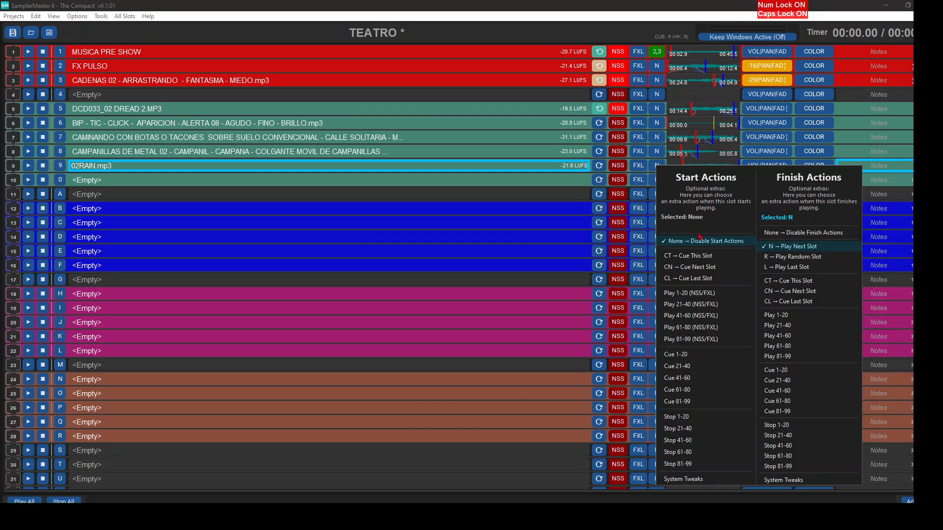
pyautogui.click(780, 233)
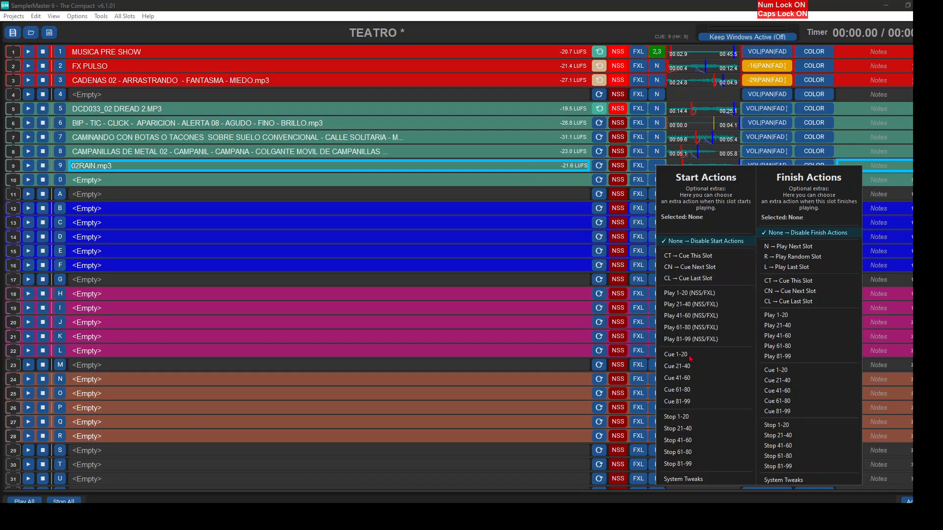
pyautogui.moveTo(688, 422)
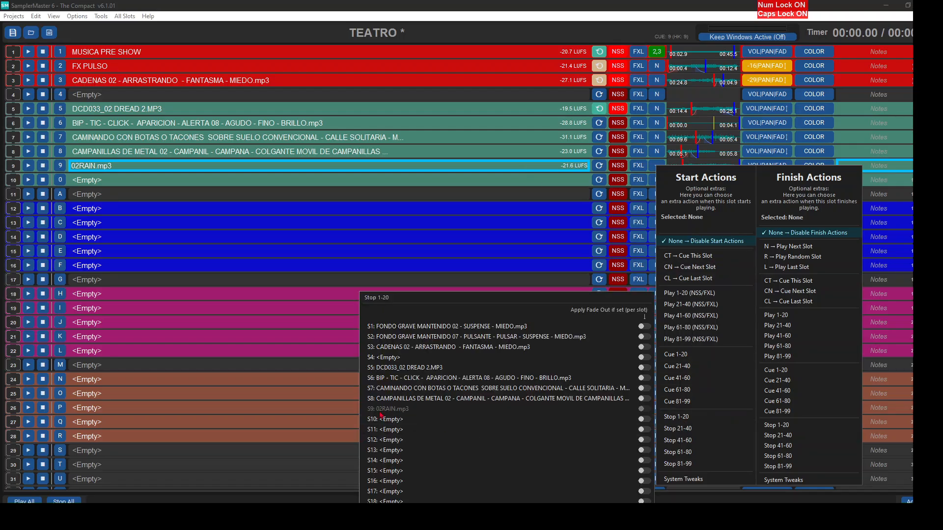
pyautogui.click(378, 398)
pyautogui.click(378, 388)
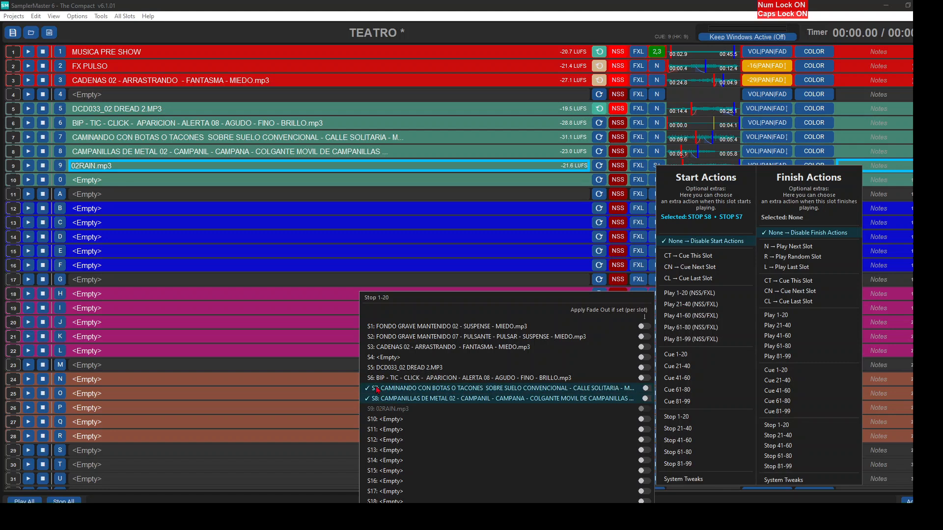
pyautogui.click(378, 378)
pyautogui.click(378, 369)
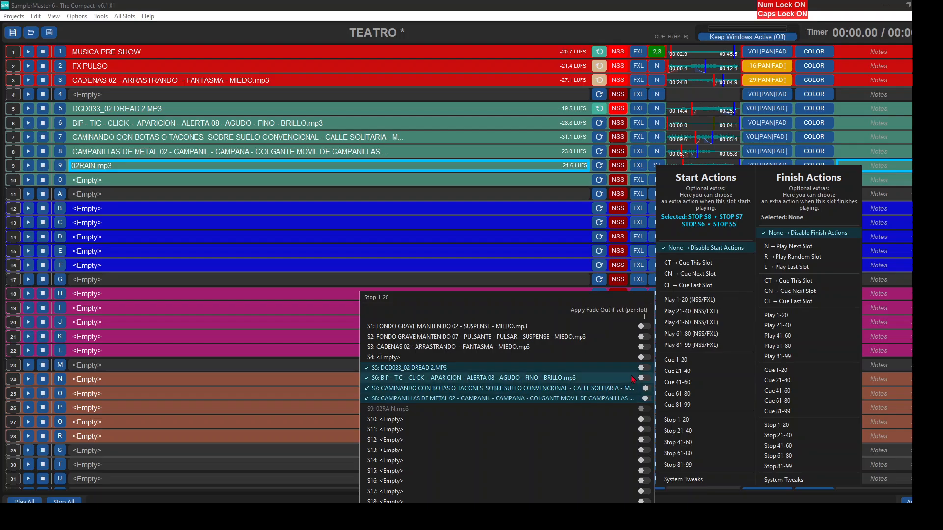
# - Apply the fade-out to slot 9's stop actions for slots 5 to 8, and move the cue back to slot 5
pyautogui.click(647, 378)
pyautogui.click(647, 368)
pyautogui.click(646, 388)
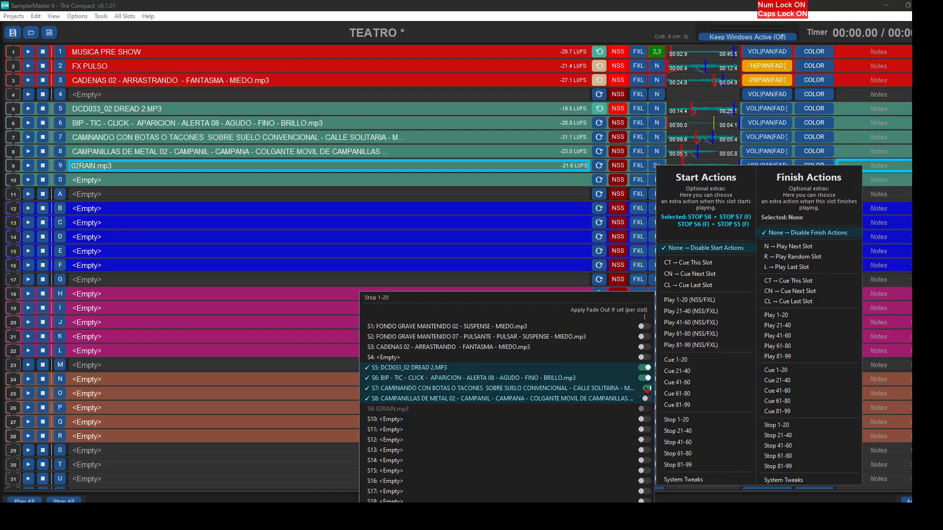
pyautogui.click(647, 398)
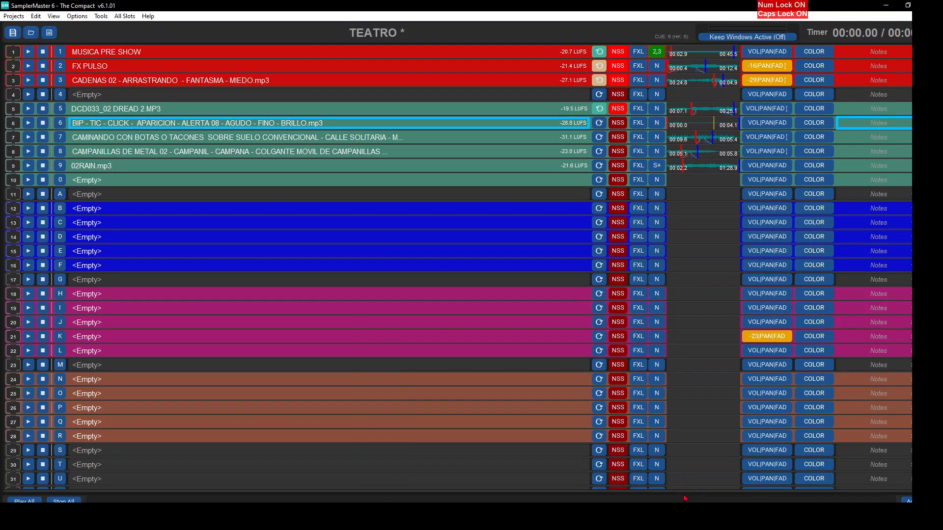
pyautogui.press('Up')
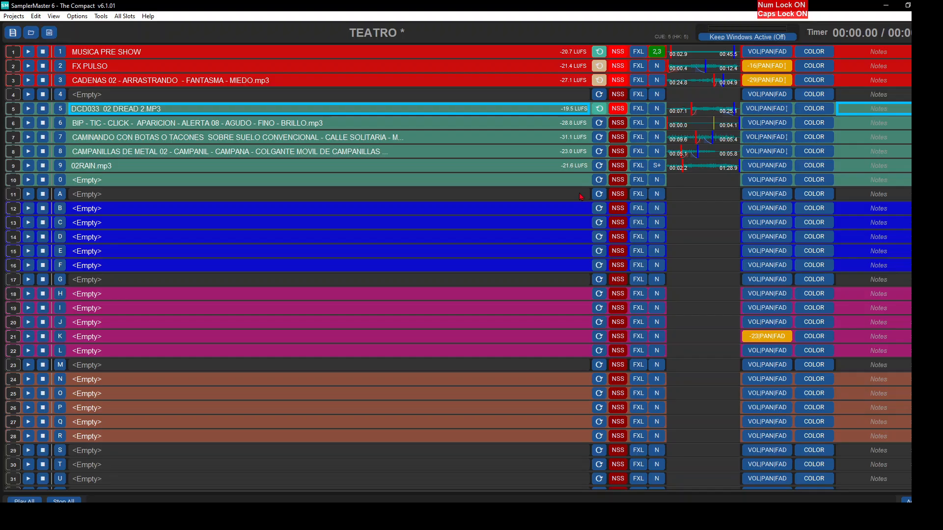
# - Add a start action cueing slot 5 to slots 1, 2 and 3, and test it by playing and stopping slot 1
pyautogui.click(655, 53)
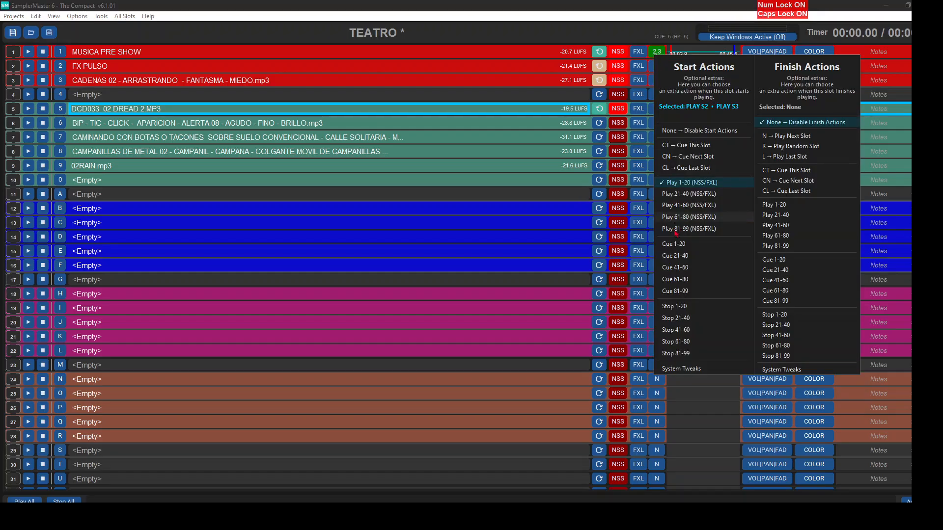
pyautogui.moveTo(677, 244)
pyautogui.click(442, 298)
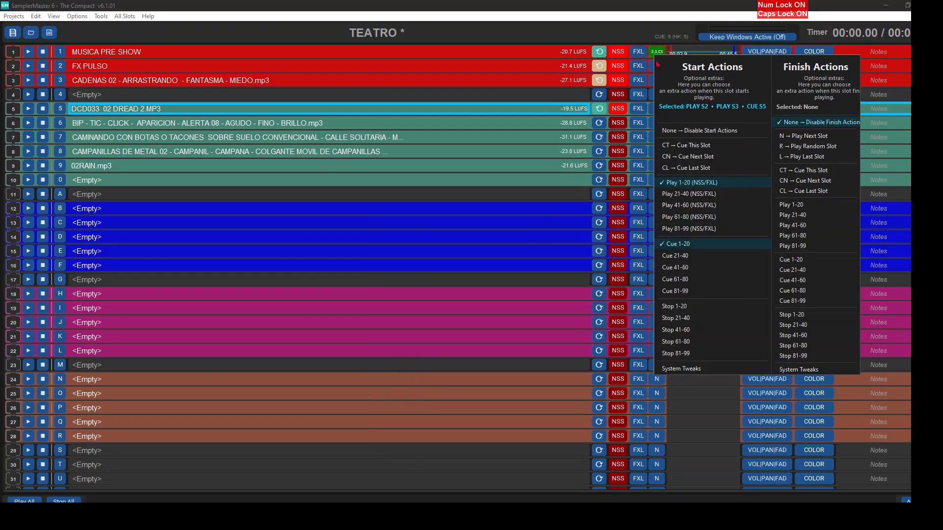
pyautogui.click(652, 65)
pyautogui.moveTo(678, 255)
pyautogui.click(466, 297)
pyautogui.click(657, 80)
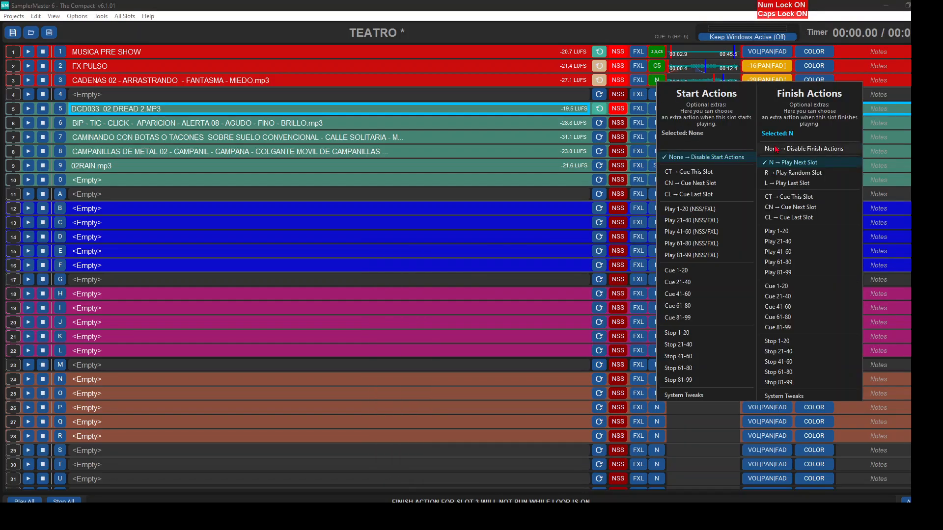
pyautogui.click(430, 328)
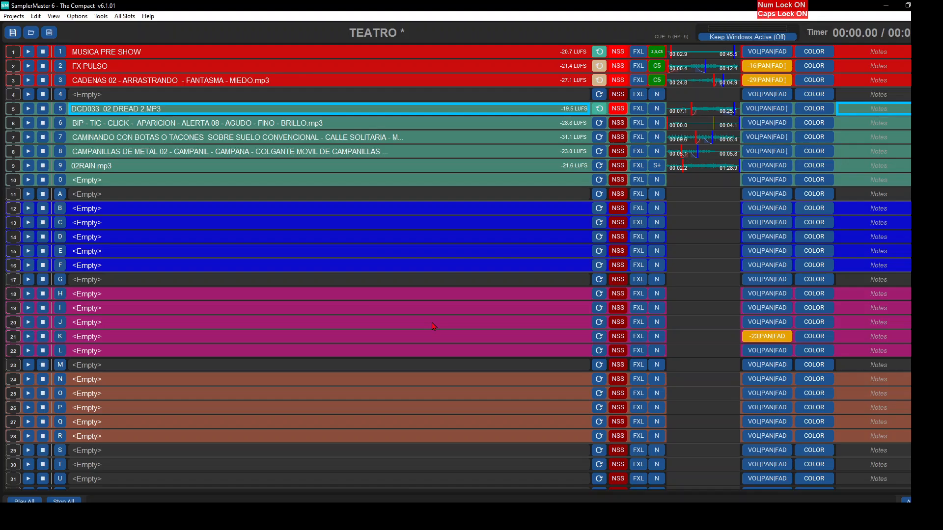
pyautogui.press('1')
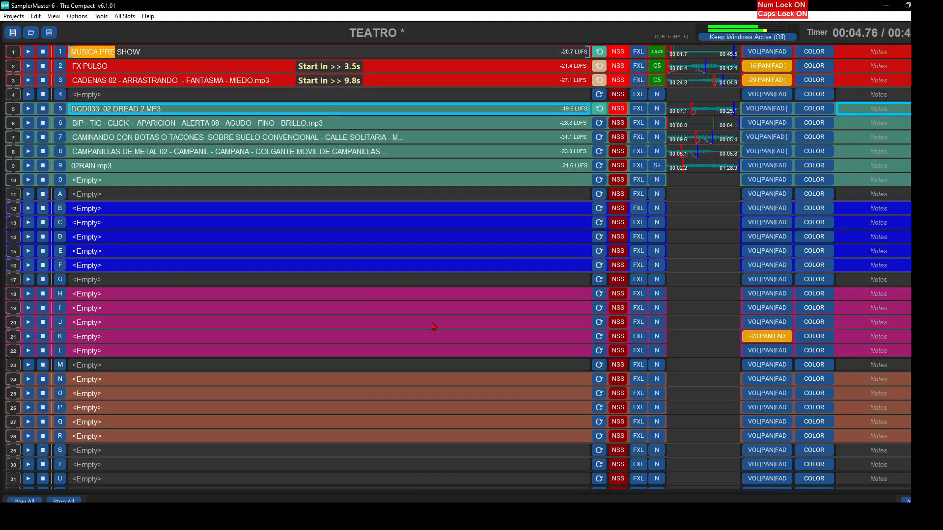
pyautogui.press('Escape')
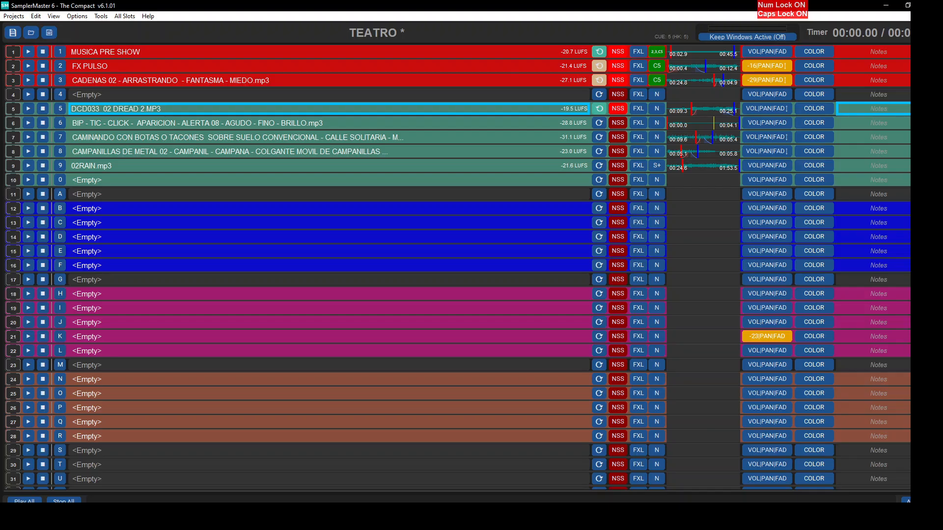
# - Examine the output devices available in slot 5's volume, pan and fade settings
pyautogui.click(767, 108)
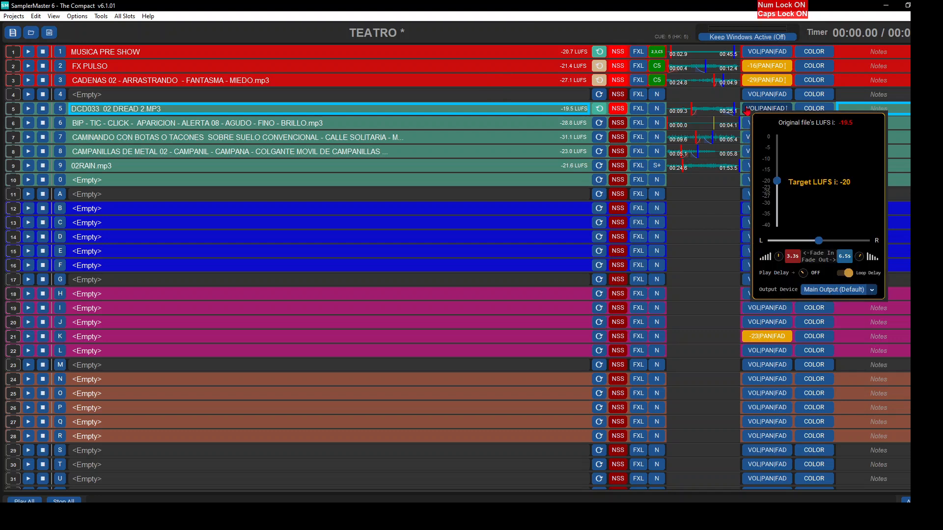
pyautogui.click(833, 290)
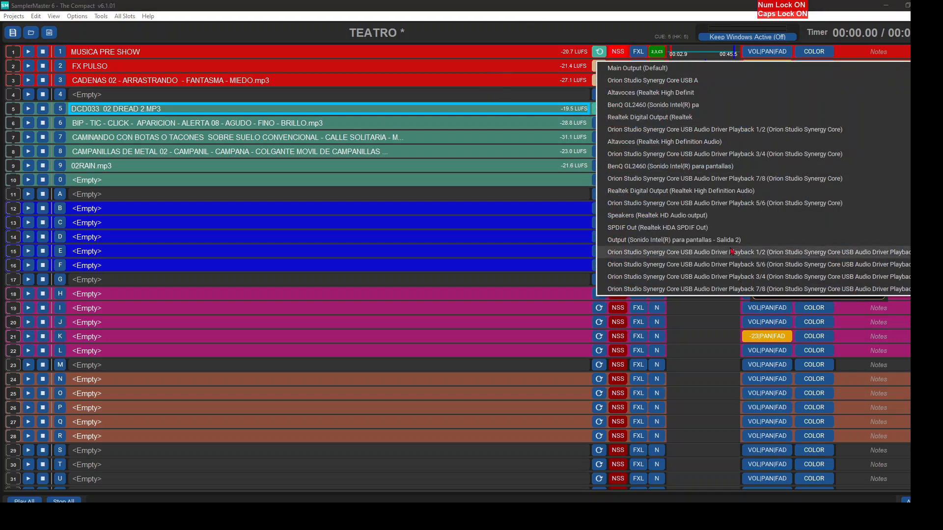
pyautogui.click(641, 147)
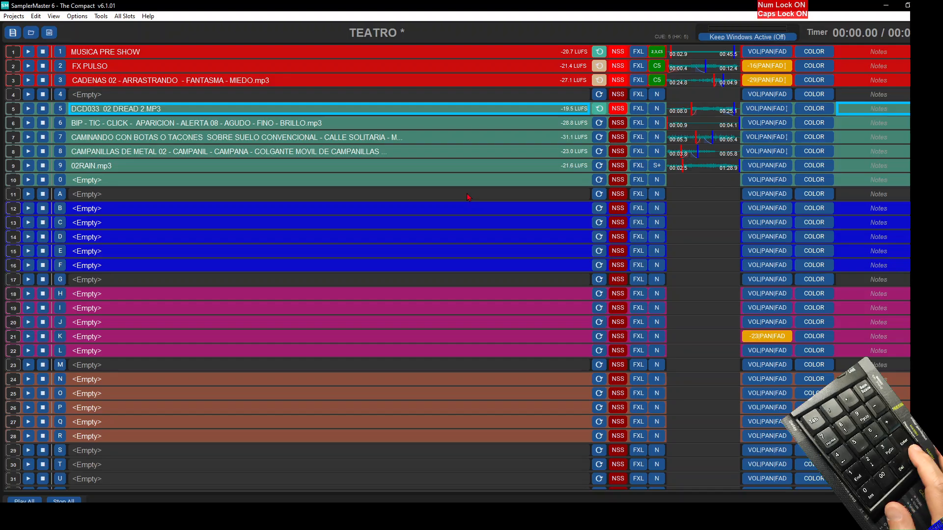
# - Test the sequence by playing cued slots 5 to 8 in order, triggering slots 8 and 9 directly, and stopping all playback
pyautogui.press('Return')
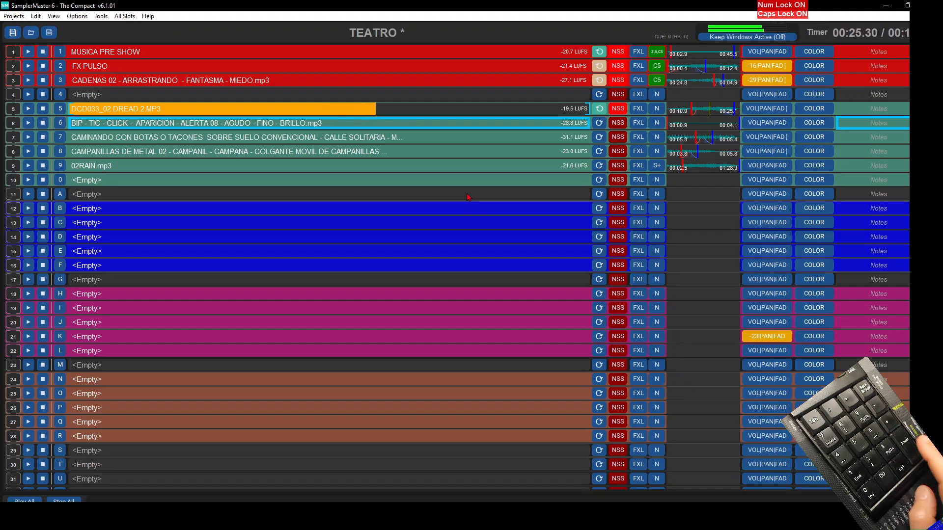
pyautogui.press('Return')
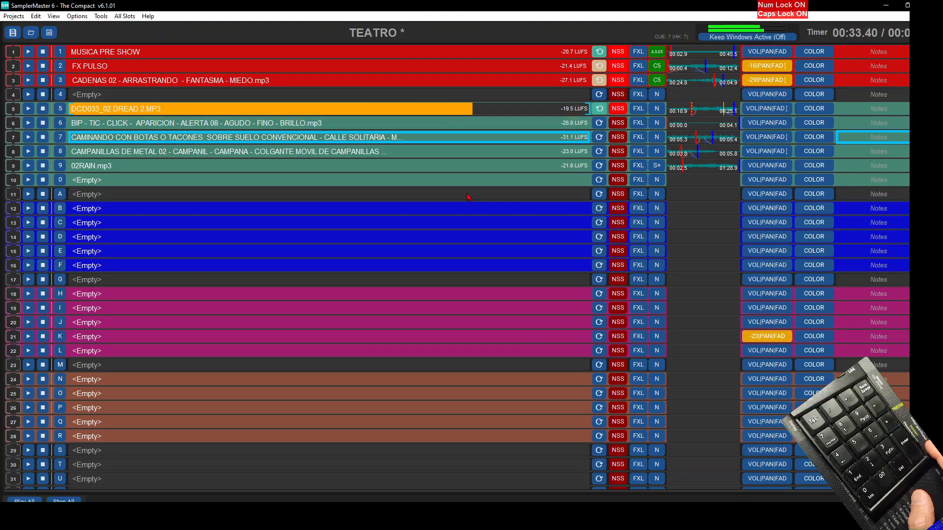
pyautogui.press('Return')
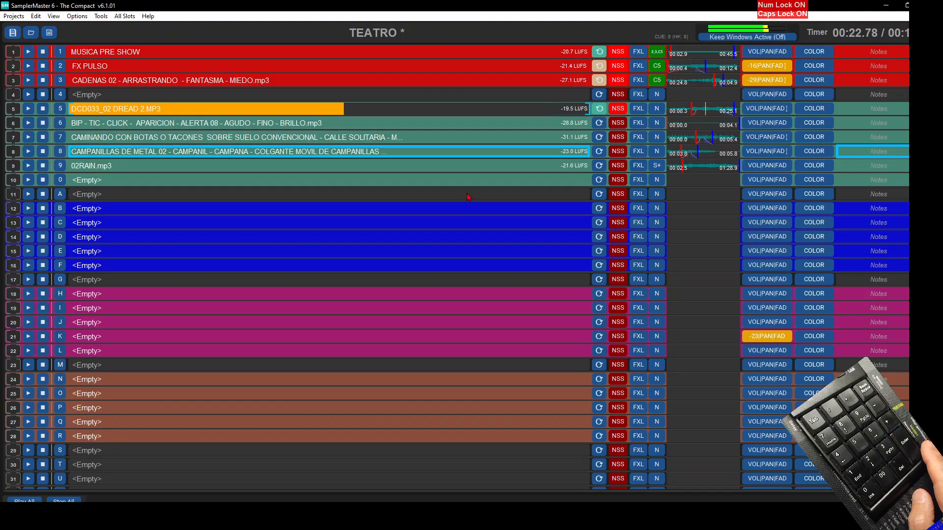
pyautogui.press('Return')
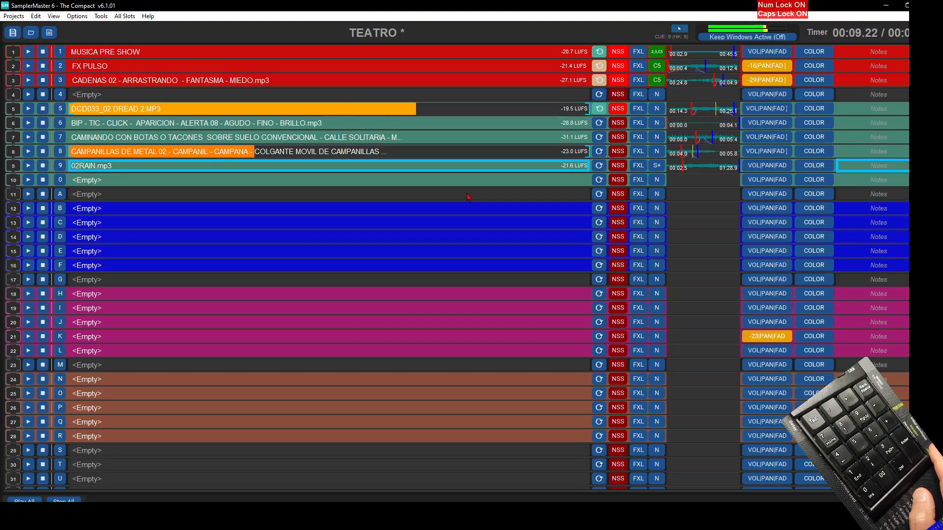
pyautogui.press('8')
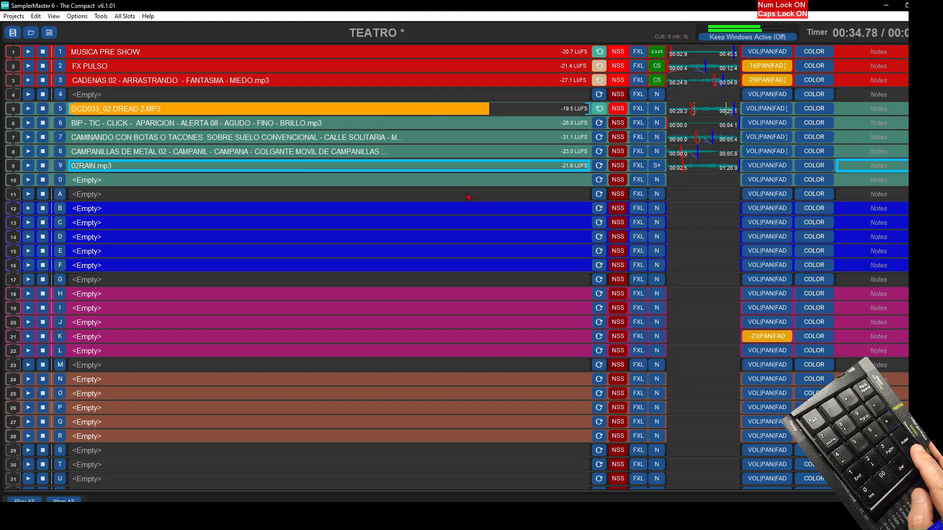
pyautogui.press('9')
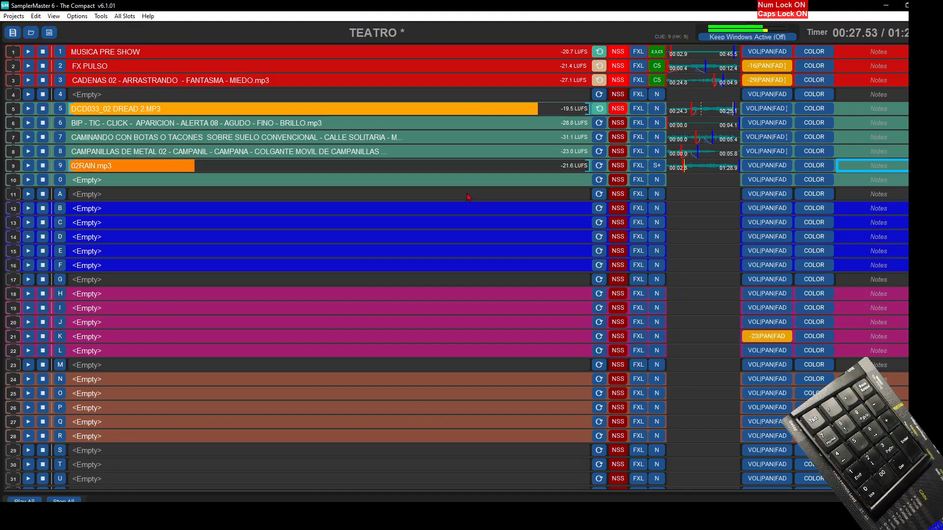
pyautogui.press('Escape')
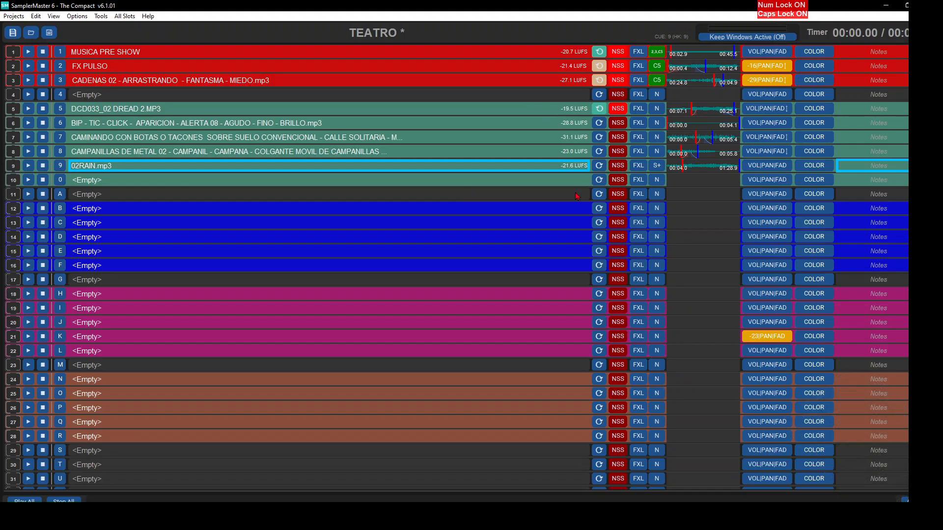
# - Set slot 9's target loudness to -12 LUFS
pyautogui.scroll(-10, 752, 167)
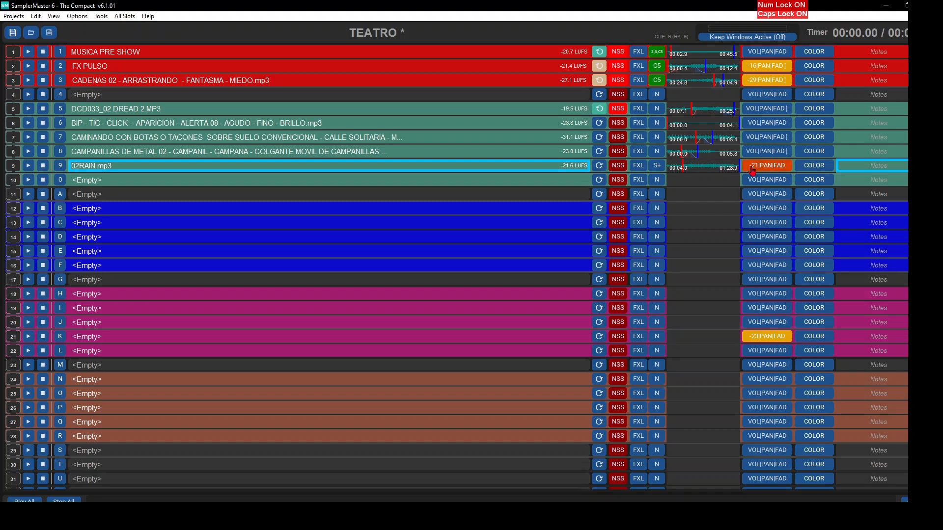
pyautogui.click(753, 167)
pyautogui.moveTo(784, 242); pyautogui.dragTo(784, 236)
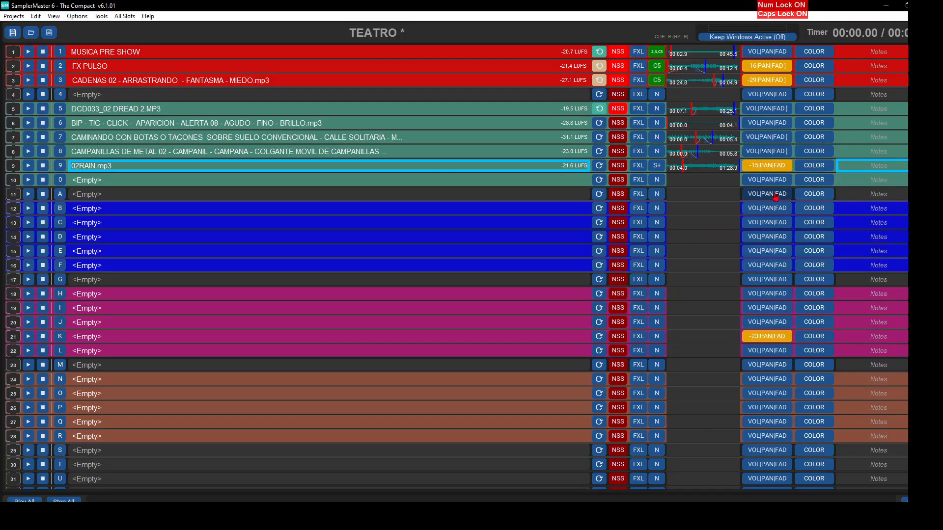
pyautogui.scroll(7, 753, 169)
# - Turn off the fade-out option for slot 5 in slot 9's stop start action
pyautogui.click(657, 166)
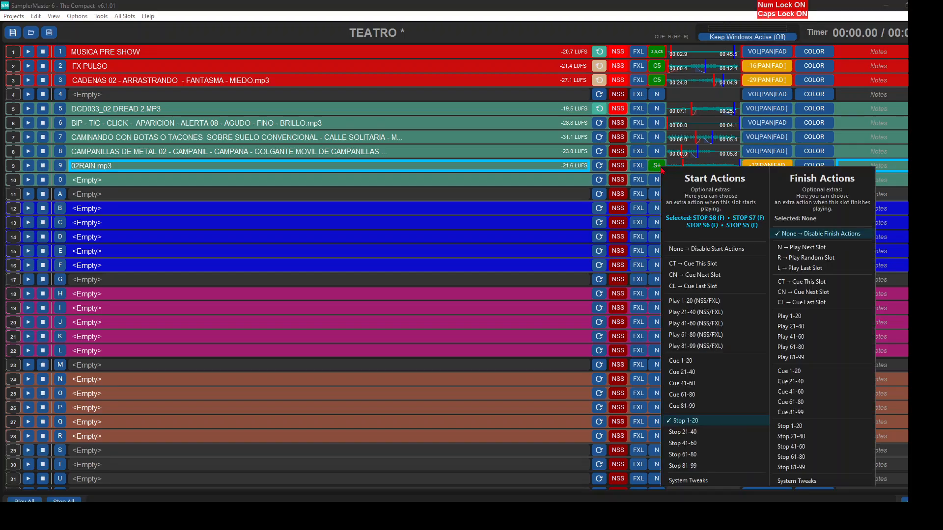
pyautogui.moveTo(687, 421)
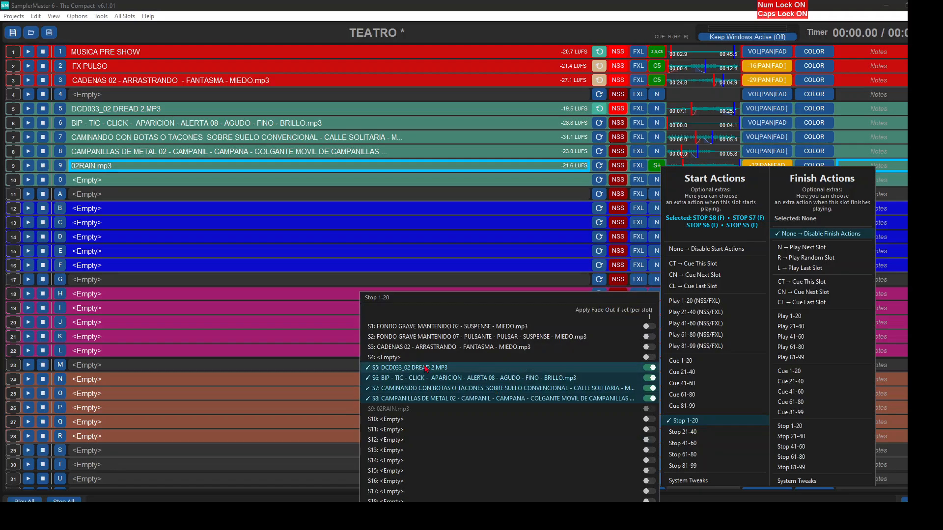
pyautogui.click(651, 368)
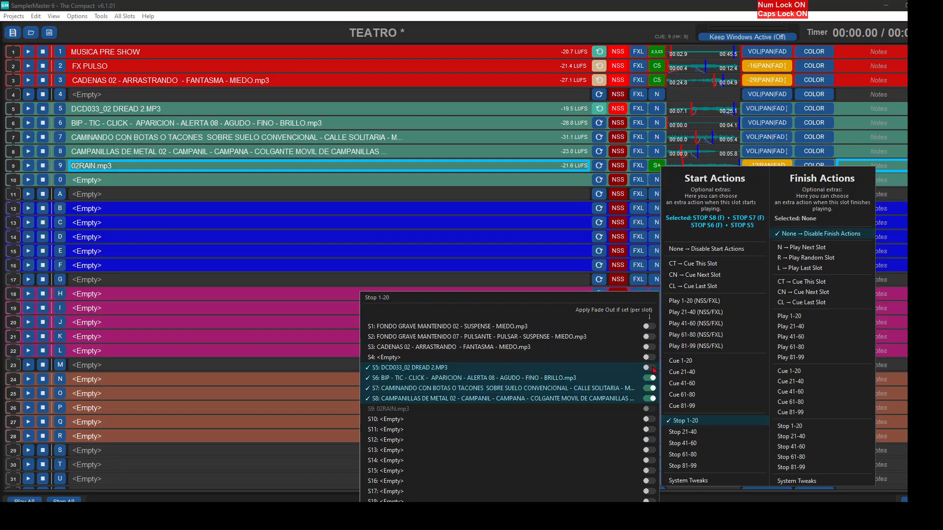
pyautogui.click(651, 371)
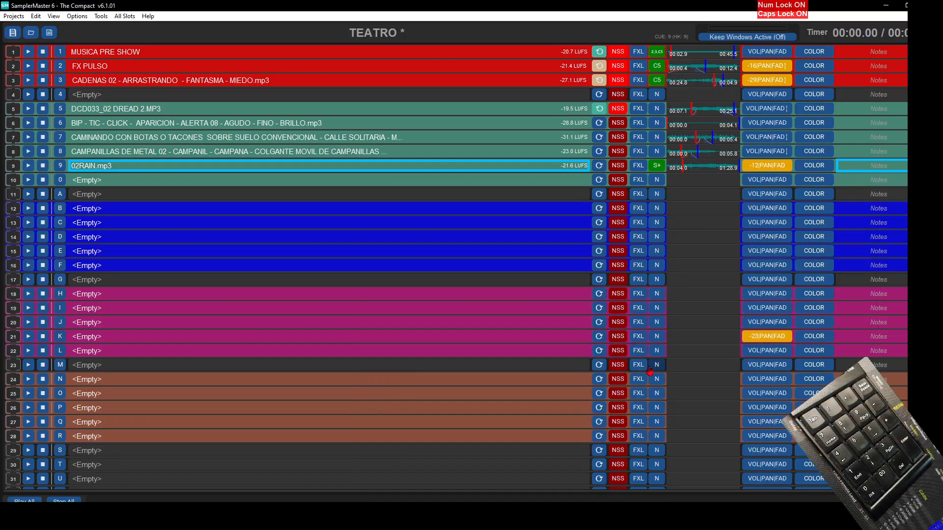
# - Test the stop action by playing slots 5 to 9 one after another
pyautogui.press('5')
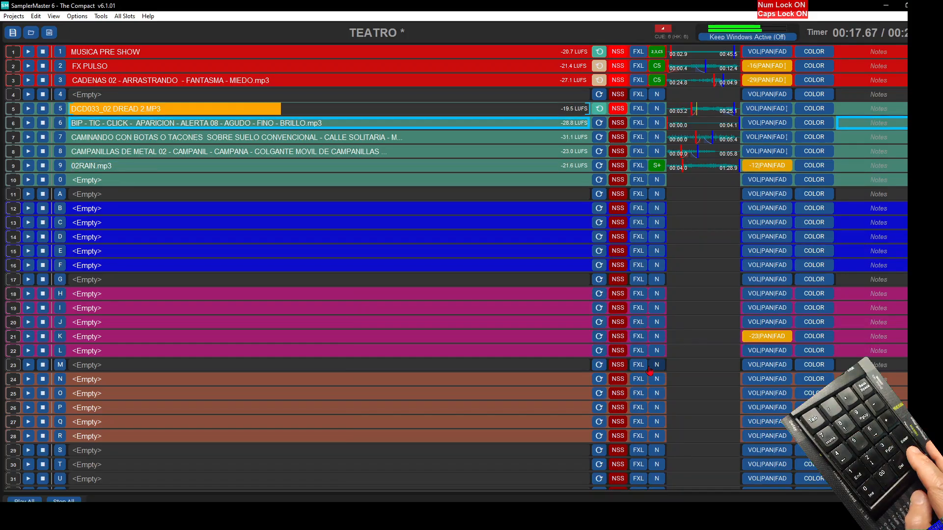
pyautogui.press('6')
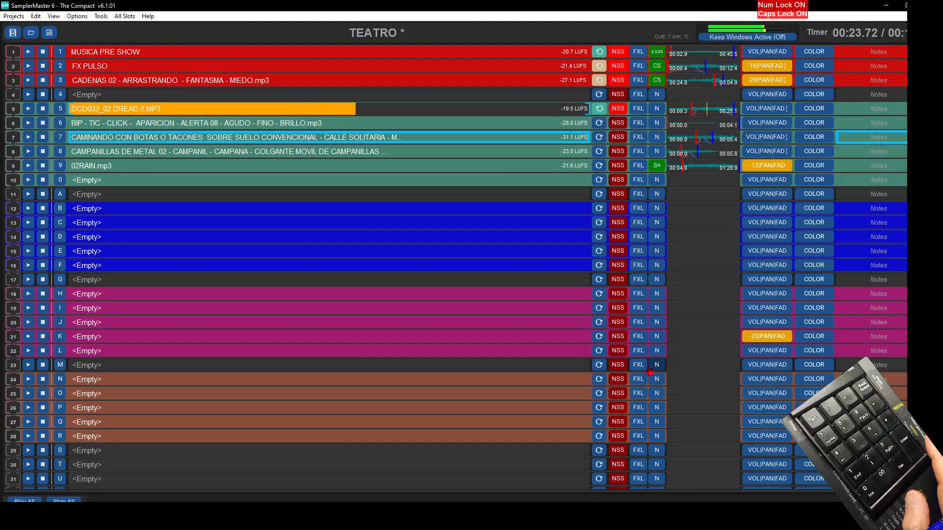
pyautogui.press('7')
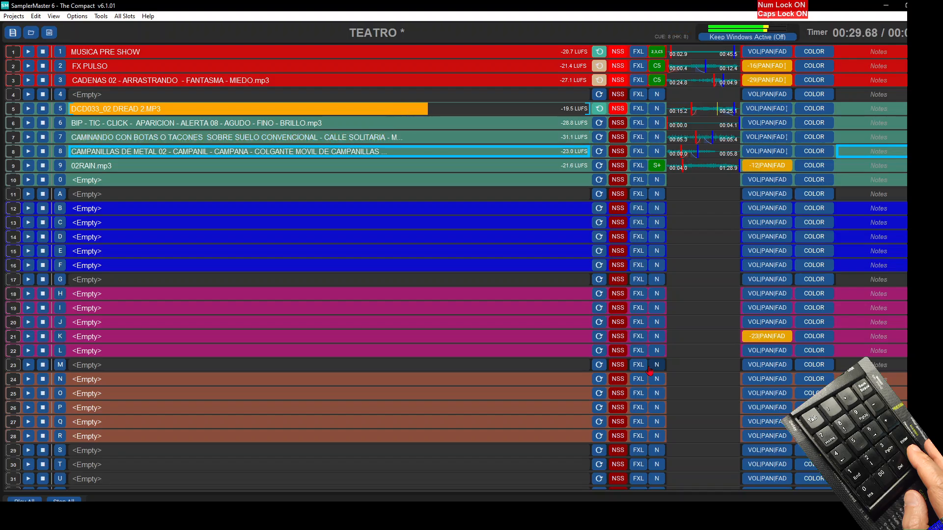
pyautogui.press('8')
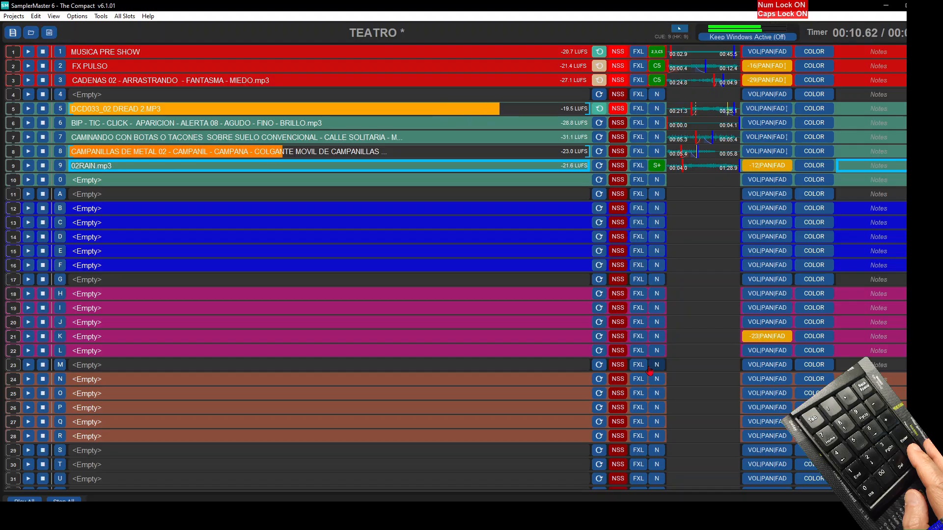
pyautogui.press('9')
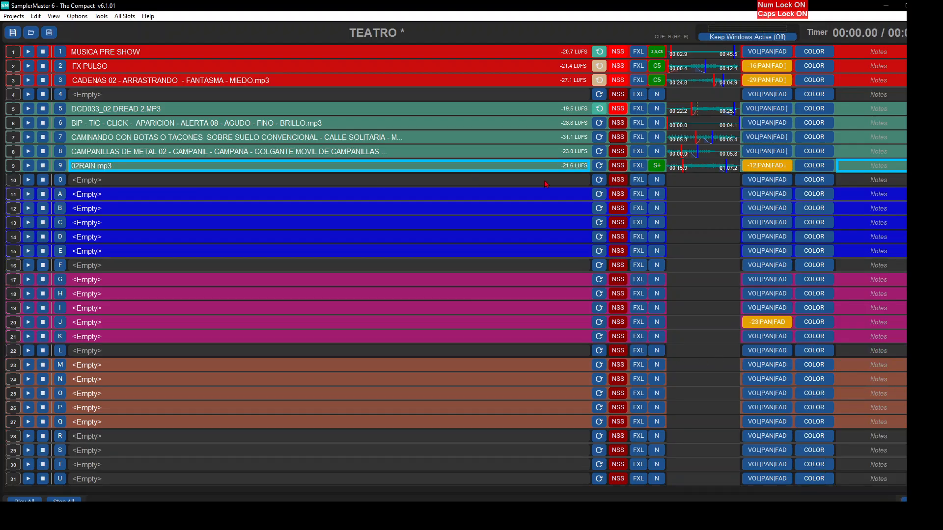
# - Add a start action to slot 9 that cues slot 11
pyautogui.click(656, 166)
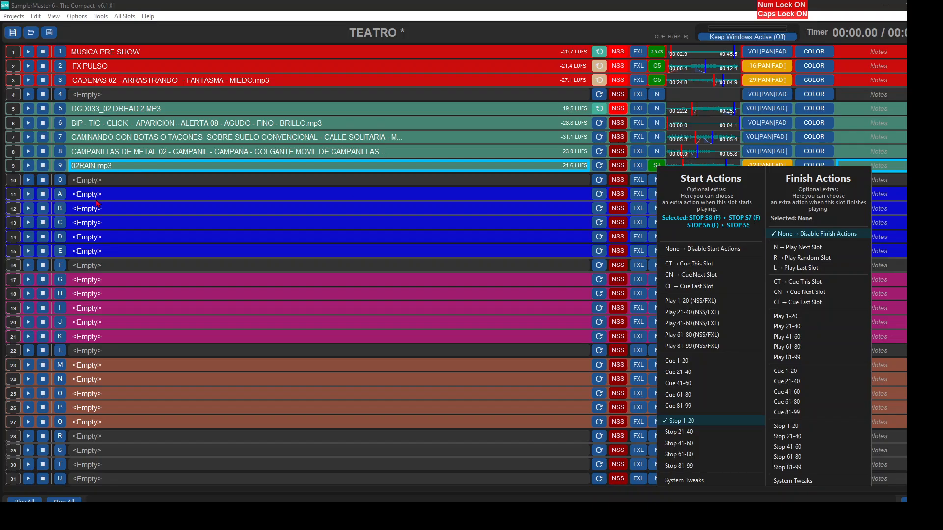
pyautogui.moveTo(682, 360)
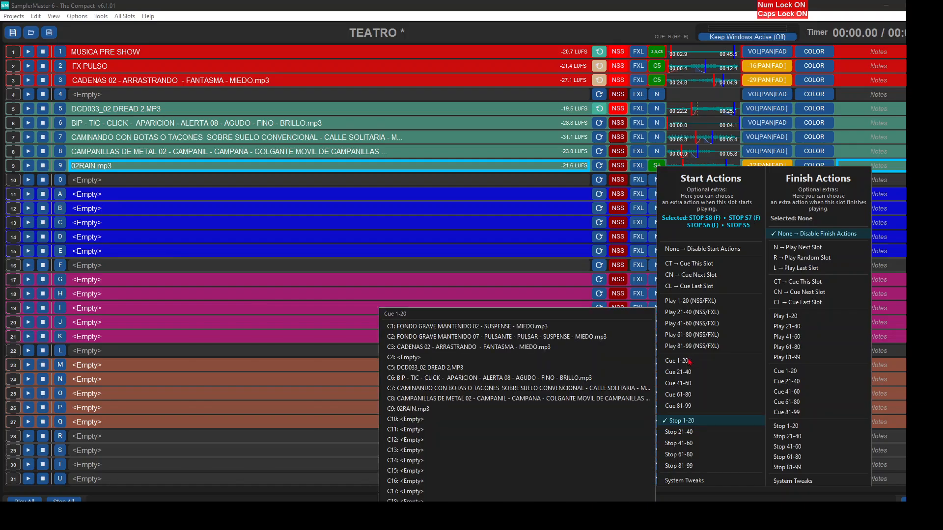
pyautogui.click(418, 436)
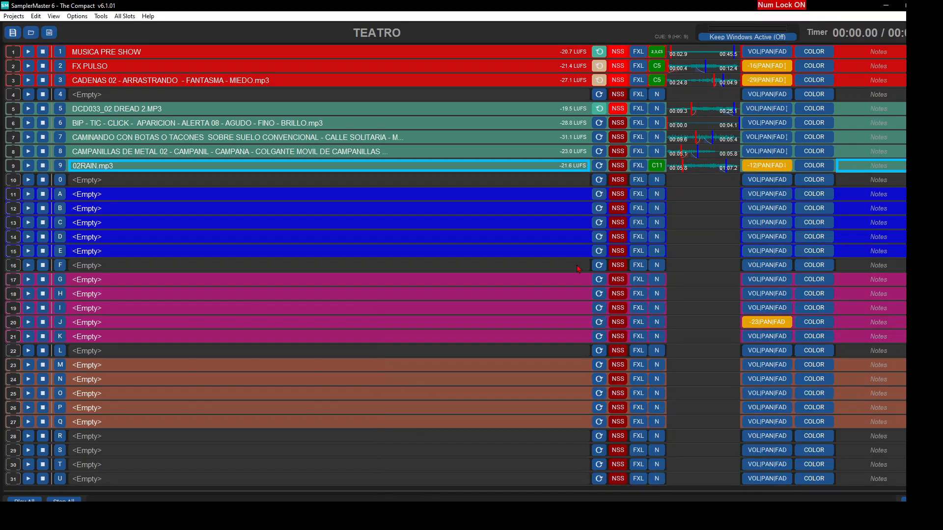
# - Find "COMPLEX" in the audio browser and load DCD092_05 ODD COMPLEX.MP3 into slot 11
pyautogui.press('capslock')
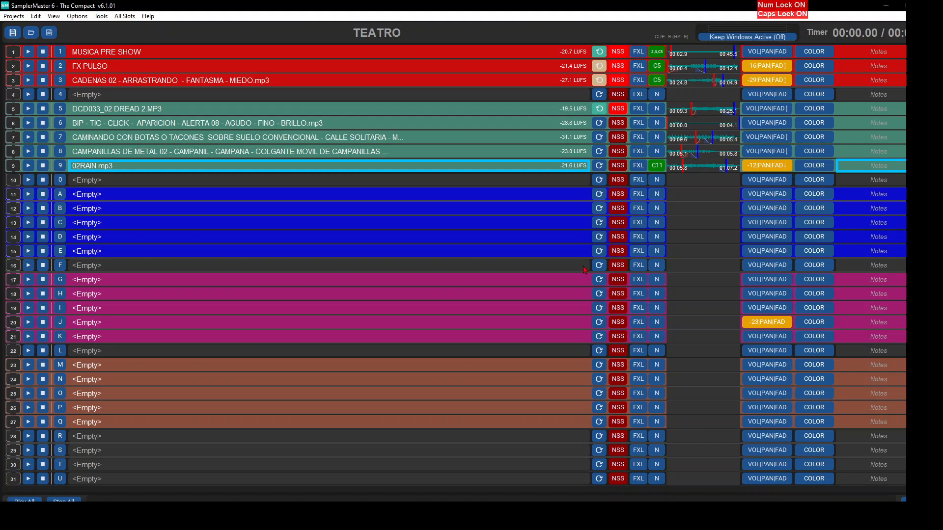
pyautogui.click(360, 198)
pyautogui.click(215, 200)
pyautogui.click(473, 118)
pyautogui.write('COMPLEX')
pyautogui.doubleClick(375, 153)
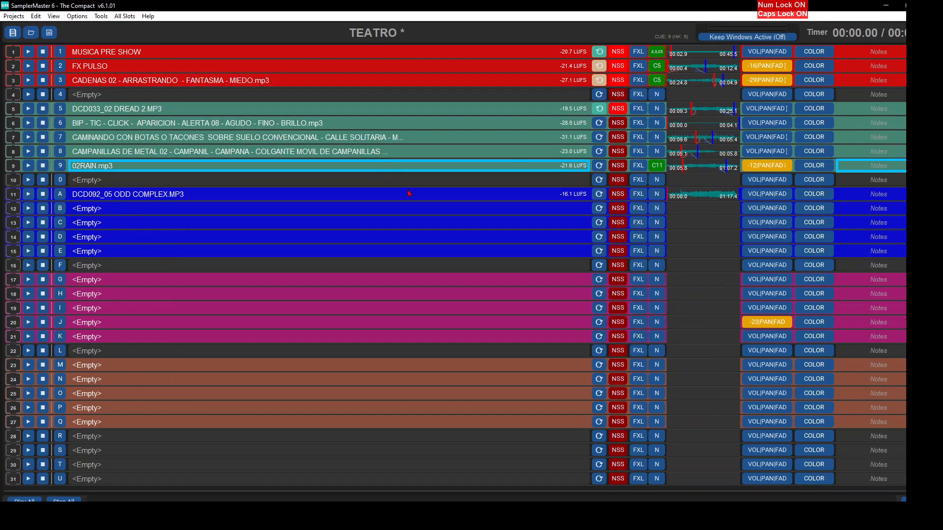
# - Audition slot 11's waveform and set its mark-in at 00:15:03, where the louder section begins
pyautogui.doubleClick(689, 197)
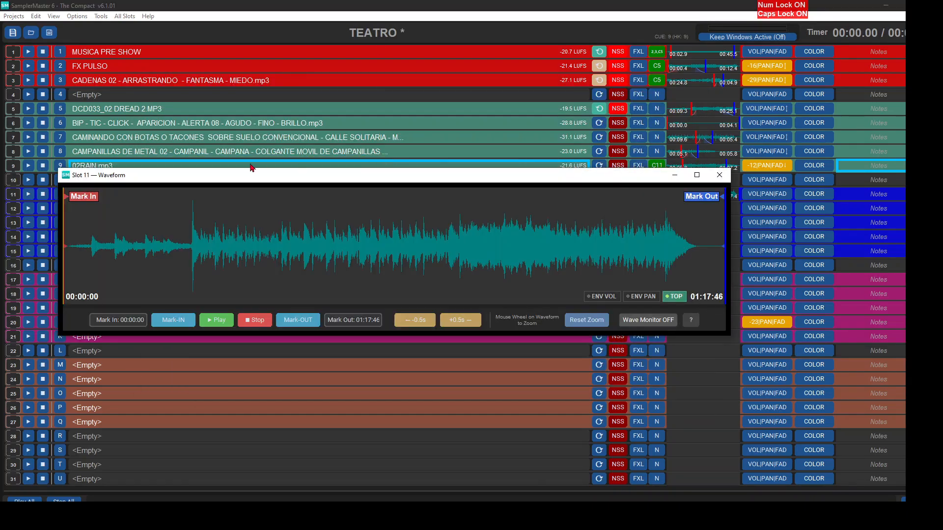
pyautogui.click(92, 268)
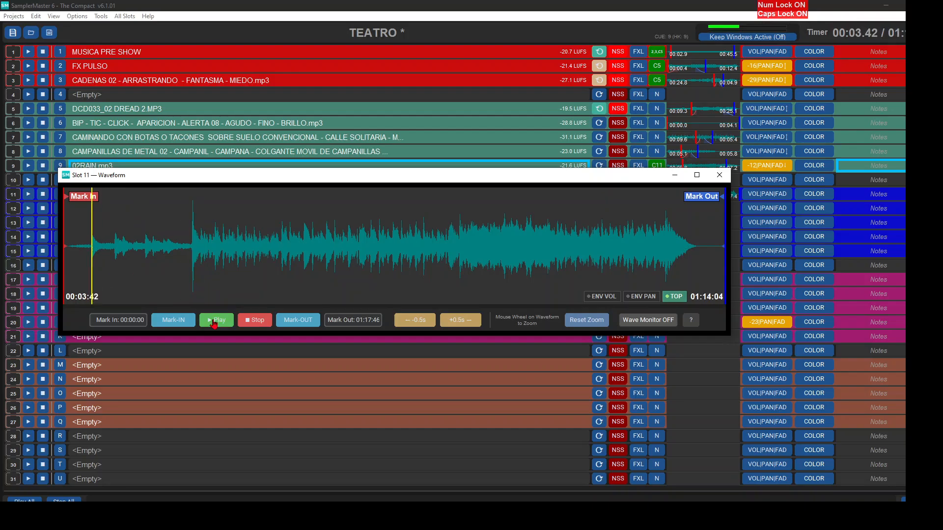
pyautogui.click(249, 320)
pyautogui.click(184, 255)
pyautogui.click(217, 324)
pyautogui.moveTo(108, 205); pyautogui.dragTo(213, 216)
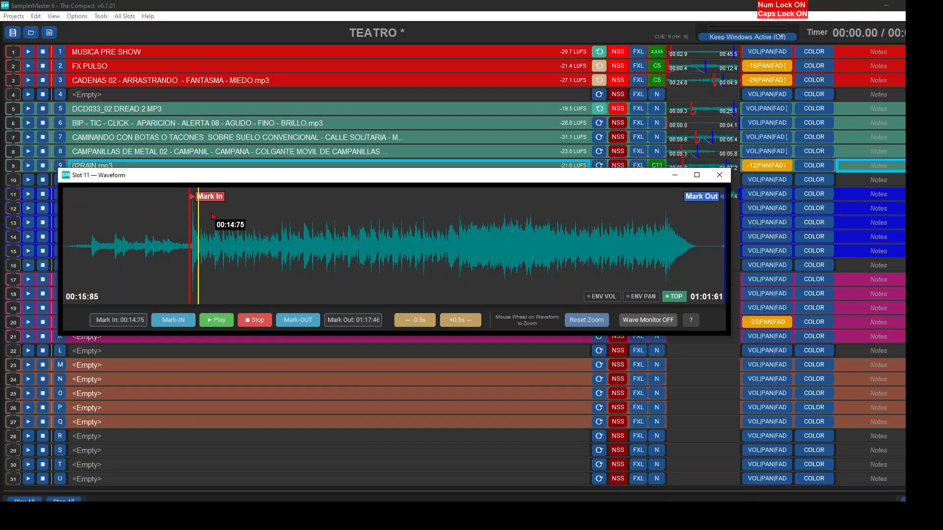
pyautogui.click(217, 320)
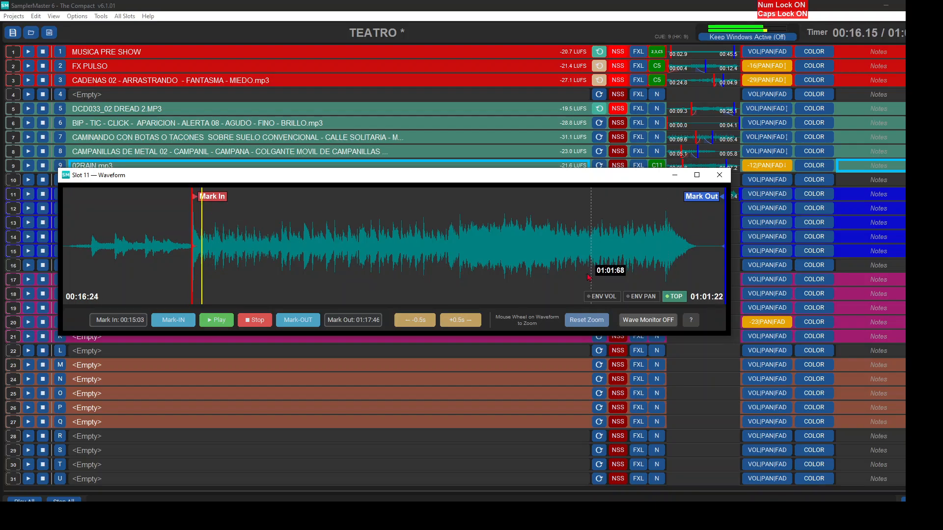
# - Set slot 11's mark-out at 01:10:63 and add short fades at the start and end of the marked range
pyautogui.click(254, 320)
pyautogui.moveTo(704, 192); pyautogui.dragTo(636, 238)
pyautogui.moveTo(195, 245); pyautogui.dragTo(229, 236)
pyautogui.click(719, 175)
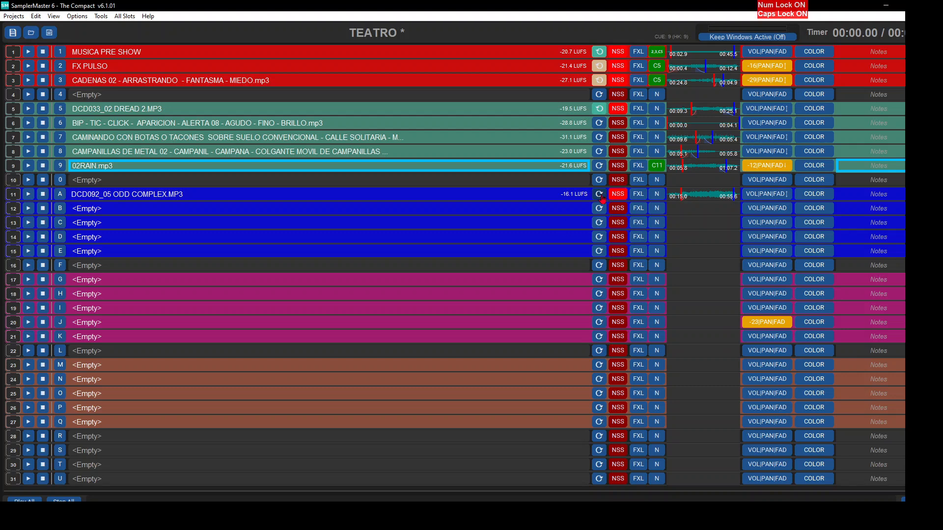
# - Enable Loop With Auto CrossFade on slot 11 and test it by playing across the loop point
pyautogui.click(600, 195)
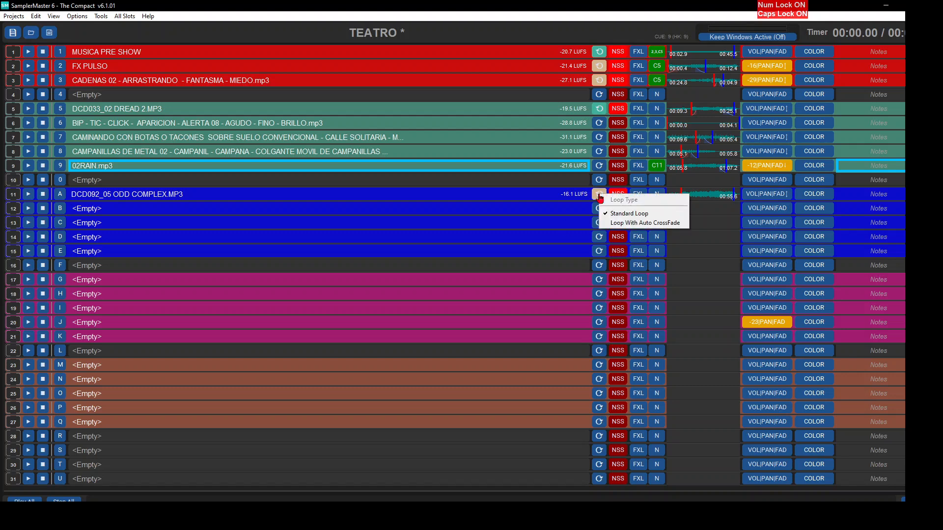
pyautogui.click(638, 222)
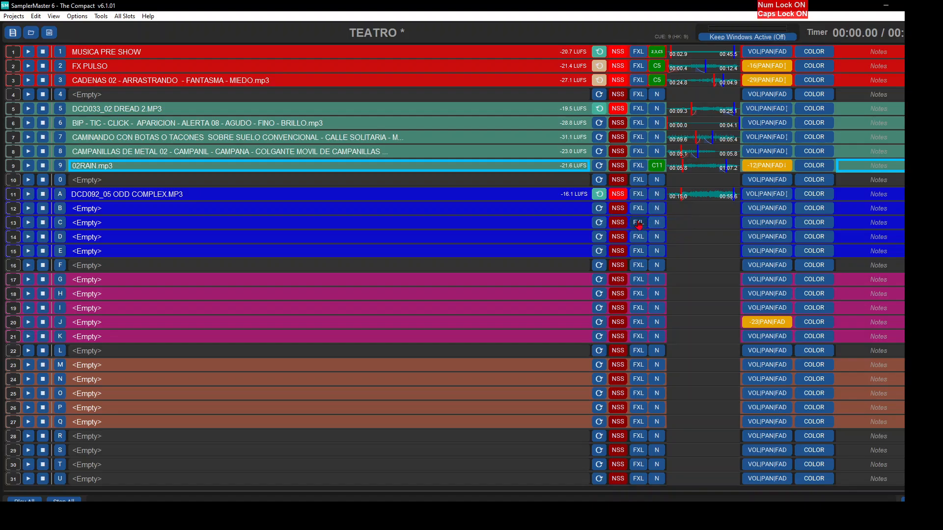
pyautogui.click(29, 195)
pyautogui.click(707, 196)
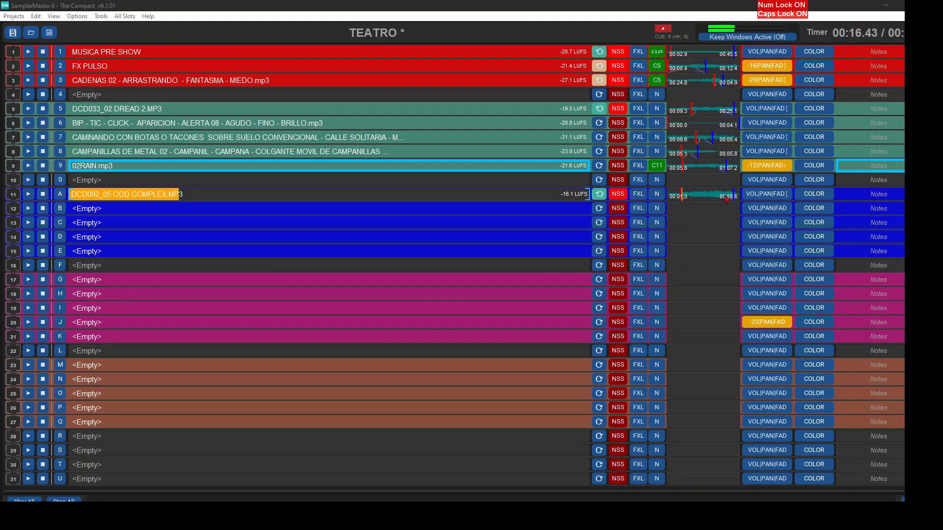
pyautogui.click(631, 247)
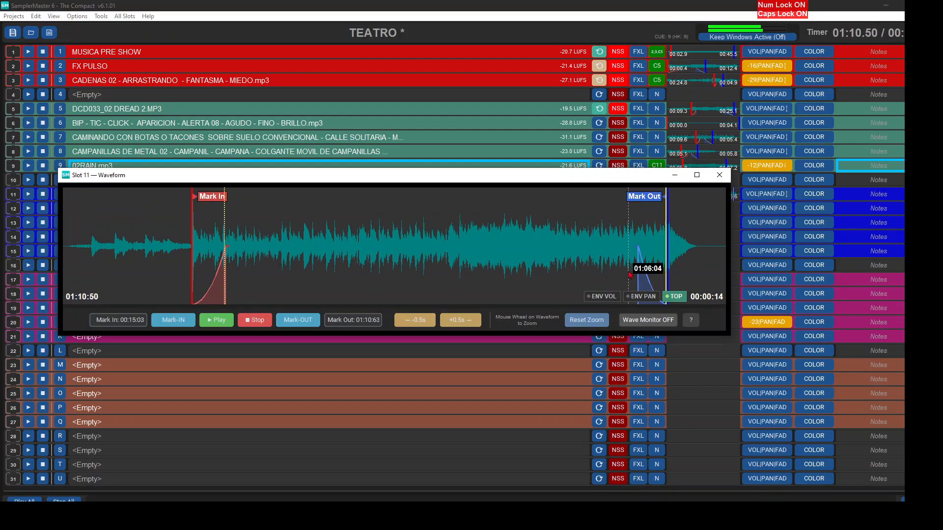
pyautogui.click(718, 175)
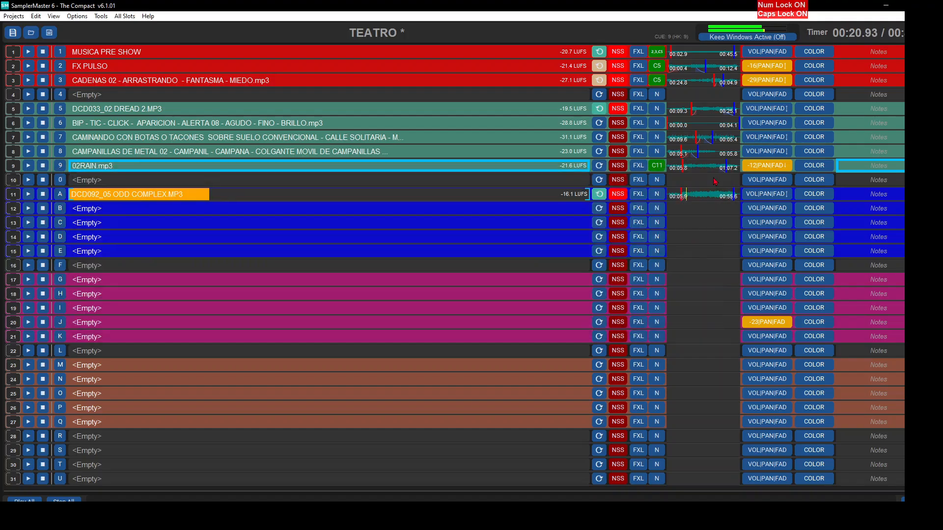
pyautogui.click(43, 195)
# - Search FX's for "PUERTA, CHIRRIDO", load PUERTA 09 - CHIRRIDO - CHIRRIANDO - CRUJIENDO.mp3 into slot 12, and play it
pyautogui.doubleClick(243, 212)
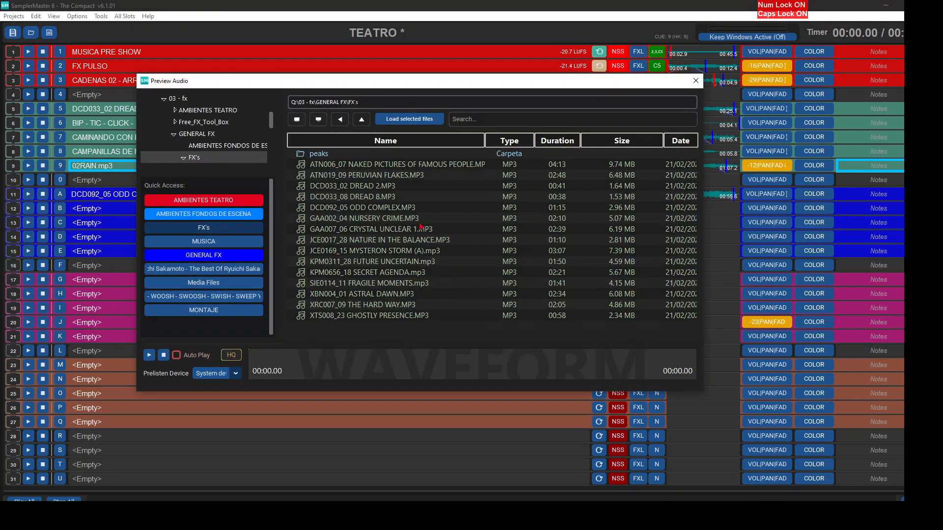
pyautogui.write('PUERTA, CHIRRIDO')
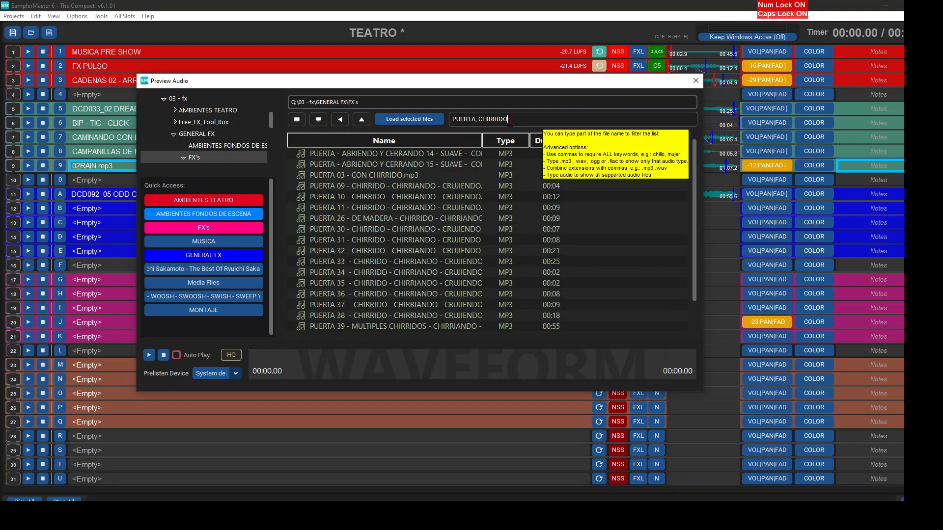
pyautogui.click(324, 186)
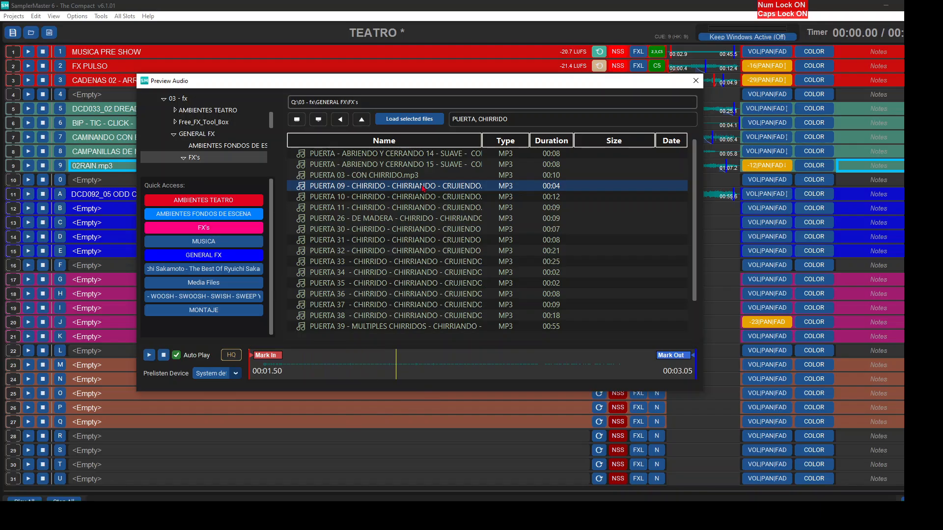
pyautogui.doubleClick(423, 188)
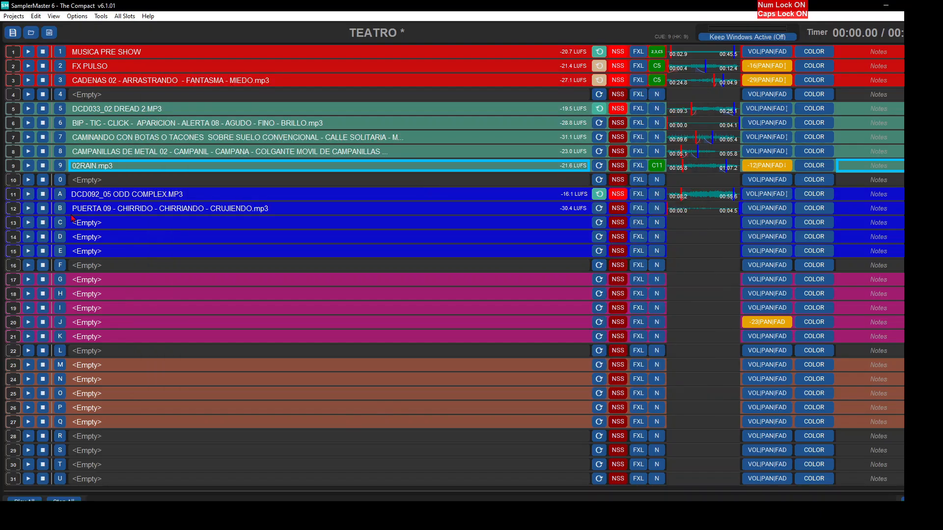
pyautogui.click(29, 210)
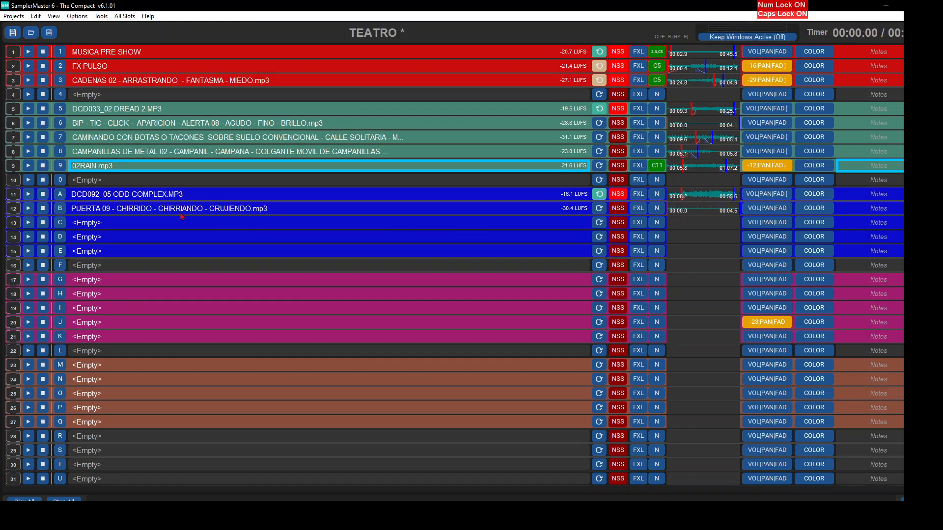
# - Search FX's for "MUJER RIENDOSE" and load MUJER RIENDOSE - RISA - MUJER RIENDOSE - GRACIOSA.mp3 into slot 13
pyautogui.doubleClick(187, 224)
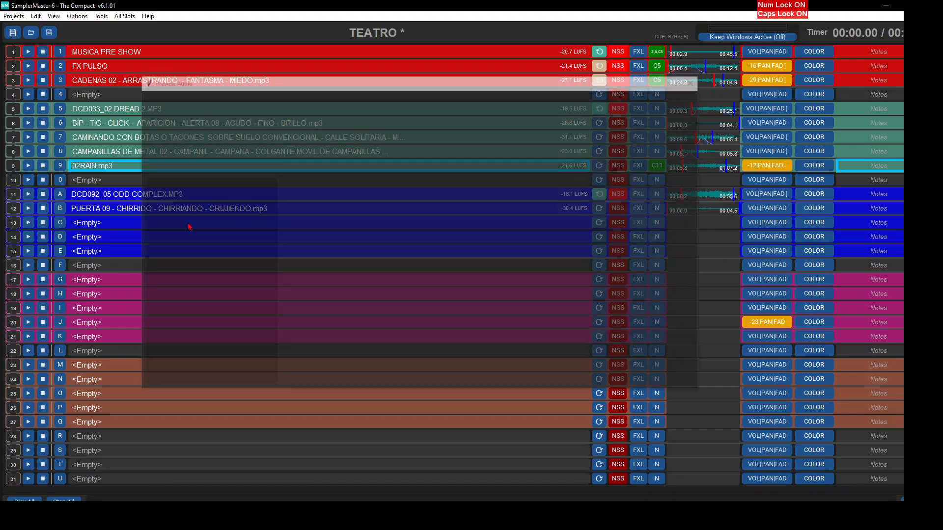
pyautogui.write('MUJER RIENDOSE')
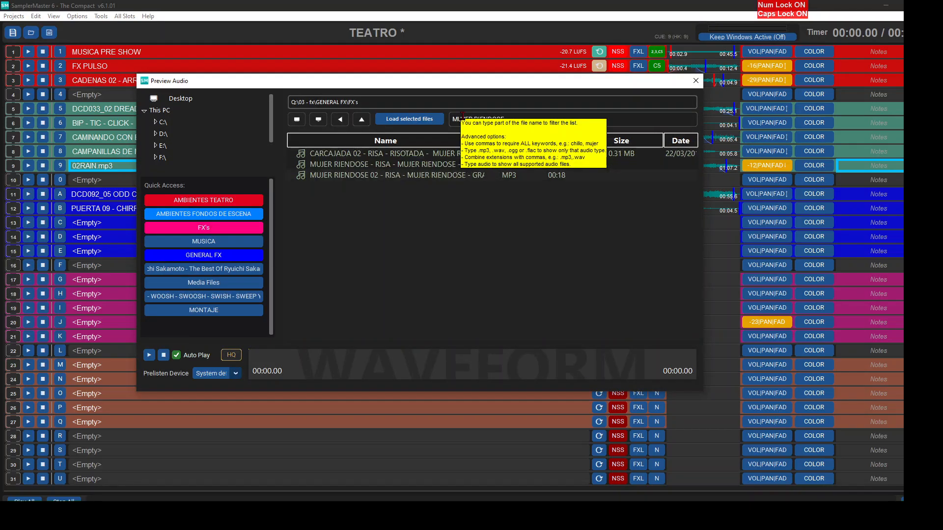
pyautogui.click(403, 157)
pyautogui.click(403, 165)
pyautogui.doubleClick(404, 167)
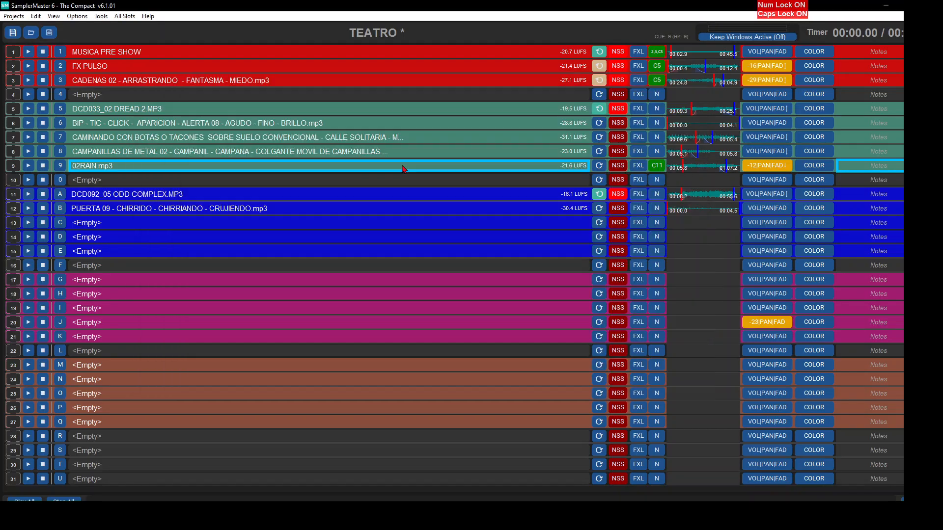
# - Trim slot 13 to the second laugh, with the mark-in at 00:06:33 and the mark-out just after that laugh
pyautogui.moveTo(73, 188); pyautogui.dragTo(291, 231)
pyautogui.click(216, 319)
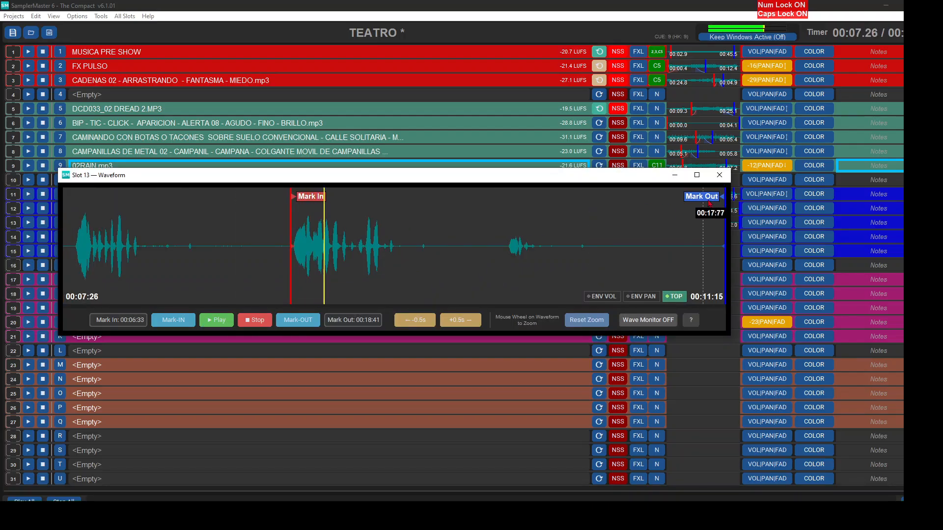
pyautogui.moveTo(716, 197)
pyautogui.mouseDown()
pyautogui.moveTo(627, 287)
pyautogui.moveTo(464, 292)
pyautogui.moveTo(438, 236)
pyautogui.moveTo(442, 254)
pyautogui.mouseUp()
pyautogui.press('Escape')
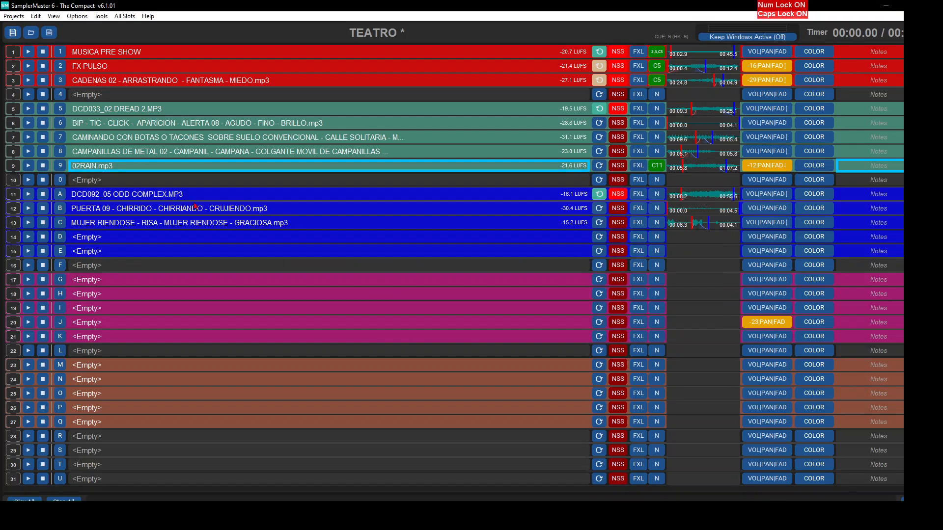
# - Search FX's for "GOLPE, METAL" and load GOLPE A ALGO METALICO - ACCIDENTE DE COCHE - EXPLOSION.mp3 into slot 14
pyautogui.doubleClick(176, 239)
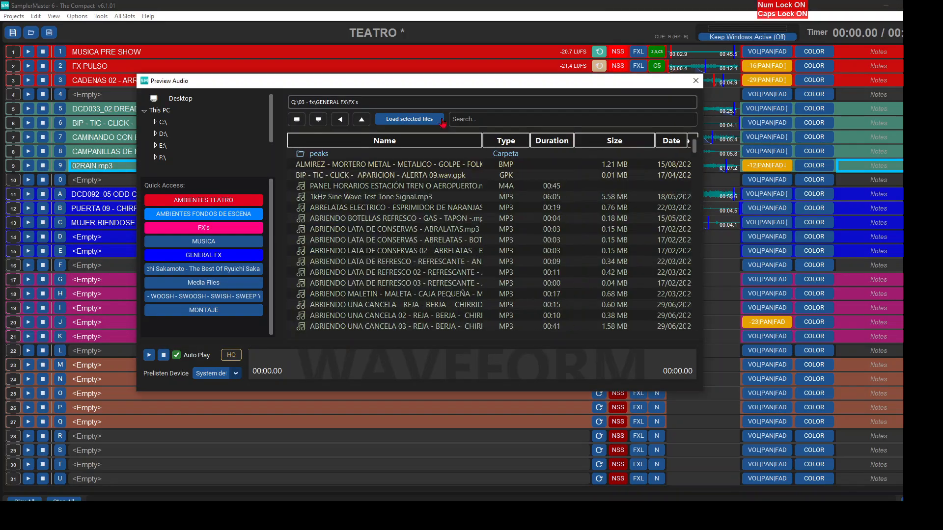
pyautogui.write('GOLPE, METAL')
pyautogui.click(341, 273)
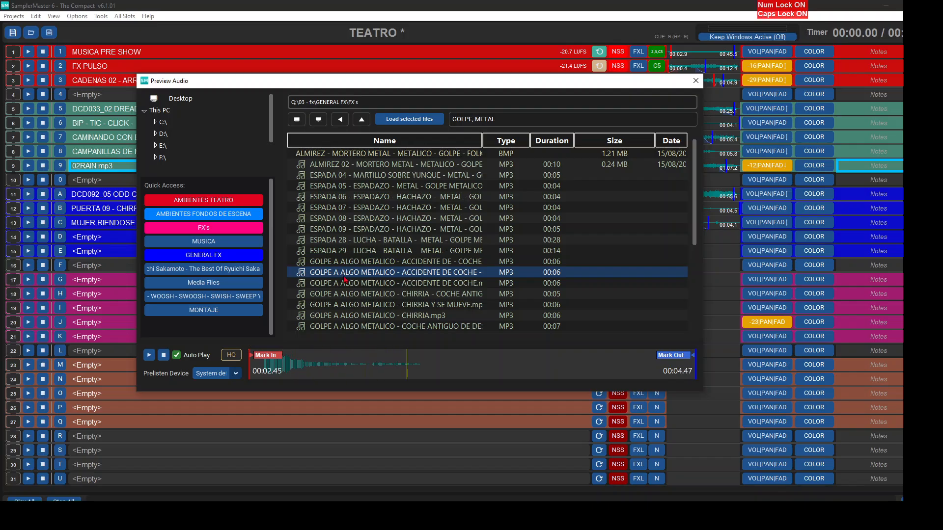
pyautogui.doubleClick(345, 277)
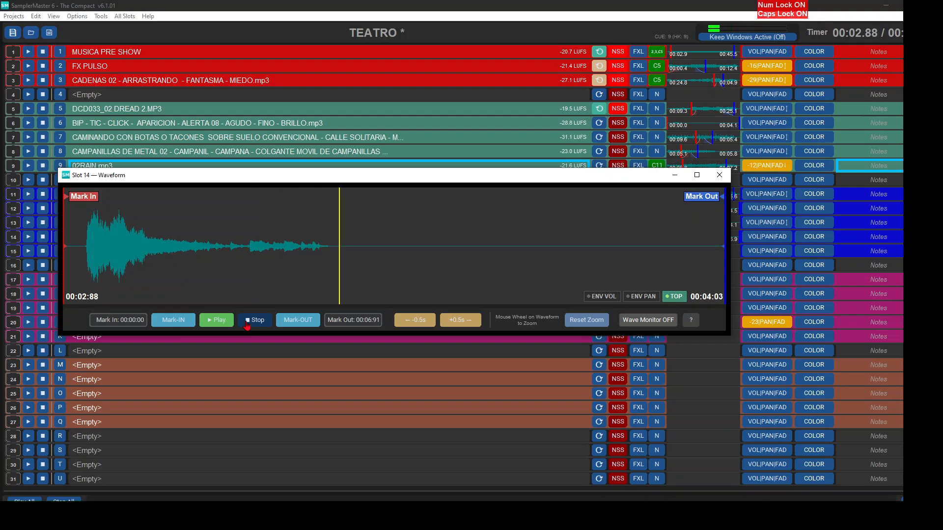
# - Trim the silence around the hit in slot 14 and add a fade-out over the tail before the mark-out
pyautogui.click(246, 322)
pyautogui.moveTo(723, 206); pyautogui.dragTo(330, 211)
pyautogui.moveTo(330, 247); pyautogui.dragTo(252, 248)
pyautogui.click(719, 175)
# - Search FX's for "GRITO, DOLOR", preview the screams, and load GRITO DE DOLOR 03 - CHILLO - TORTURA - QUEJA.mp3 into slot 15
pyautogui.click(158, 252)
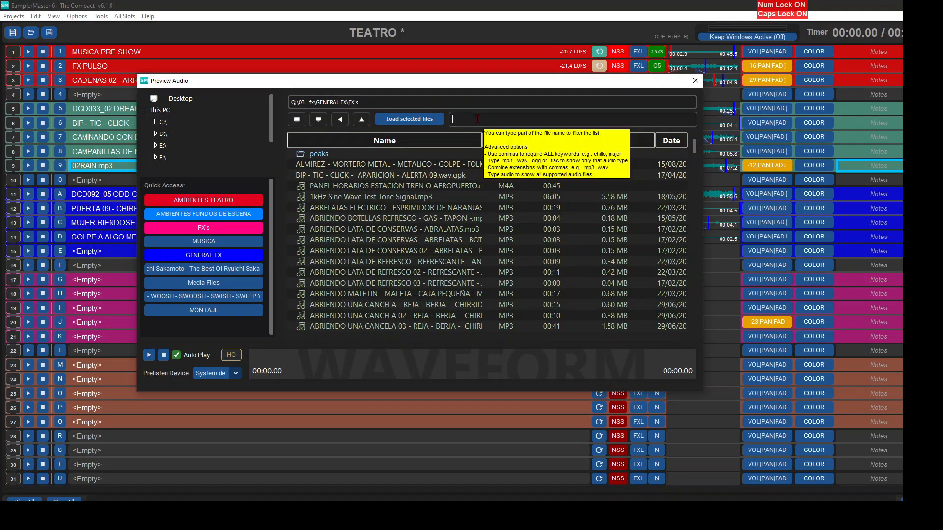
pyautogui.write('GRITO, DOLOR')
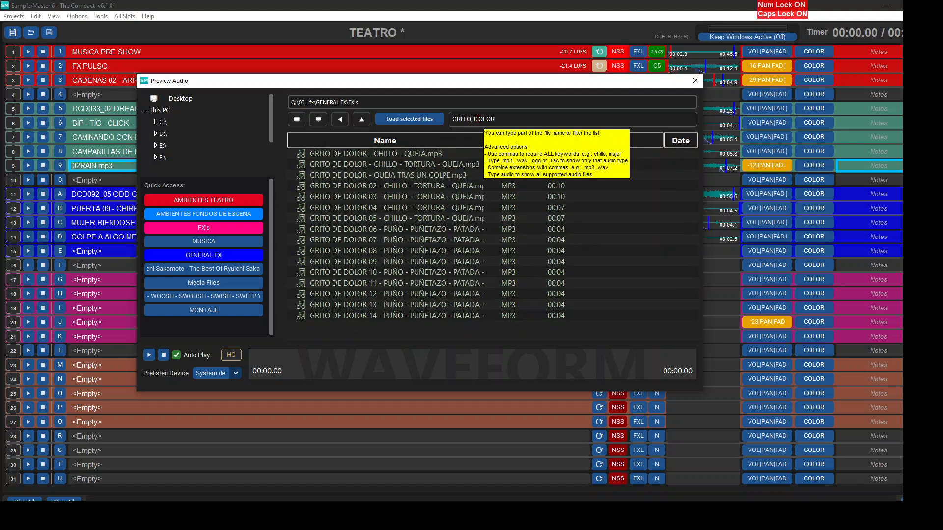
pyautogui.click(393, 186)
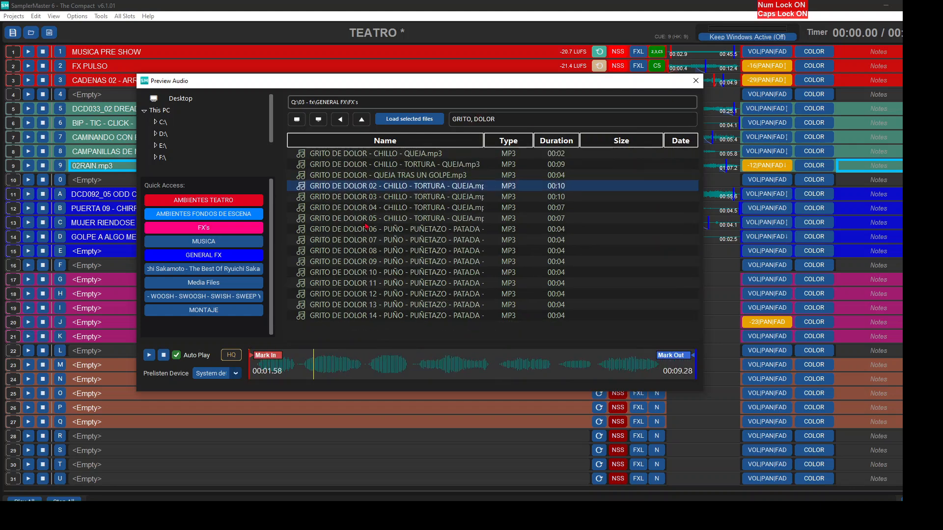
pyautogui.click(378, 197)
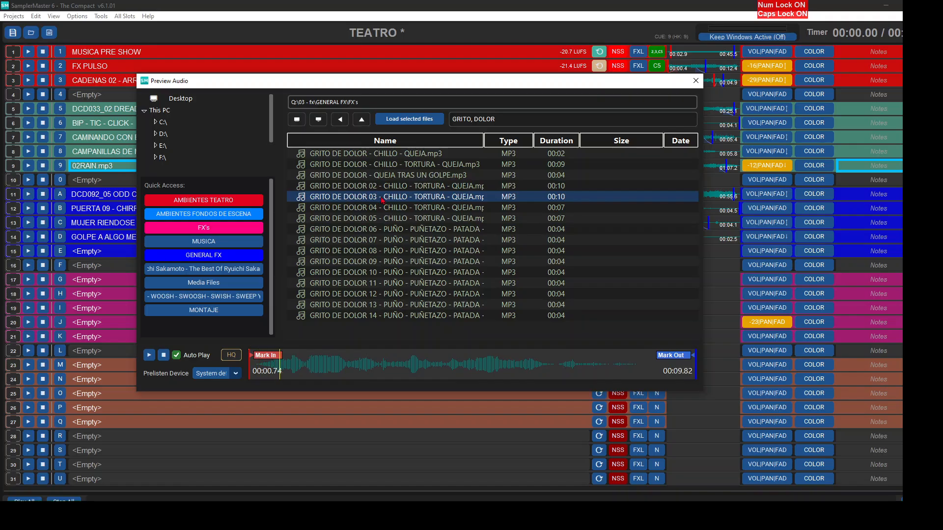
pyautogui.doubleClick(383, 197)
# - Trim slot 15 from 00:00:21 to 00:04:75, with a short fade-in and a long fade-out, and check it by playing
pyautogui.doubleClick(83, 250)
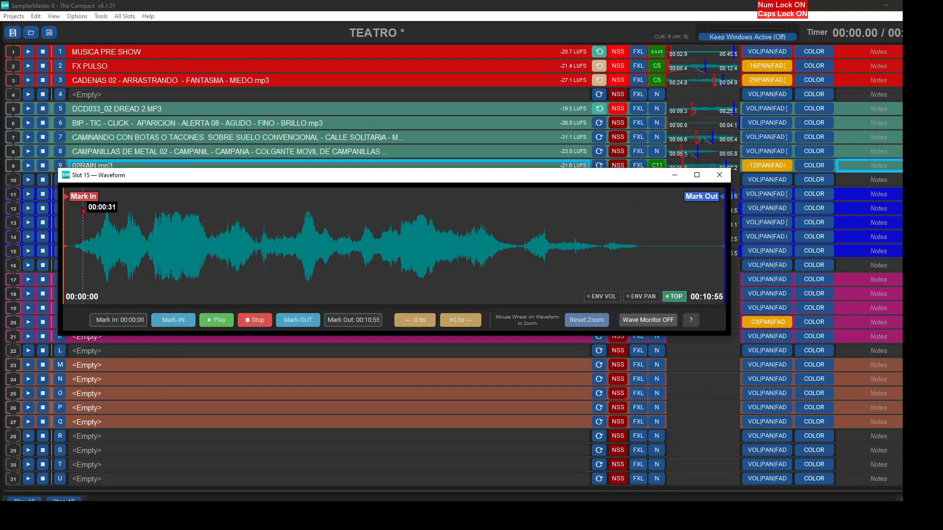
pyautogui.moveTo(83, 245); pyautogui.dragTo(106, 249)
pyautogui.press('space')
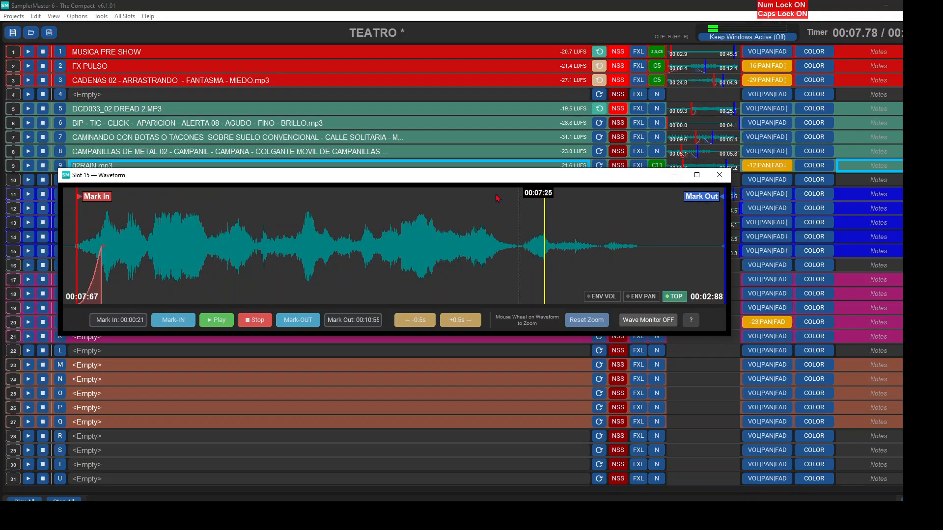
pyautogui.moveTo(726, 204)
pyautogui.mouseDown()
pyautogui.moveTo(543, 236)
pyautogui.moveTo(361, 251)
pyautogui.moveTo(193, 246)
pyautogui.mouseUp()
pyautogui.click(216, 320)
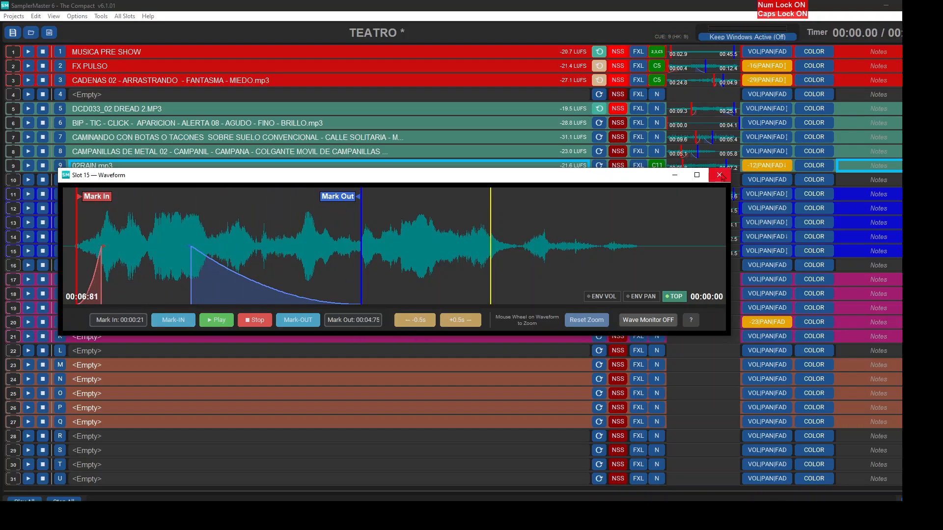
pyautogui.click(719, 175)
# - Insert an empty slot at 16 and load Mega_Cavernous_Hit_h_MX172_6908.mp3 into it, searching the woosh and sweep folder for "CAVER"
pyautogui.rightClick(31, 265)
pyautogui.click(30, 265)
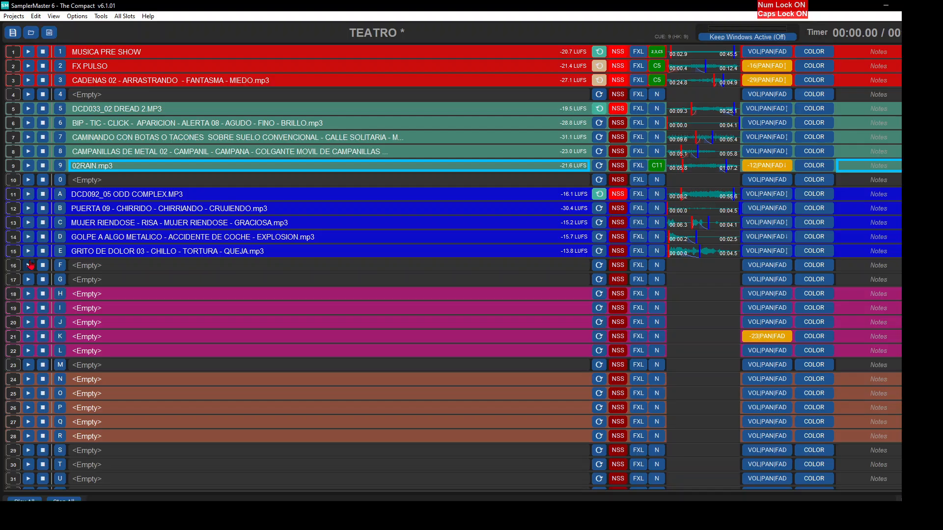
pyautogui.doubleClick(104, 271)
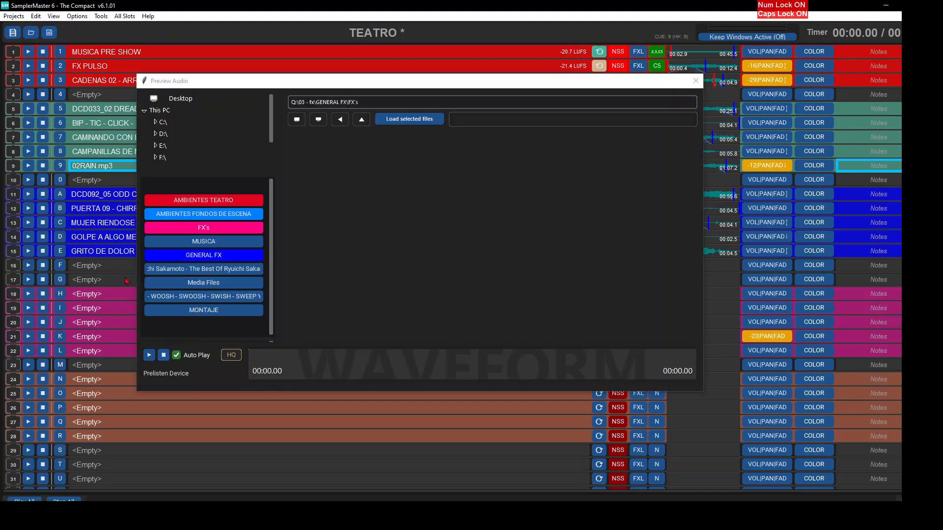
pyautogui.click(240, 298)
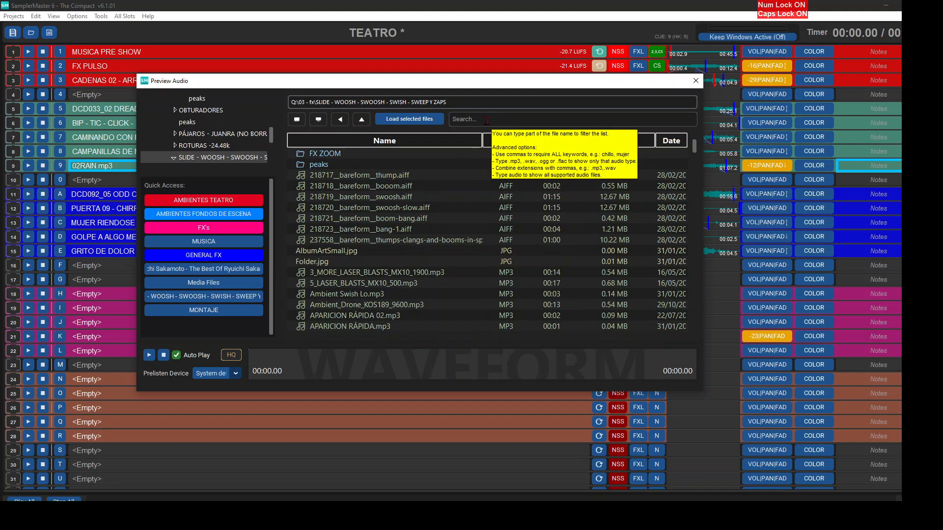
pyautogui.write('CAVER')
pyautogui.click(430, 231)
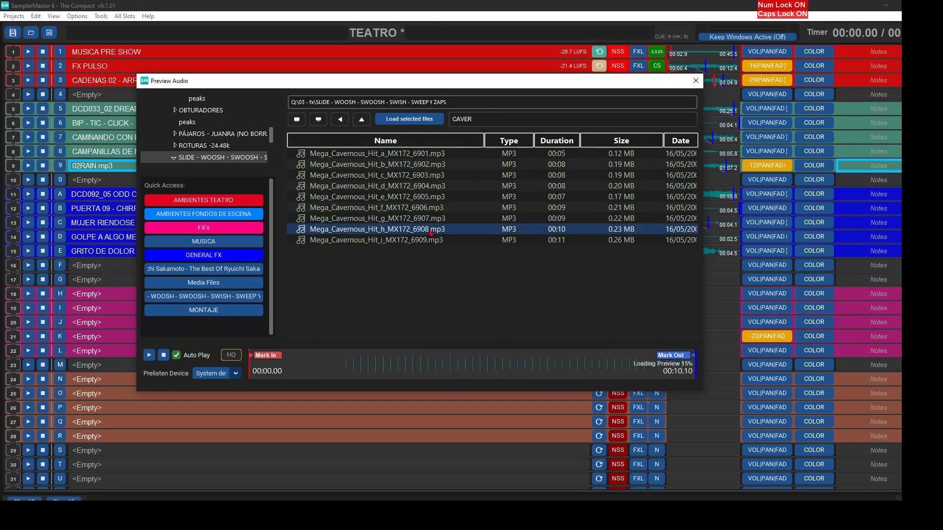
pyautogui.doubleClick(431, 231)
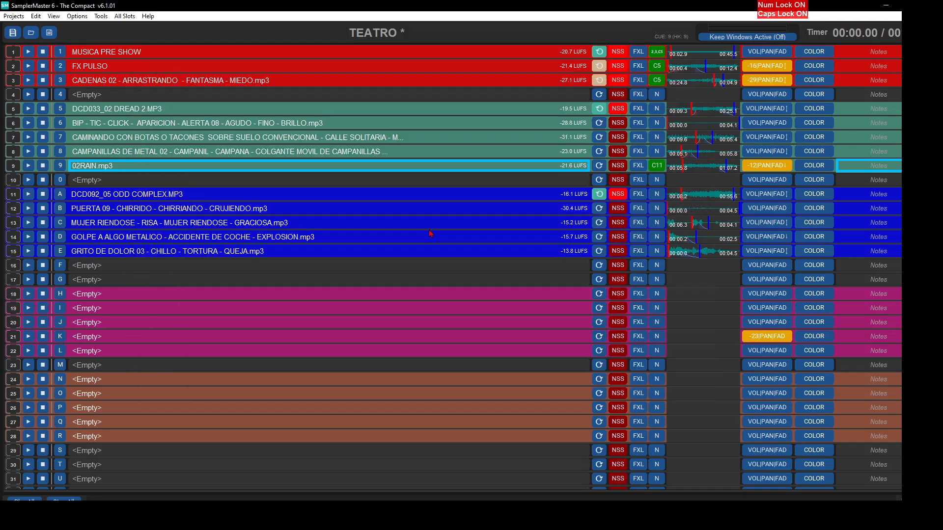
# - Color slot 16 the same blue as slots 11 to 15 and select it
pyautogui.click(814, 265)
pyautogui.click(418, 268)
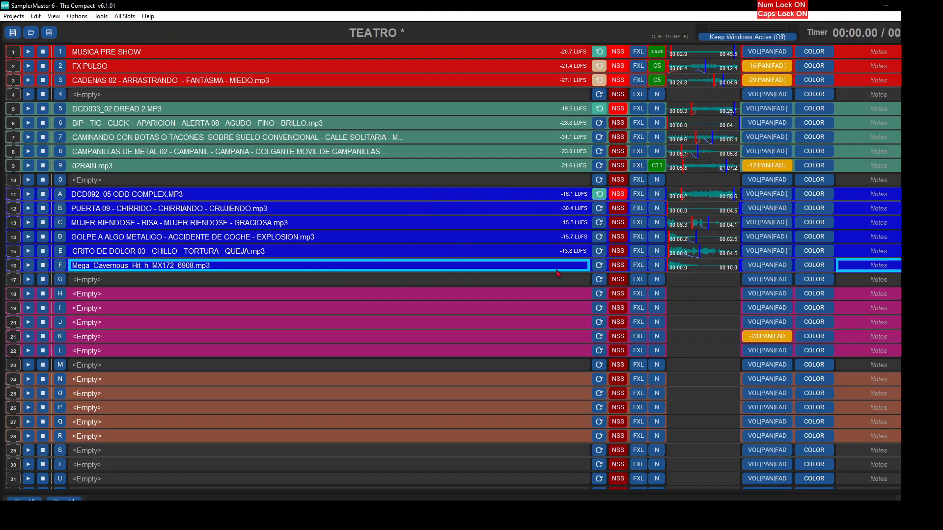
# - Disable slot 16's finish actions and set its start actions to stop slots 11, 12, 13, 14 and 15
pyautogui.click(655, 265)
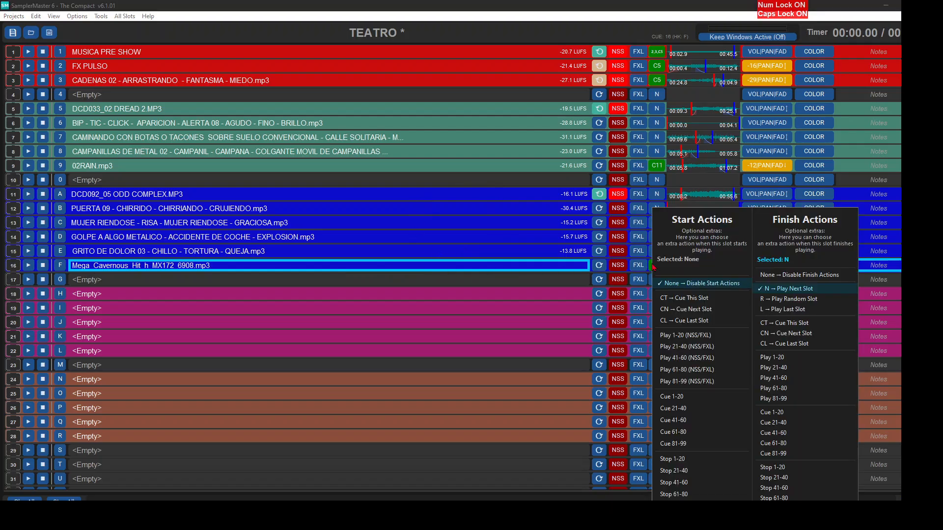
pyautogui.click(770, 276)
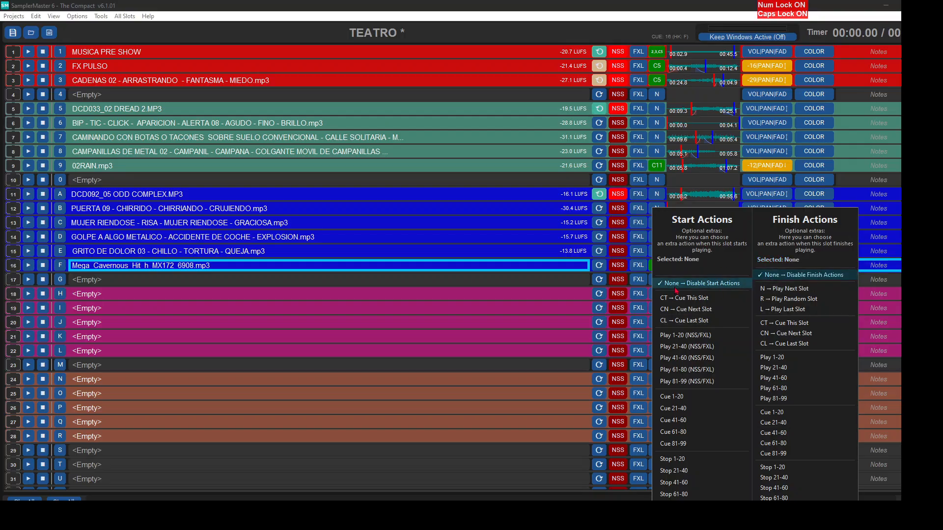
pyautogui.moveTo(676, 460)
pyautogui.click(385, 470)
pyautogui.click(386, 460)
pyautogui.click(385, 450)
pyautogui.click(386, 439)
pyautogui.click(385, 429)
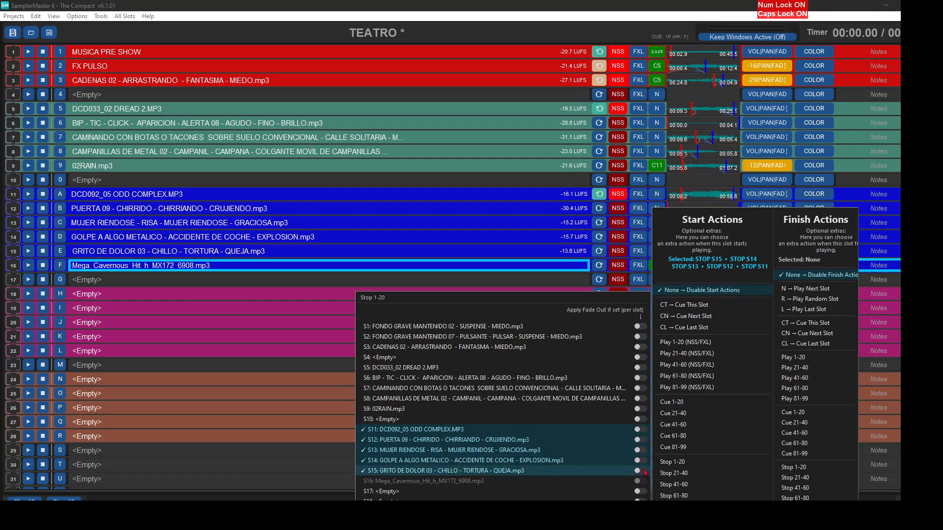
pyautogui.press('Escape')
# - Cue slot 11 and start playing the blue scene from it to test the sequence
pyautogui.click(37, 195)
pyautogui.press('Return')
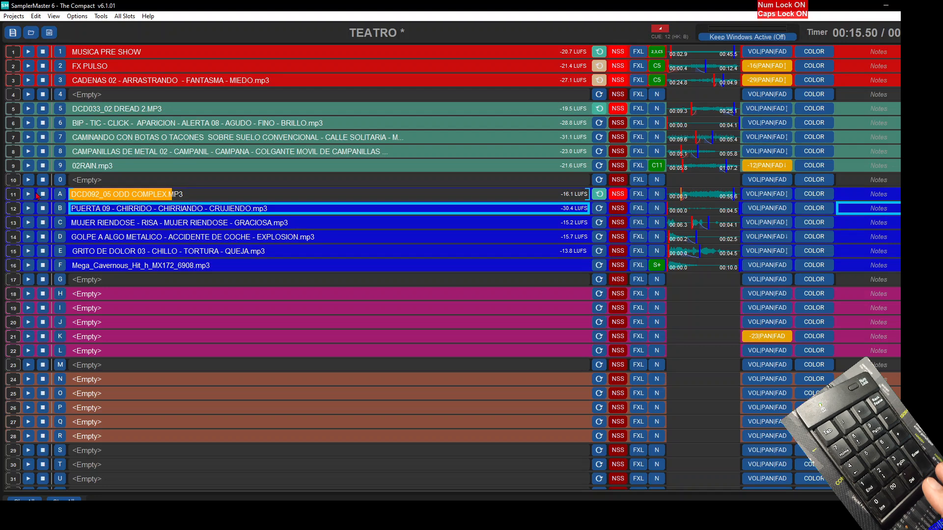
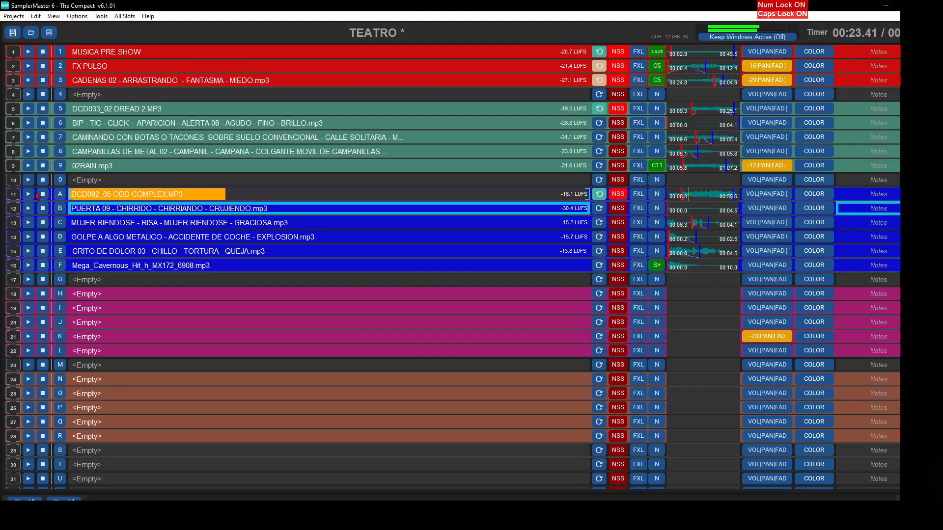
# - Play slots 12, 13 and 14 over slot 11, setting slot 13's volume to -20 and slot 14's to -19
pyautogui.press('Return')
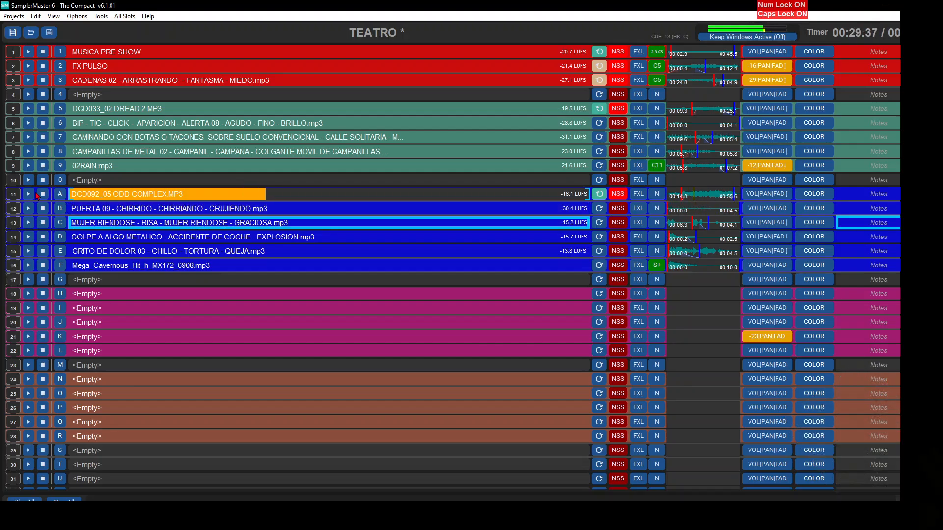
pyautogui.press('Return')
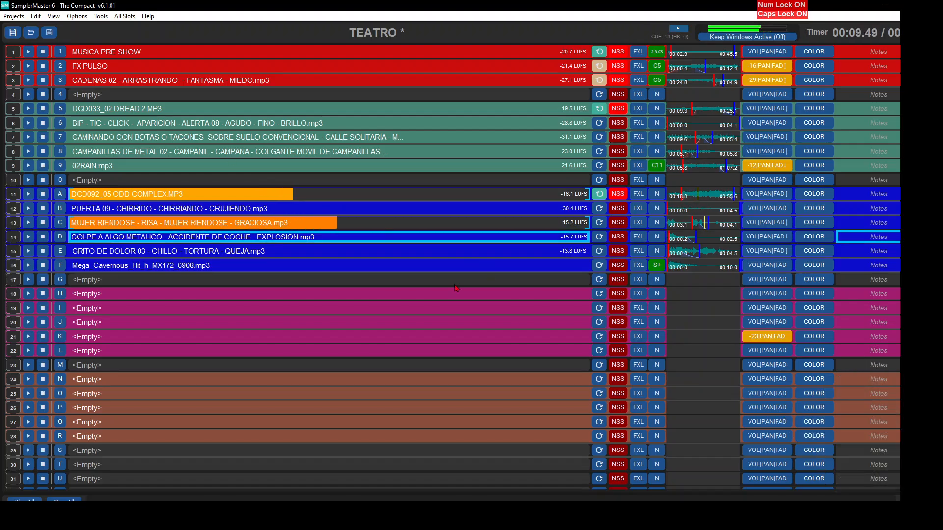
pyautogui.click(770, 224)
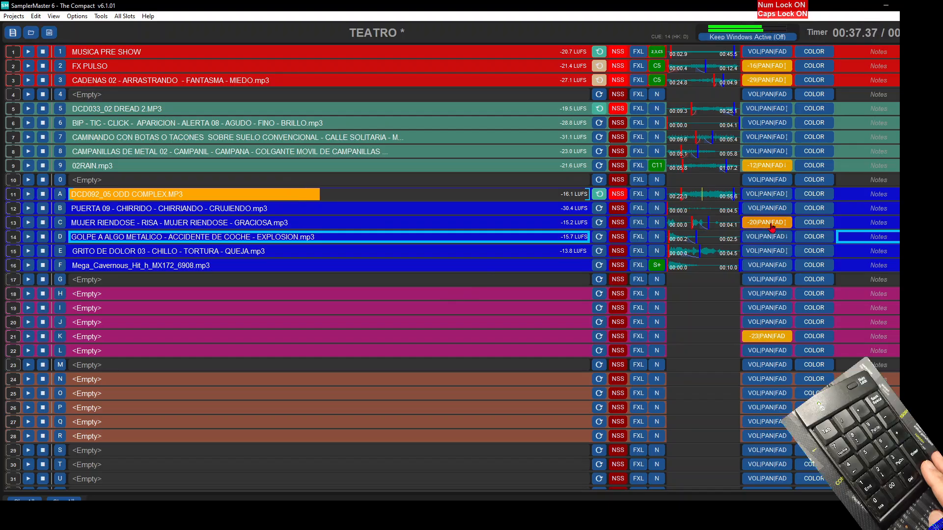
pyautogui.press('Return')
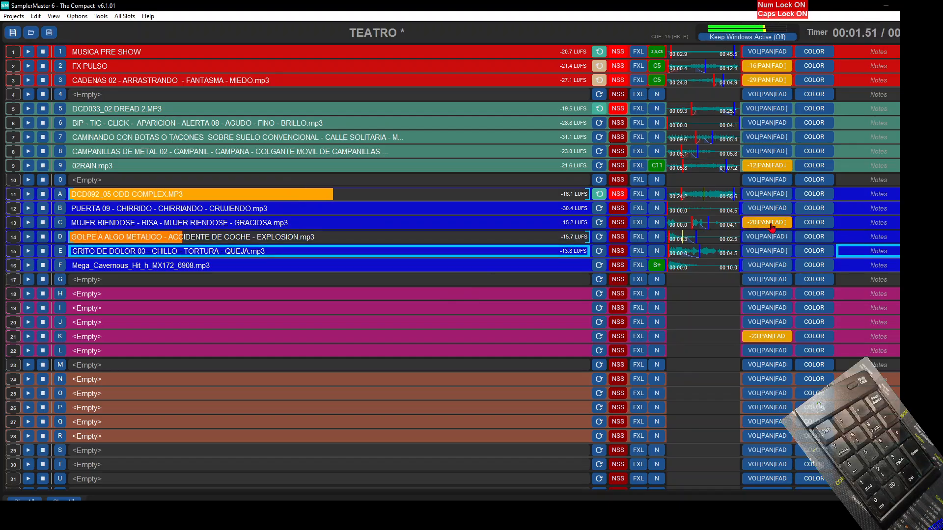
pyautogui.scroll(-8, 771, 237)
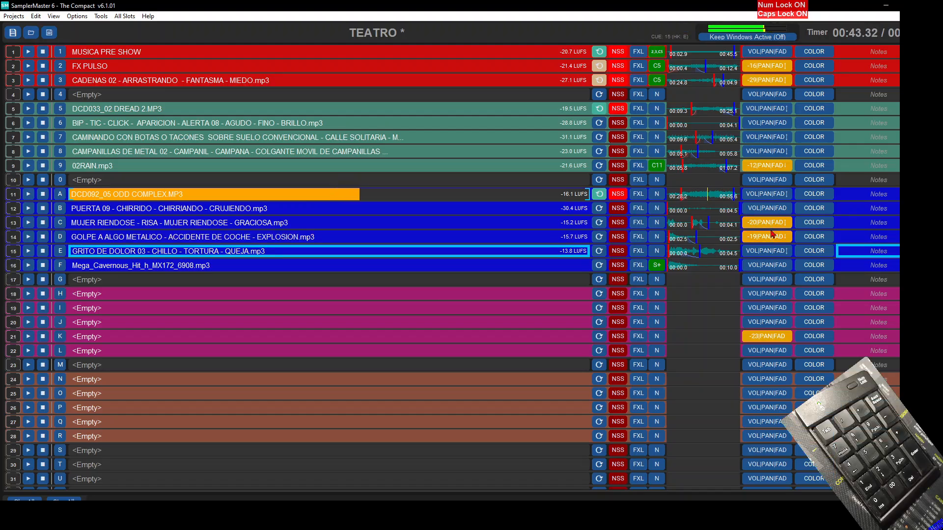
# - Play slots 15 and 16 in sequence and set slot 16's volume to -16
pyautogui.press('Return')
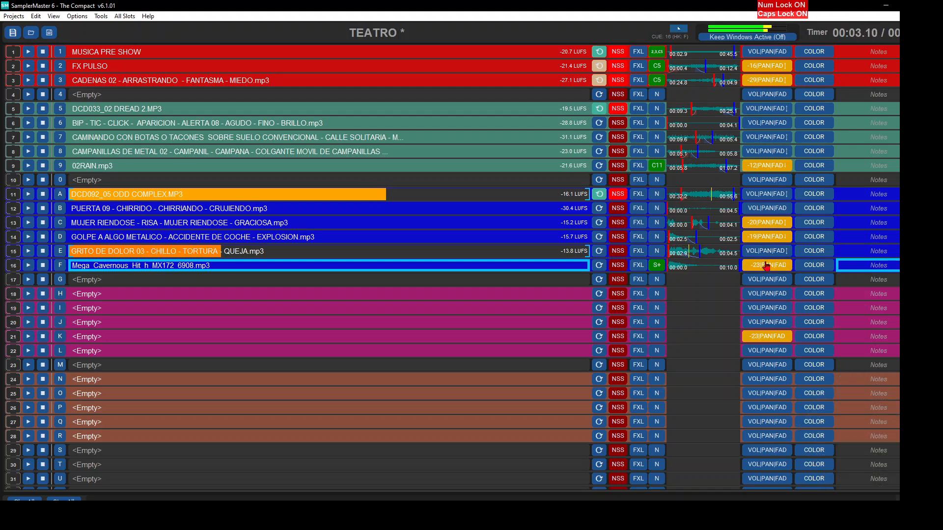
pyautogui.scroll(-10, 764, 269)
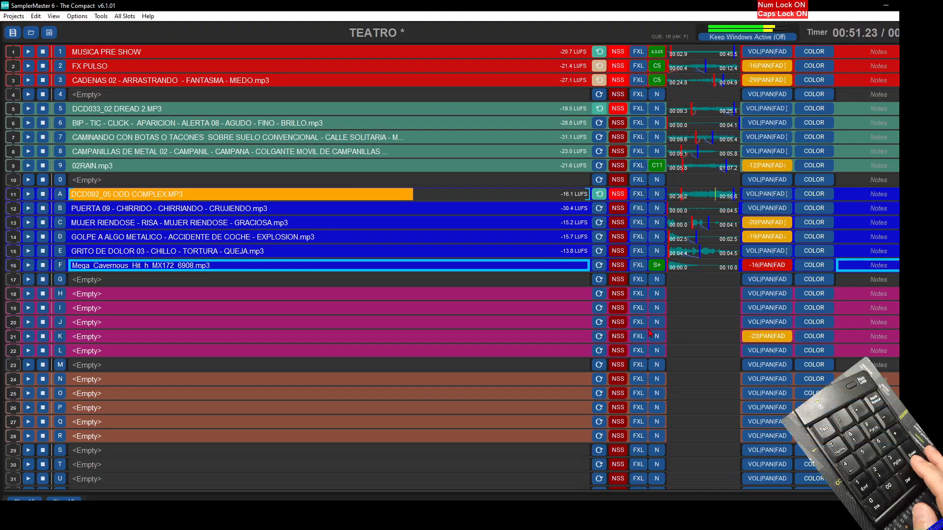
pyautogui.press('Return')
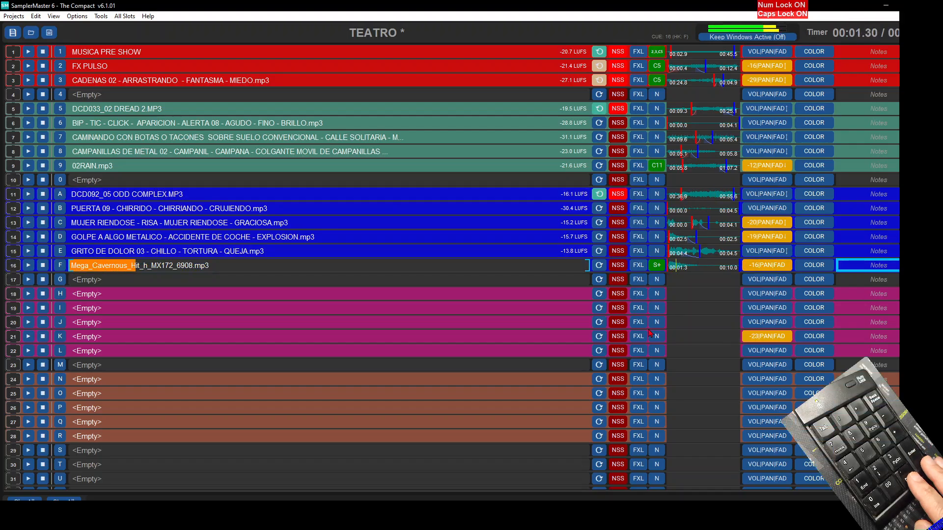
pyautogui.press('Return')
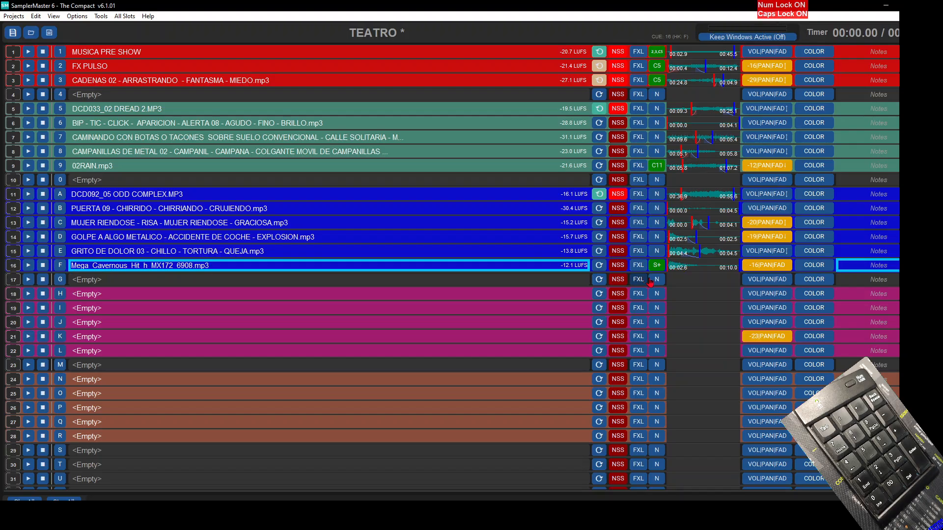
# - Trim the silence before slot 16's hit with its Mark In, and test it by playing over slots 11 and 15
pyautogui.click(703, 265)
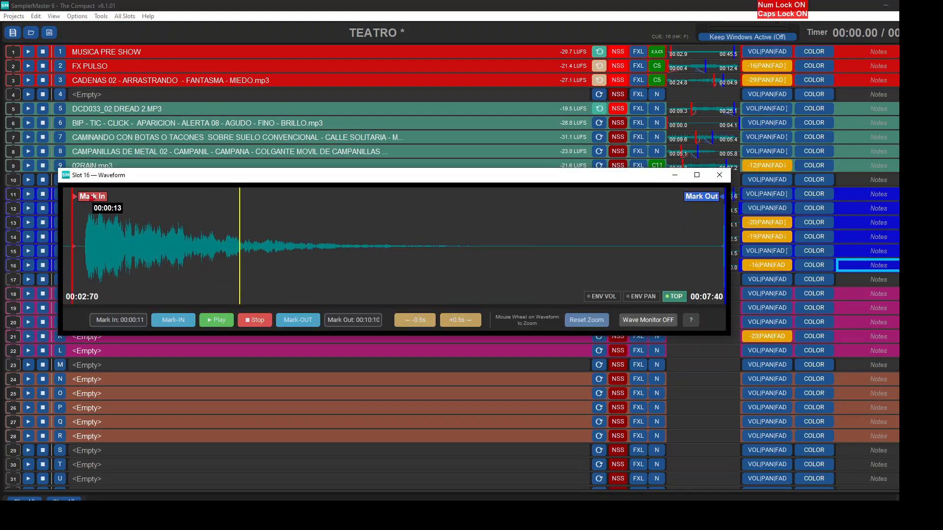
pyautogui.press('Escape')
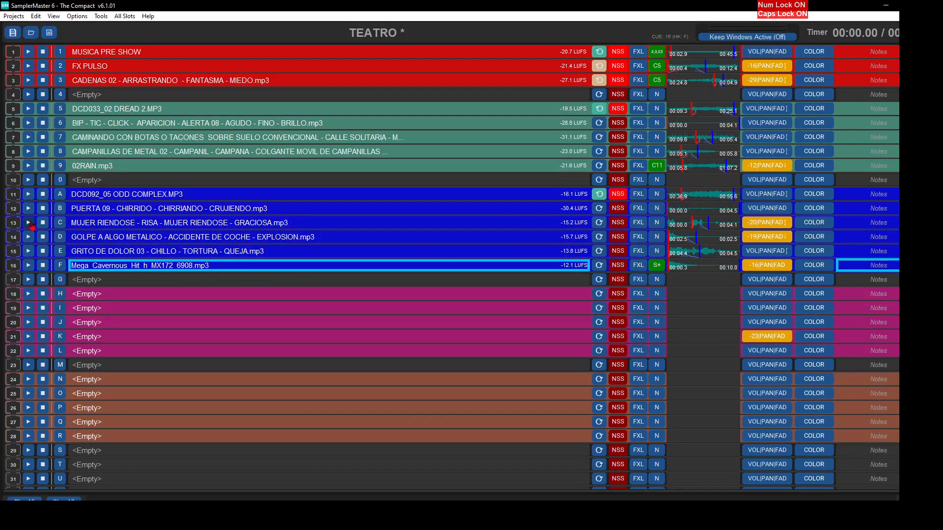
pyautogui.click(29, 195)
pyautogui.click(29, 251)
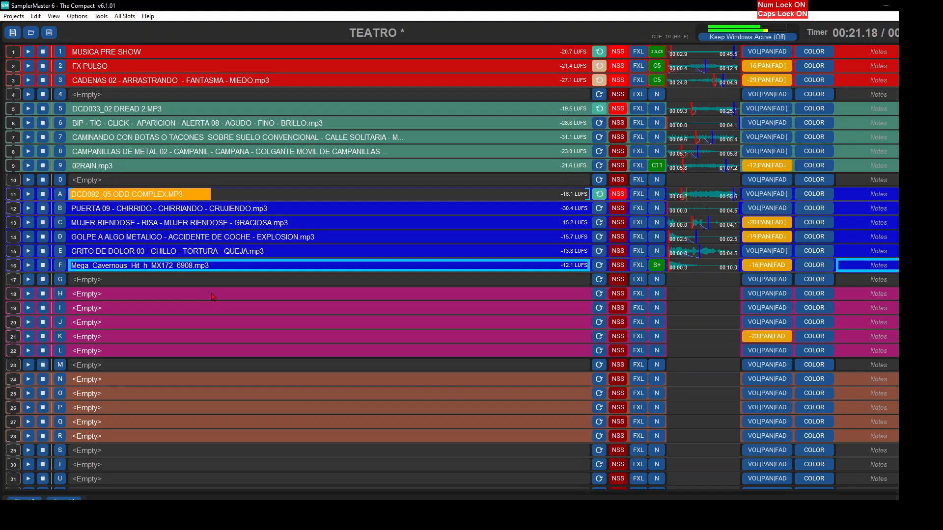
pyautogui.press('Return')
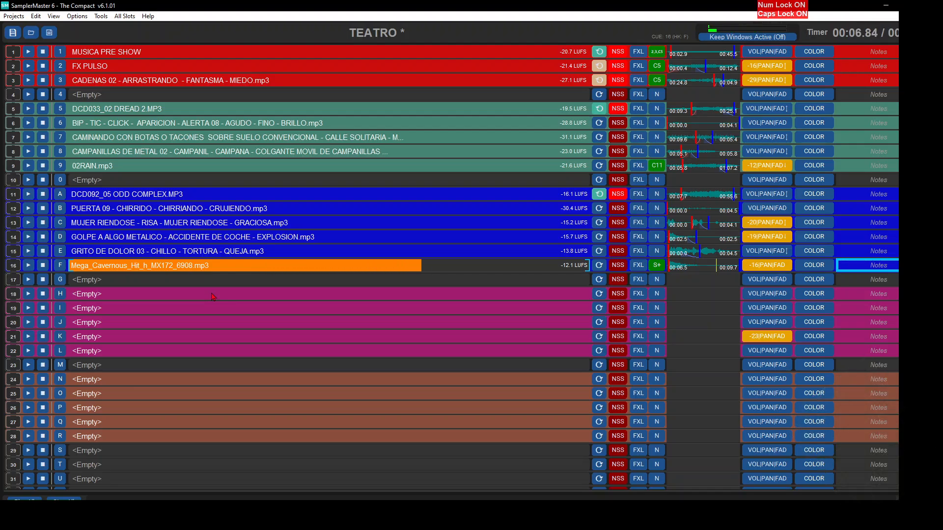
pyautogui.press('Escape')
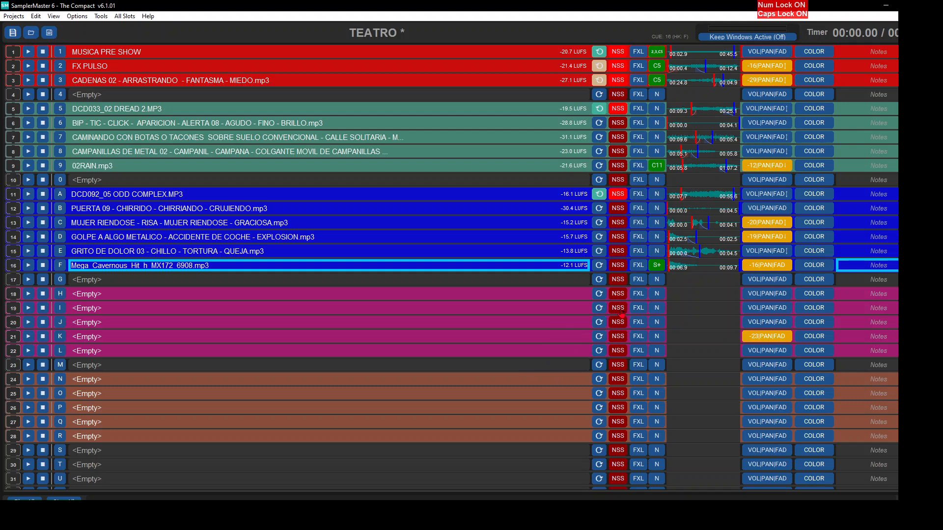
# - Add cueing slot 18 to slot 16's start actions
pyautogui.click(656, 271)
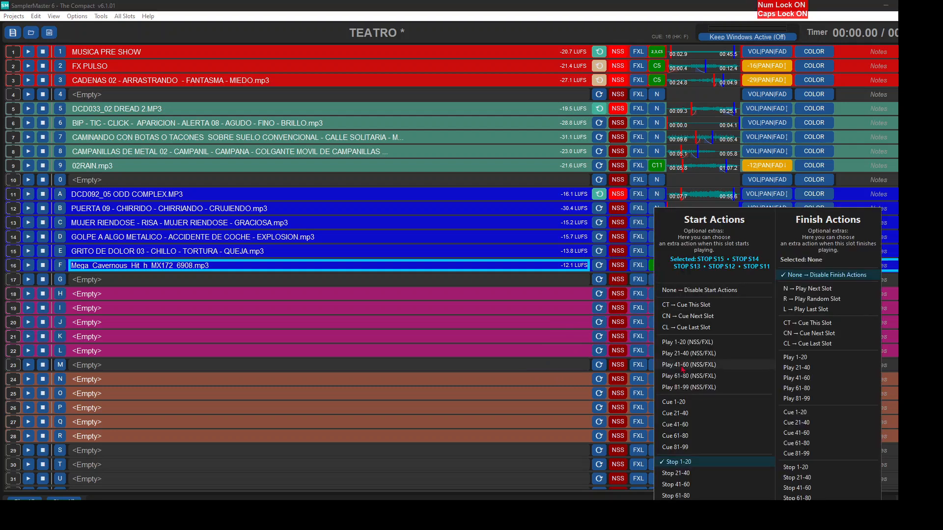
pyautogui.moveTo(683, 403)
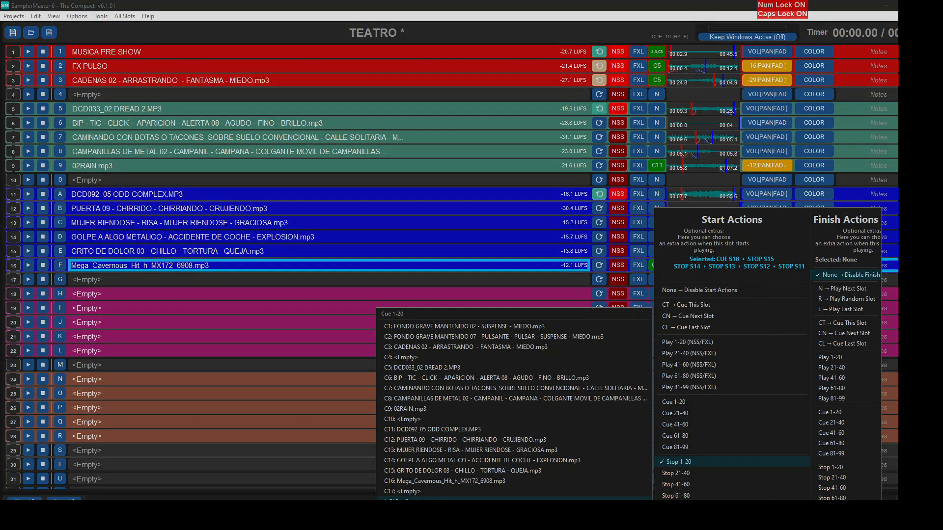
pyautogui.click(407, 500)
pyautogui.press('Escape')
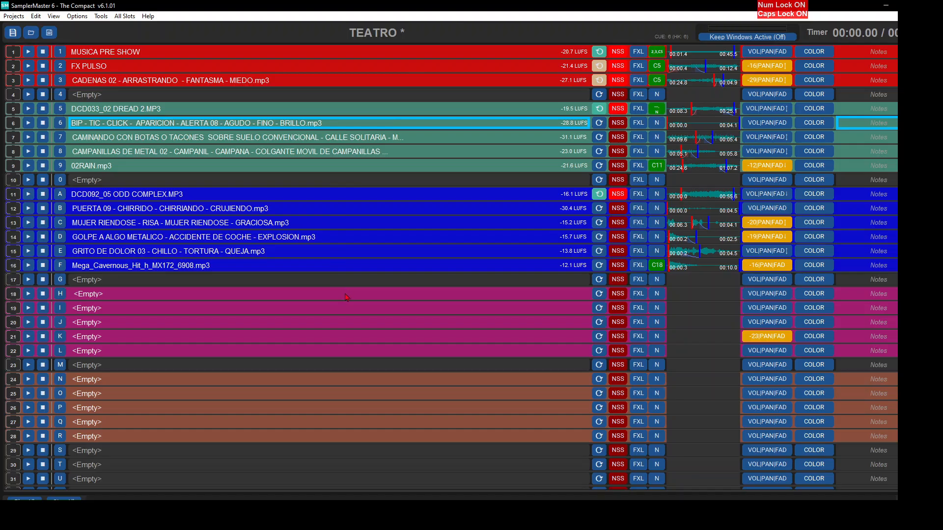
# - Load GAA007_06 CRYSTAL UNCLEAR 1.MP3 into slot 18, preview it and move its Mark Out to 02:36:38
pyautogui.click(347, 297)
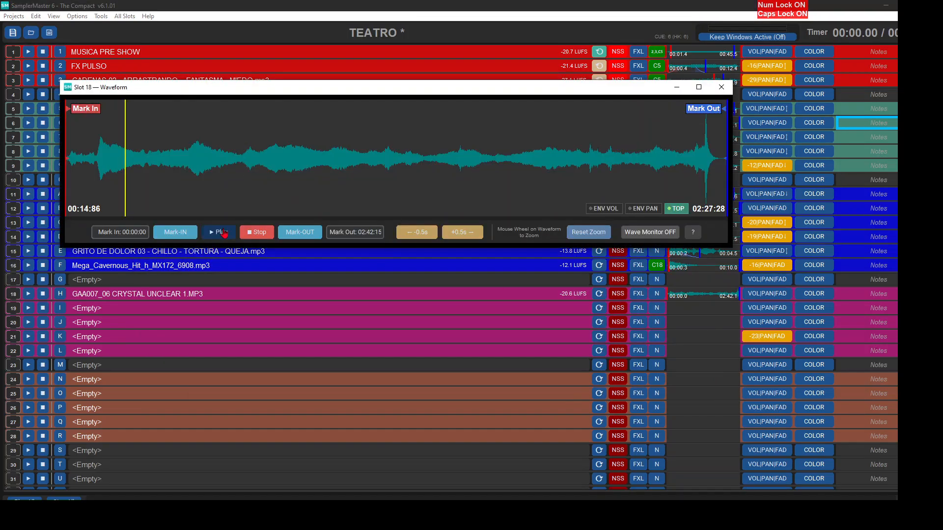
pyautogui.click(224, 232)
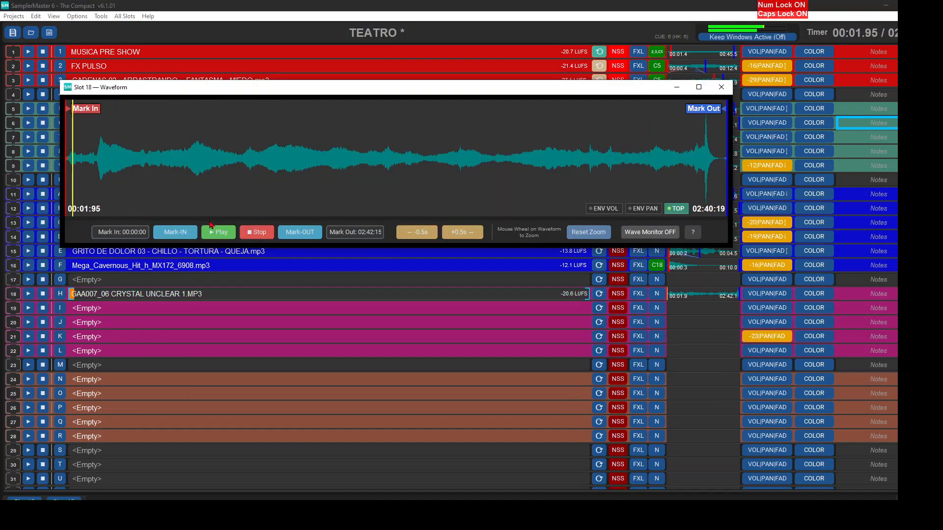
pyautogui.click(254, 233)
pyautogui.moveTo(707, 109); pyautogui.dragTo(657, 97)
# - Set slot 18 to Loop With Auto CrossFade and play it from shortly before its Mark Out to check the loop
pyautogui.click(598, 294)
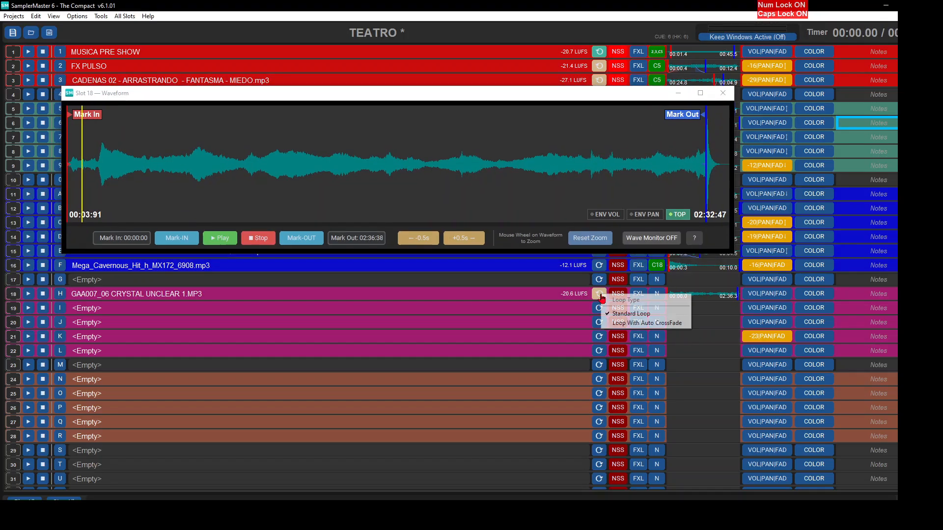
pyautogui.click(633, 322)
pyautogui.click(220, 237)
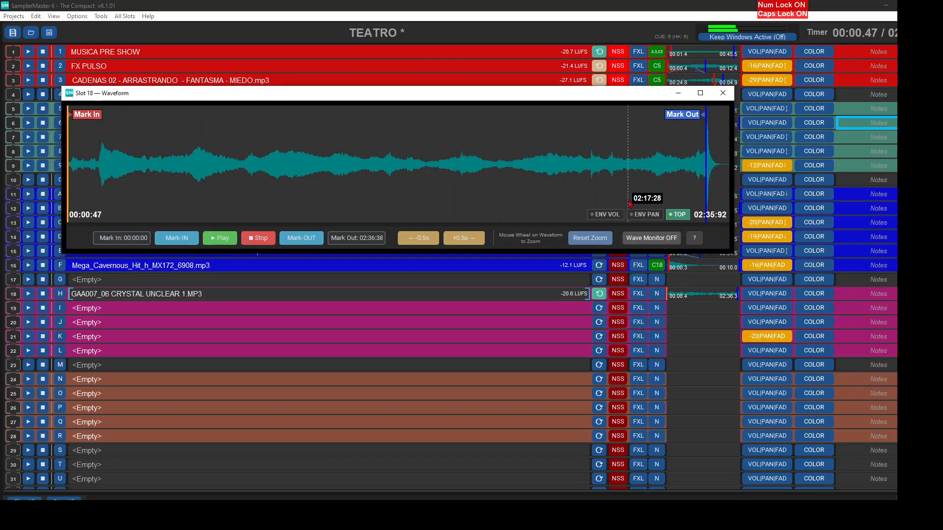
pyautogui.click(662, 194)
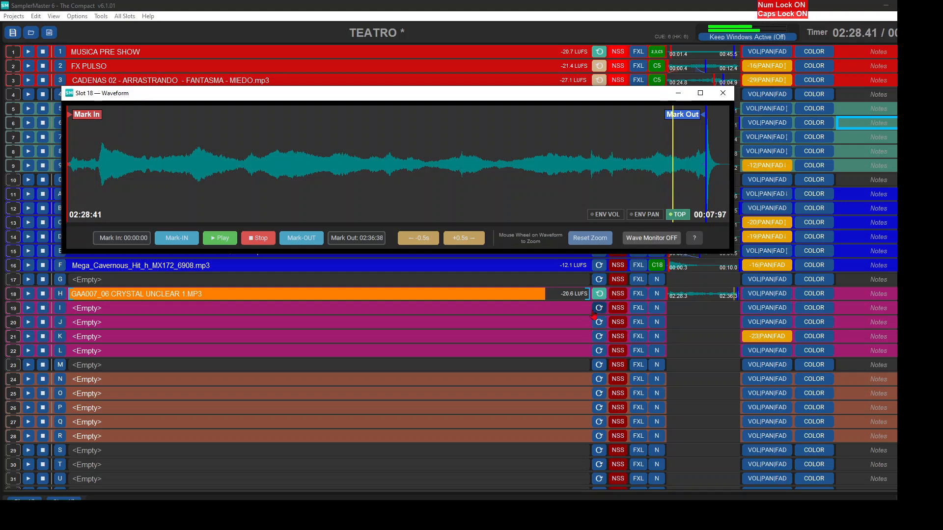
# - Shape slot 18's volume envelope: raised until about 7 s, dipped at the louder entry, and ramped back to normal level
pyautogui.click(606, 215)
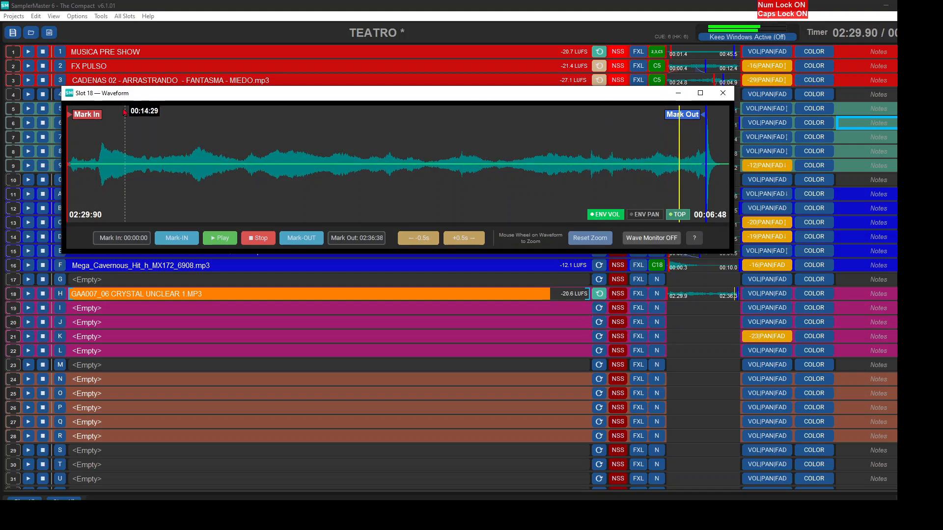
pyautogui.click(98, 164)
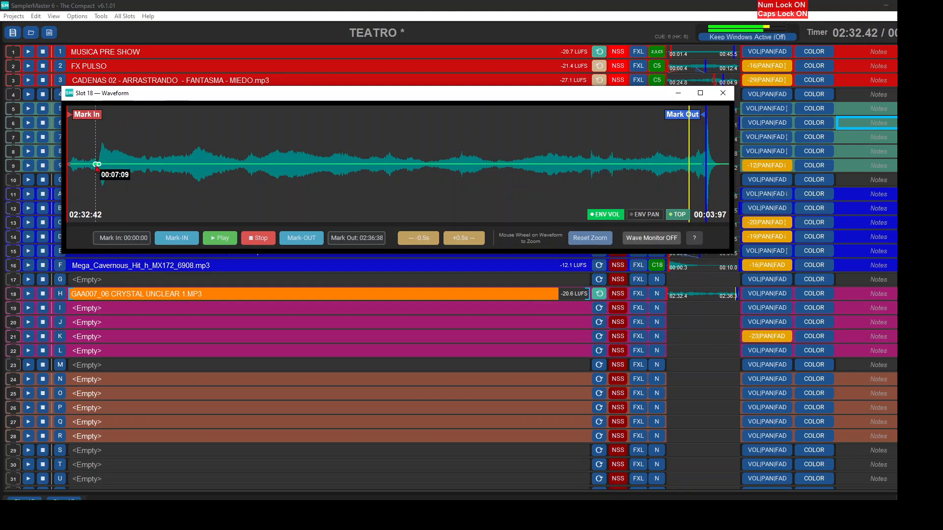
pyautogui.click(95, 143)
pyautogui.moveTo(95, 144); pyautogui.dragTo(96, 136)
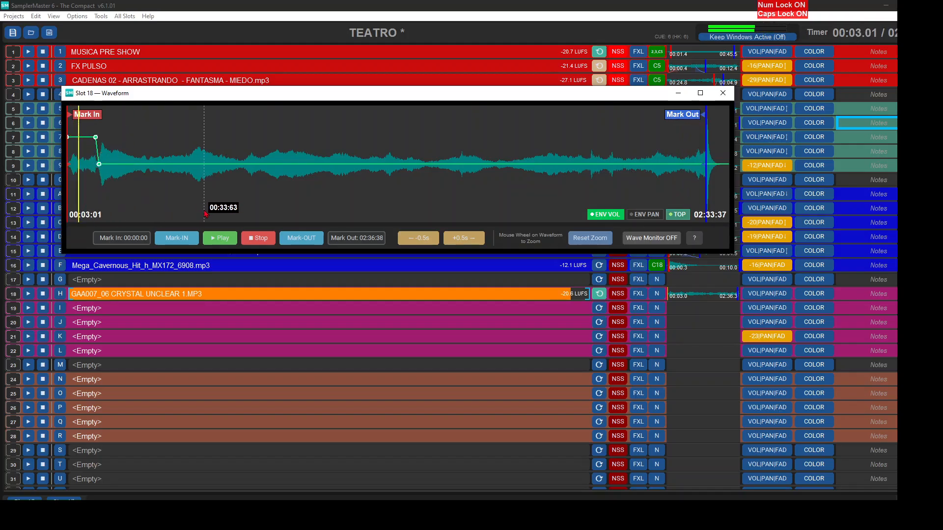
pyautogui.click(132, 165)
pyautogui.moveTo(99, 164); pyautogui.dragTo(101, 188)
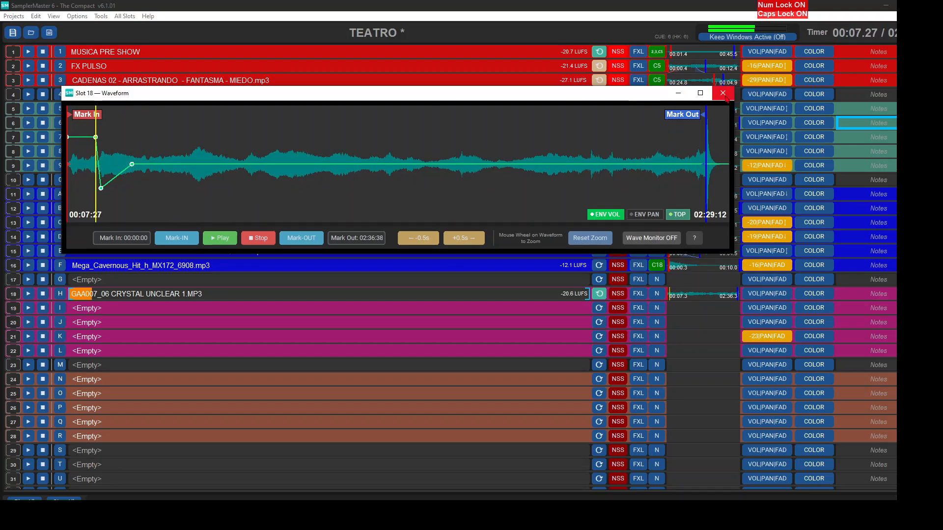
pyautogui.click(723, 93)
pyautogui.press('Escape')
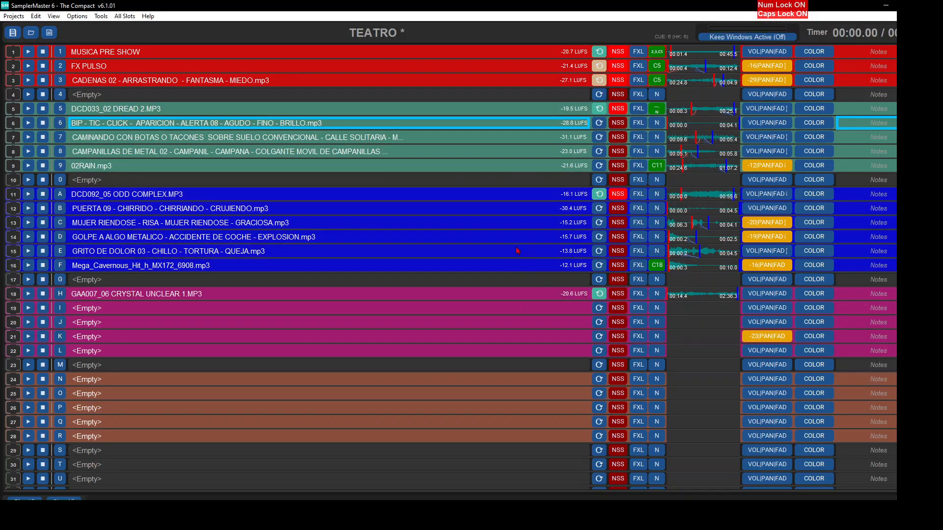
# - Search the FX's folder for "ACCIDENTE, TRAFICO", preview candidates and load ACCIDENTE DE TRAFICO 10 into slot 19
pyautogui.doubleClick(123, 317)
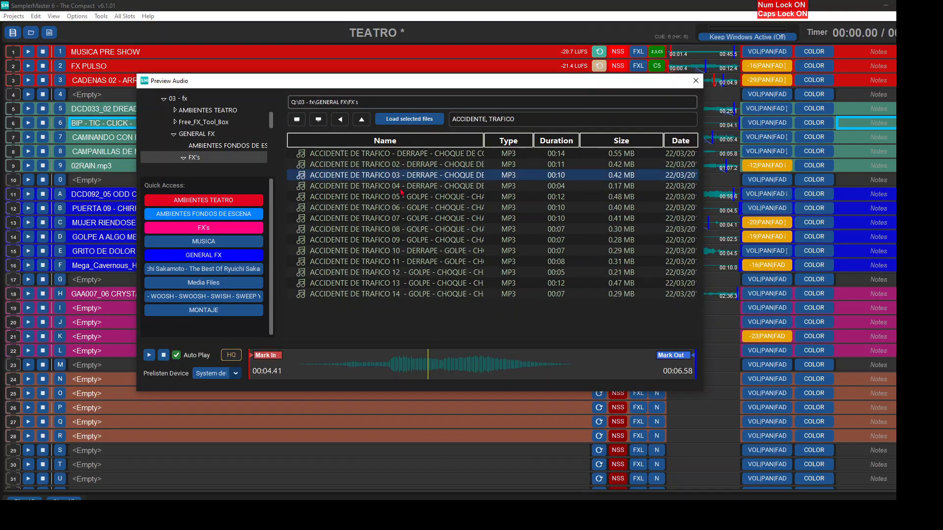
pyautogui.click(400, 190)
pyautogui.click(403, 228)
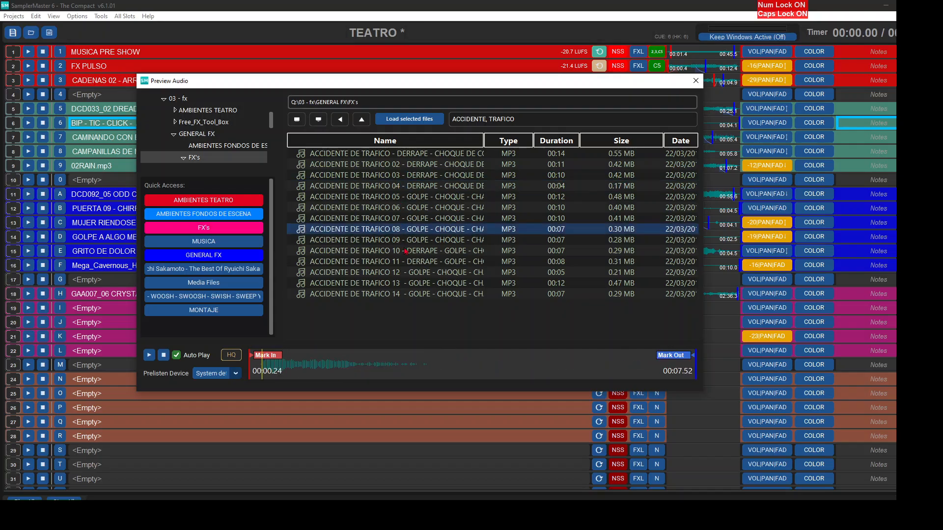
pyautogui.click(406, 251)
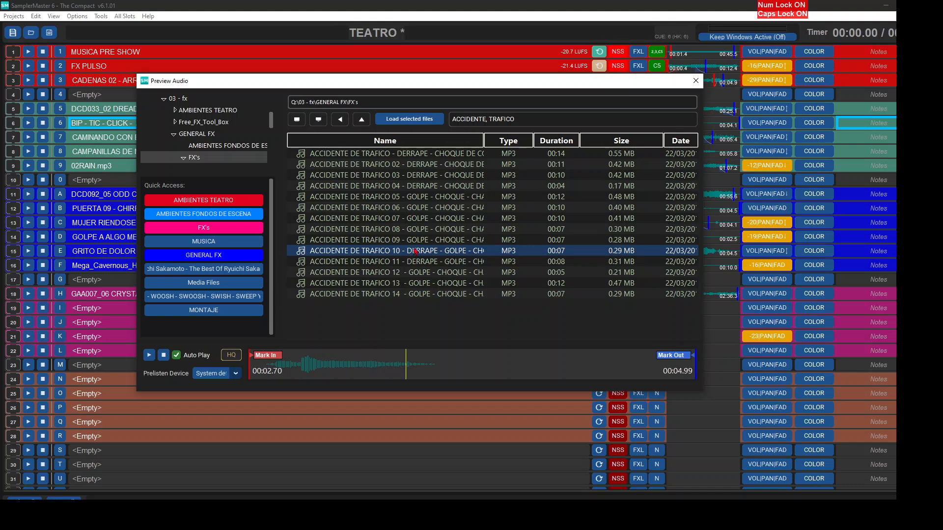
pyautogui.doubleClick(416, 251)
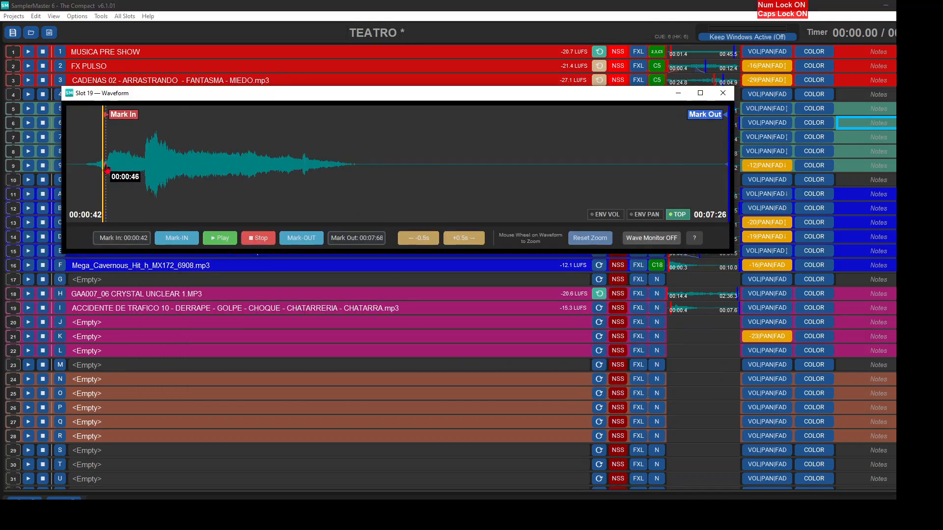
# - Trim slot 19 from Mark In 00:00:45 to Mark Out 00:04:25, add a fade-out and play the result
pyautogui.click(105, 167)
pyautogui.rightClick(433, 158)
pyautogui.moveTo(432, 164); pyautogui.dragTo(225, 166)
pyautogui.click(219, 243)
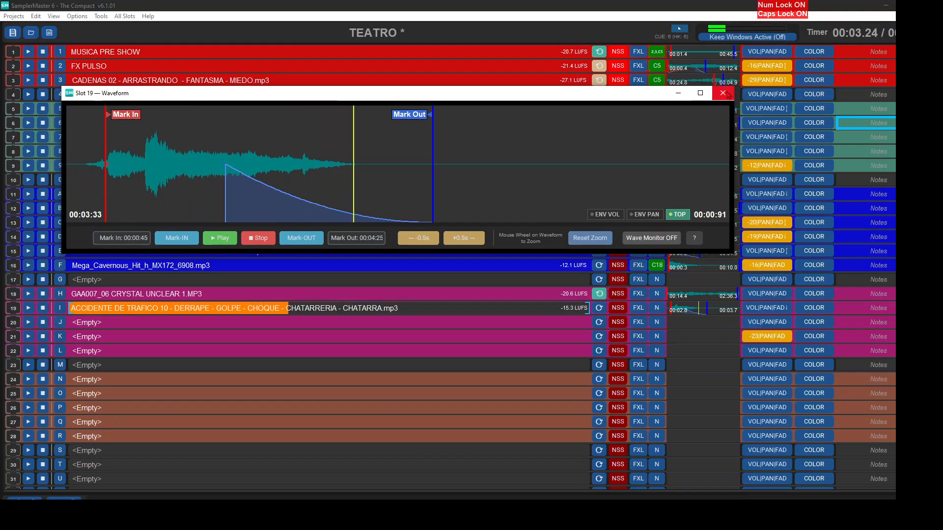
pyautogui.click(722, 93)
# - Search the FX's folder for "LLUVIA", preview several sounds and load LLUVIA 21 - SUAVE - LLOVIZNA - AGUA.mp3 into slot 20
pyautogui.click(457, 119)
pyautogui.write('LLUVIA')
pyautogui.click(373, 261)
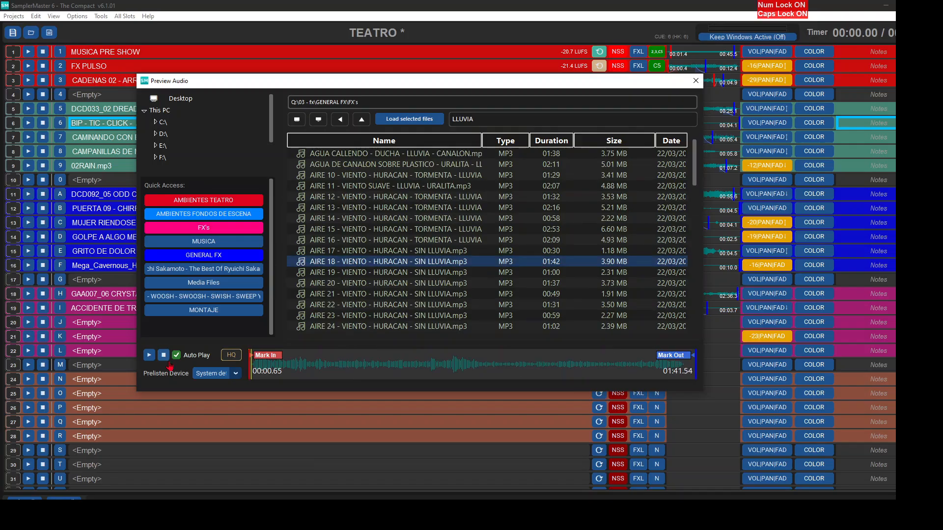
pyautogui.click(369, 272)
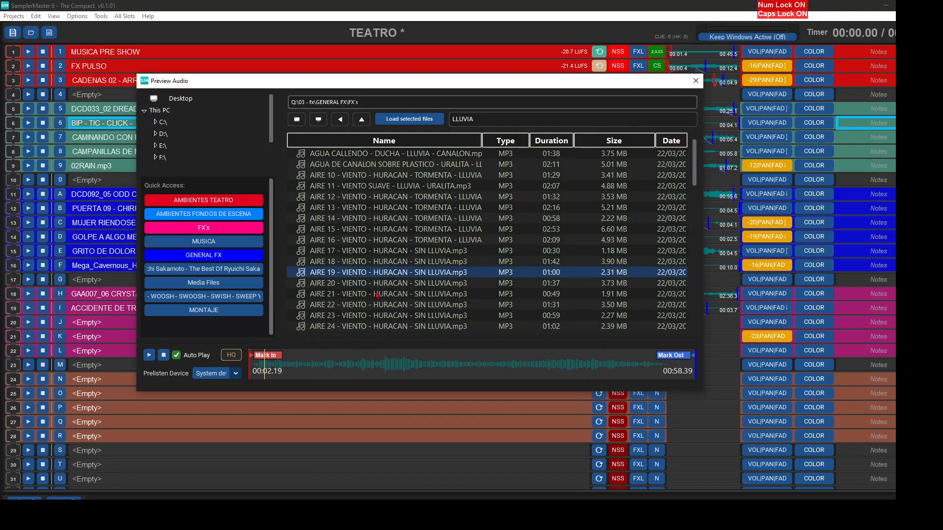
pyautogui.click(376, 294)
pyautogui.scroll(-5, 363, 304)
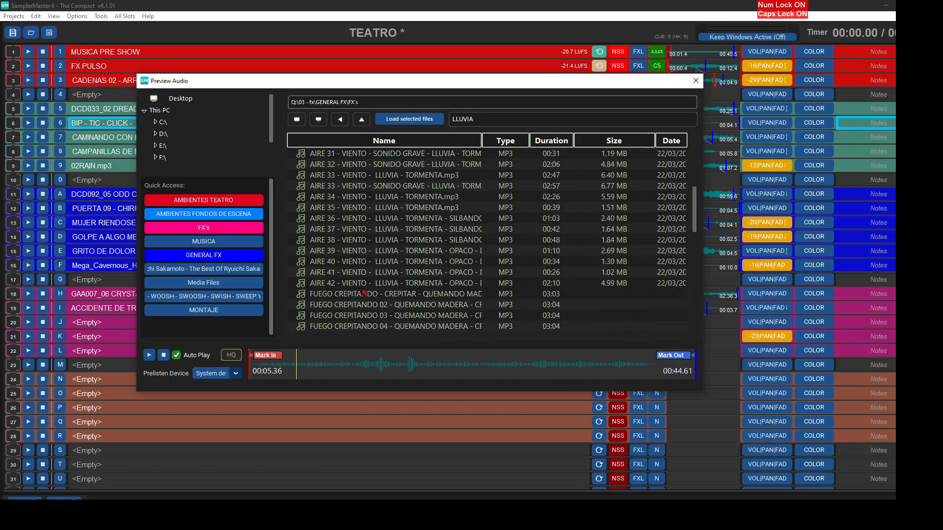
pyautogui.click(362, 295)
pyautogui.scroll(-2, 362, 304)
pyautogui.scroll(-2, 363, 304)
pyautogui.doubleClick(363, 304)
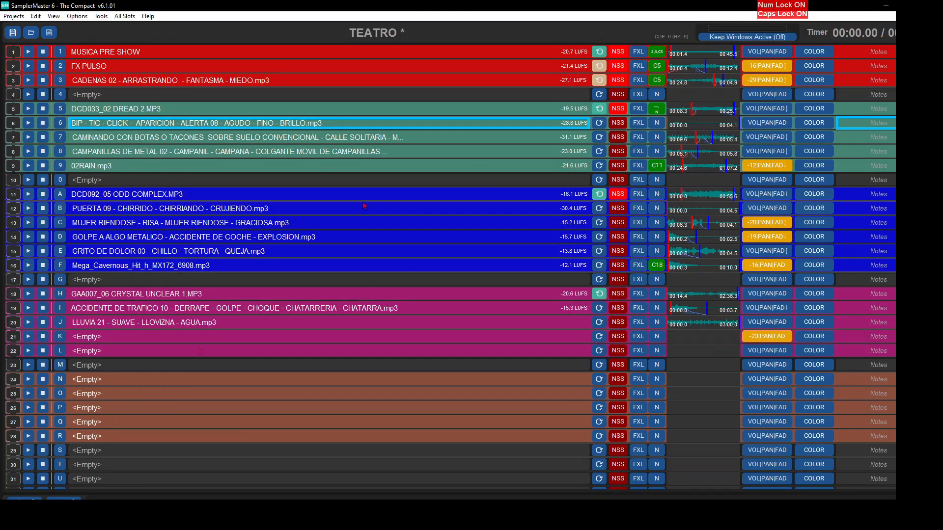
# - Search the FX's folder for "TRUENO", mark the central thunder section of TORMENTA 02 - CON TRUENOS - LEJANA - LLUVIA.mp3 and load it into slot 21
pyautogui.doubleClick(203, 343)
pyautogui.write('TRUENO')
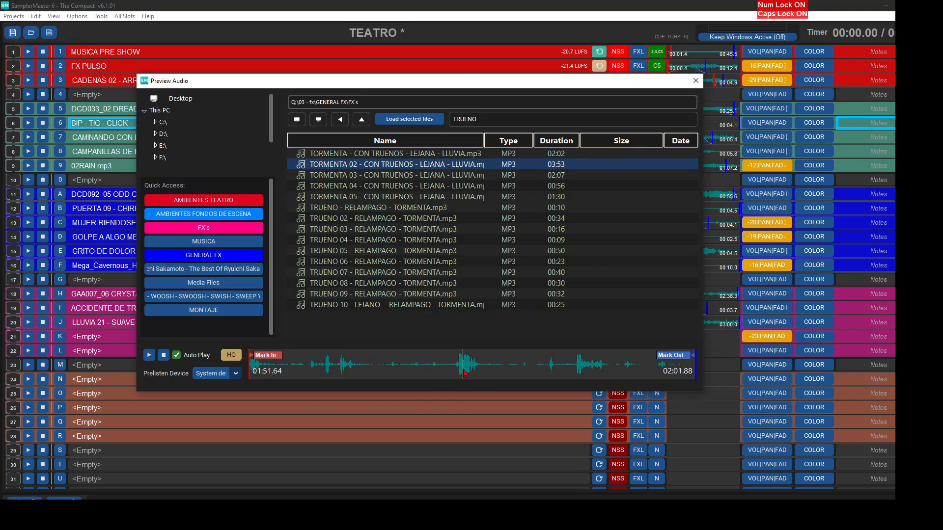
pyautogui.moveTo(257, 358); pyautogui.dragTo(467, 363)
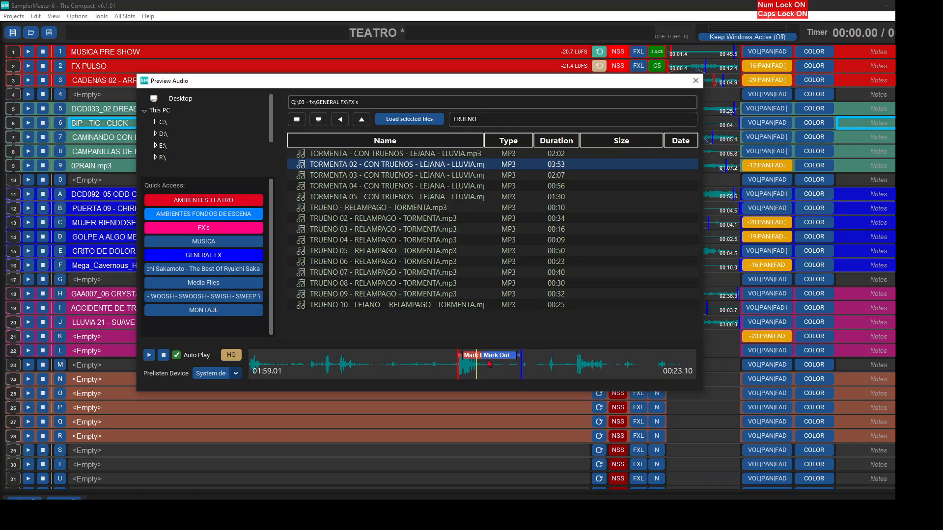
pyautogui.press('Return')
# - Trim slot 21 from Mark In 01:49:56 to Mark Out 02:09:05 and add a fade-out starting at about 01:57:35
pyautogui.click(701, 337)
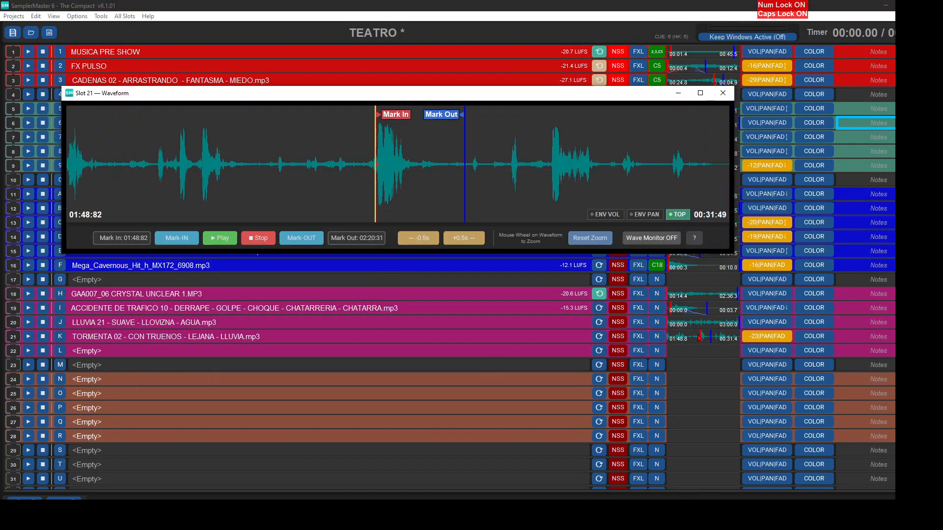
pyautogui.scroll(5, 353, 120)
pyautogui.moveTo(341, 118); pyautogui.dragTo(351, 119)
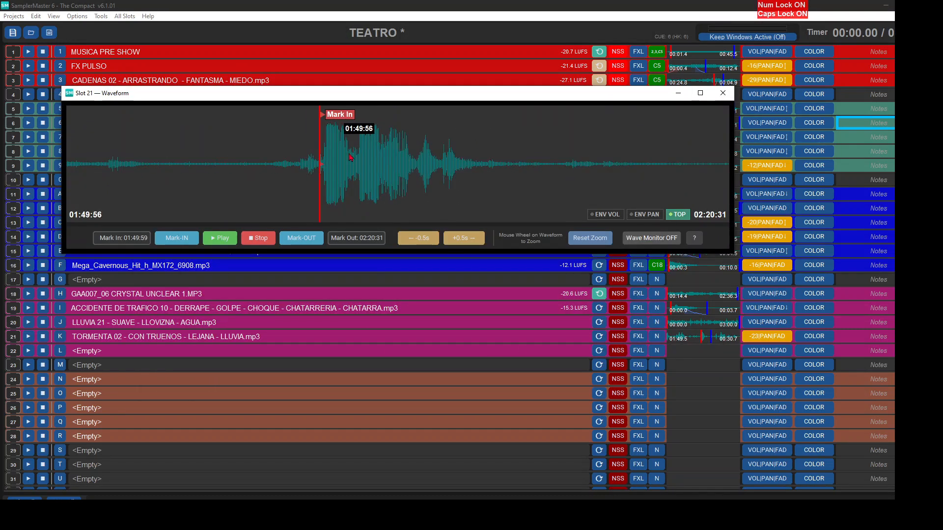
pyautogui.scroll(-5, 589, 162)
pyautogui.moveTo(573, 164)
pyautogui.mouseDown()
pyautogui.moveTo(532, 167)
pyautogui.moveTo(554, 169)
pyautogui.mouseUp()
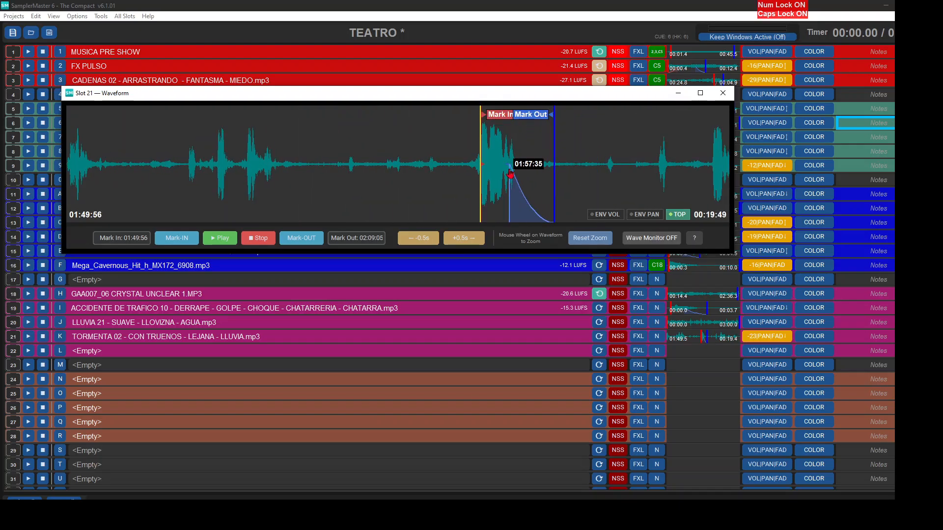
pyautogui.click(722, 92)
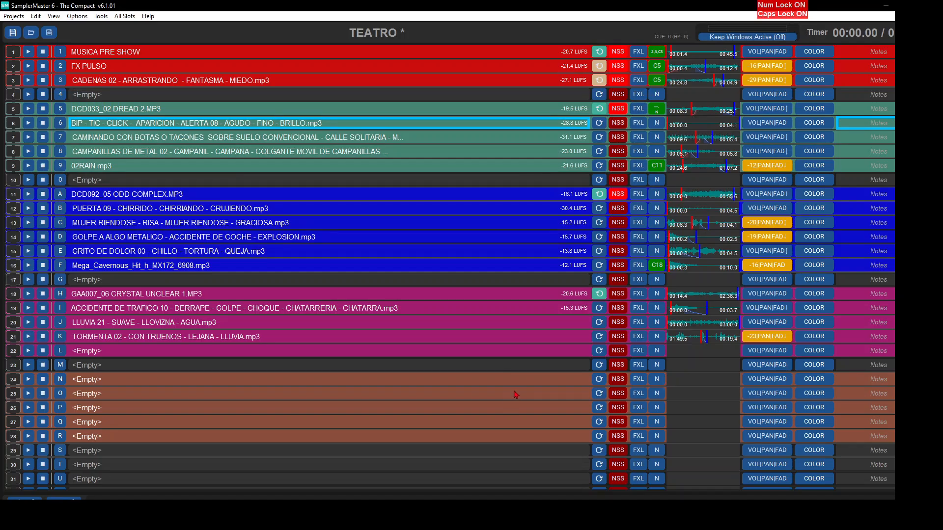
# - Add start actions to slot 21 that stop slots 18, 19 and 20, set its volume to -18 and test its playback
pyautogui.click(659, 342)
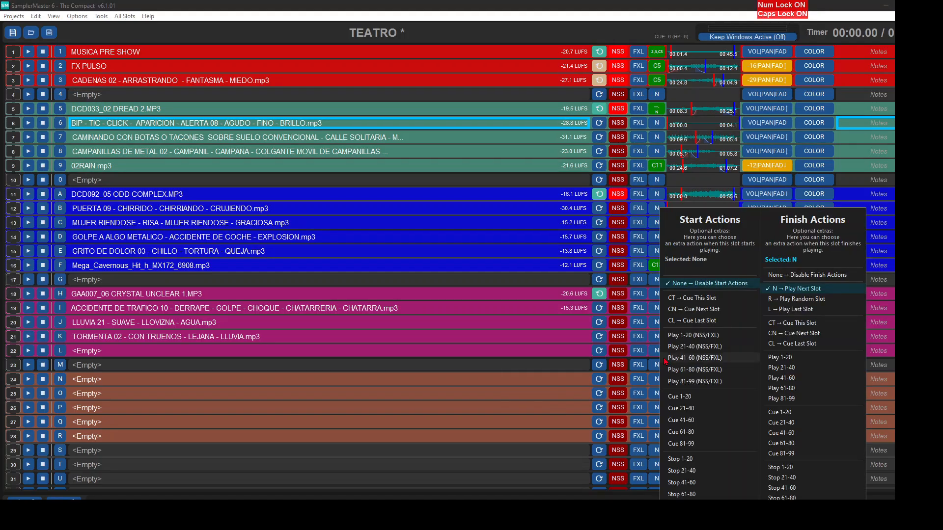
pyautogui.click(680, 459)
pyautogui.click(648, 511)
pyautogui.click(648, 501)
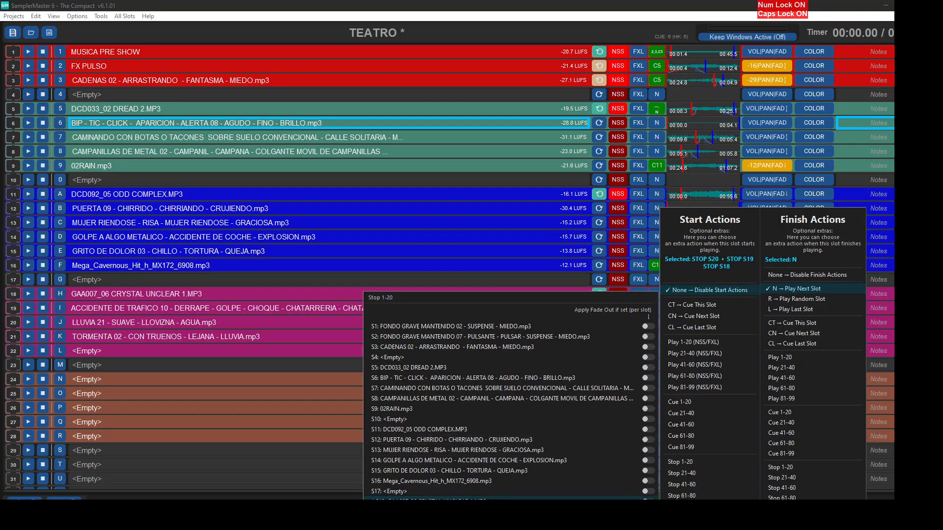
pyautogui.click(683, 452)
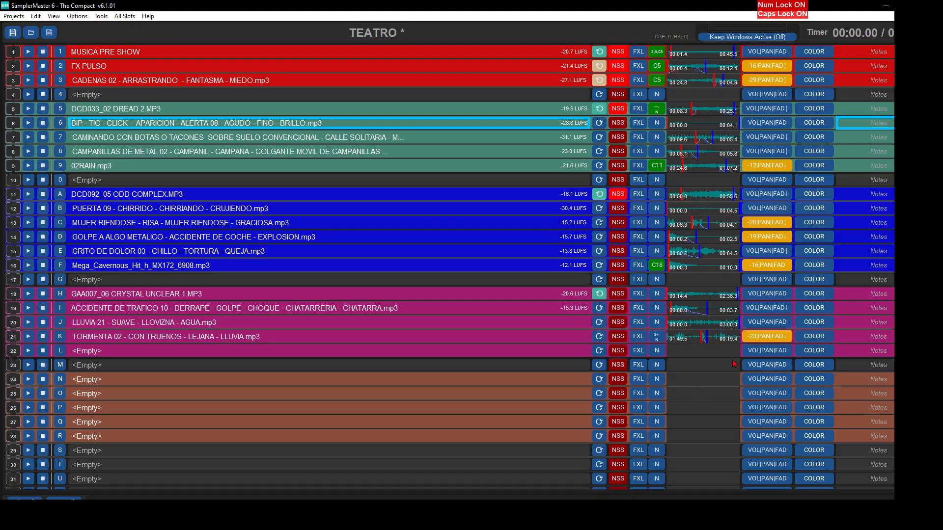
pyautogui.click(758, 337)
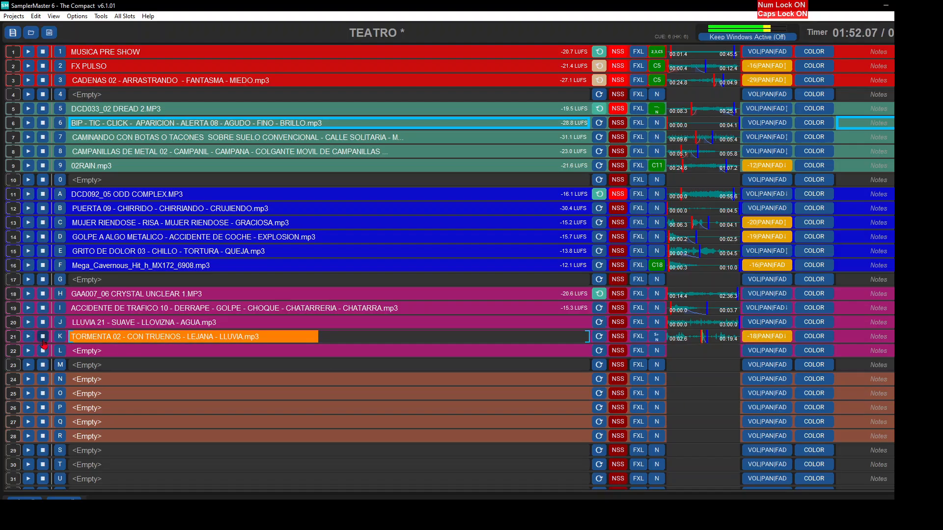
pyautogui.click(43, 340)
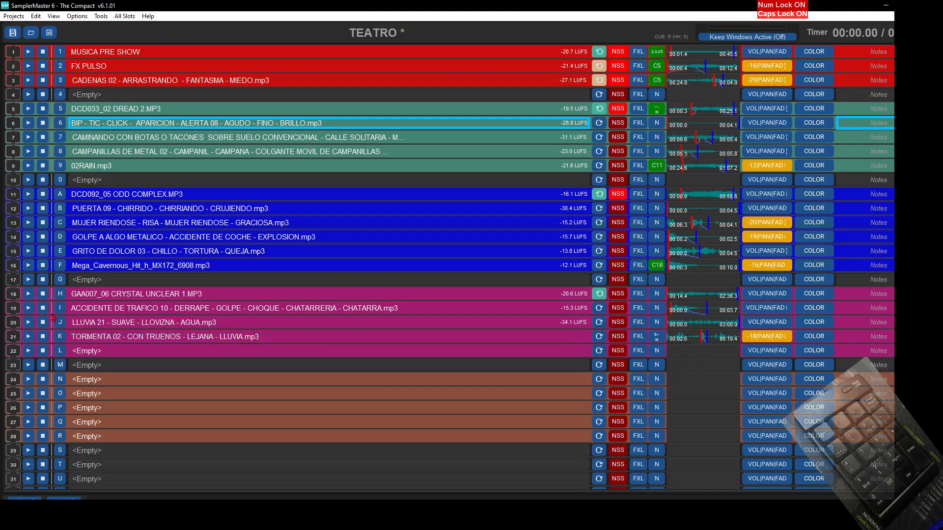
# - Cue slot 18, play slots 18 to 21 in sequence to test the scene, and stop playback
pyautogui.click(105, 299)
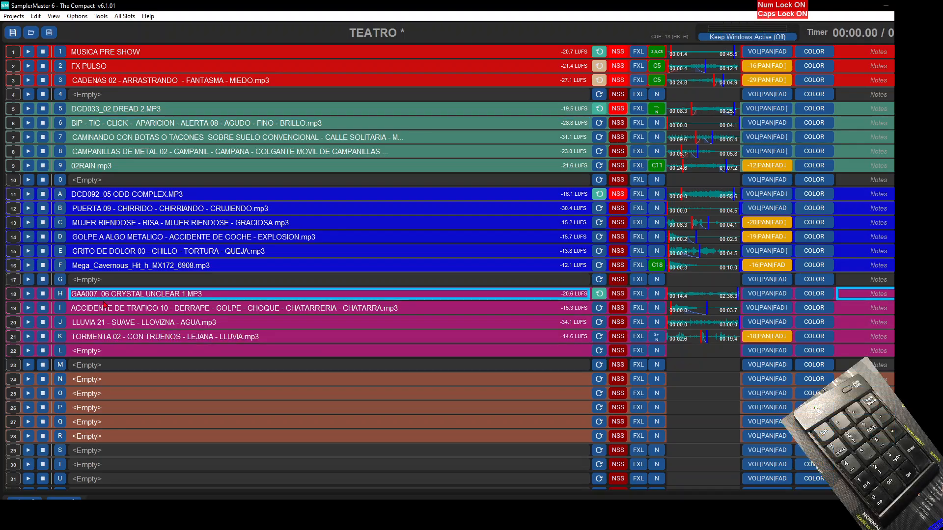
pyautogui.press('Return')
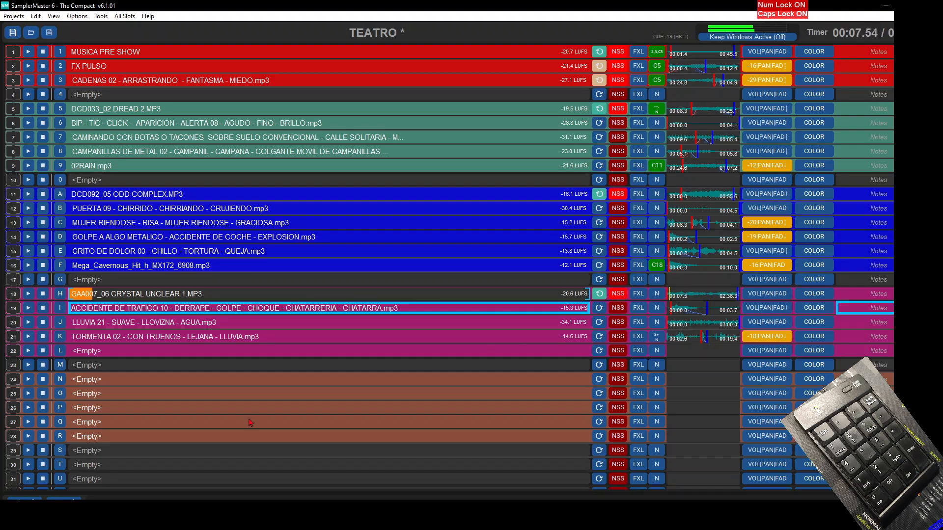
pyautogui.press('Return')
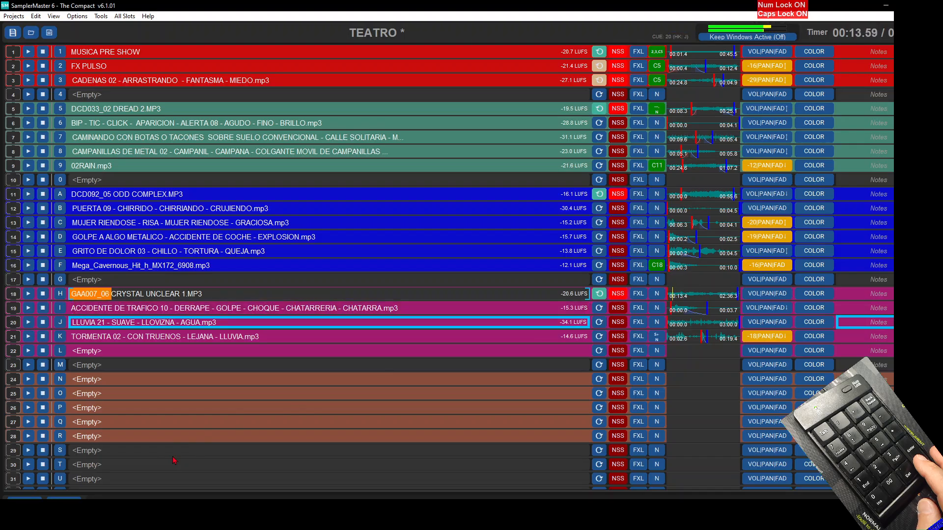
pyautogui.press('Return')
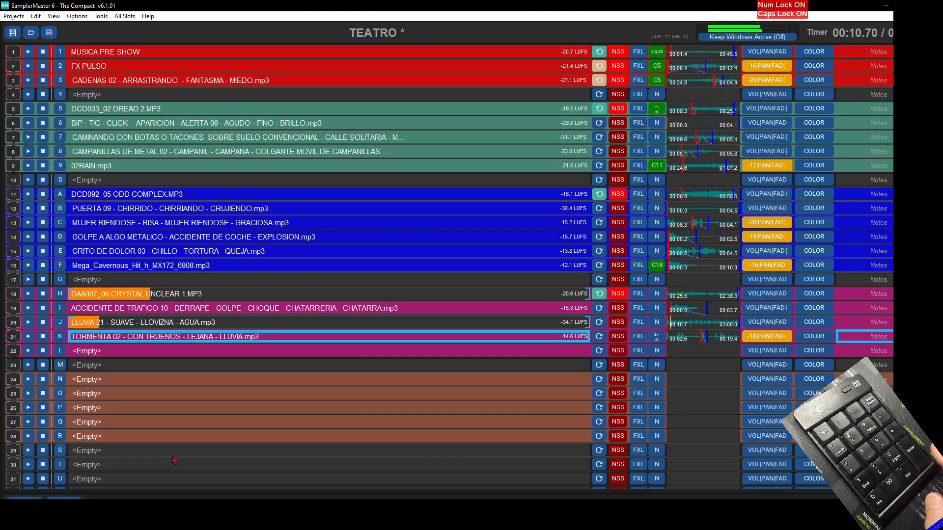
pyautogui.press('Return')
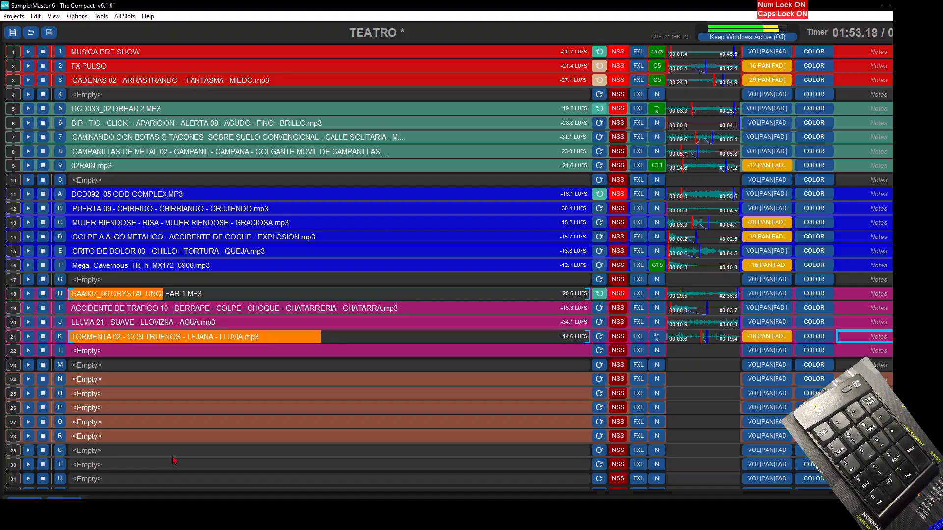
pyautogui.press('Delete')
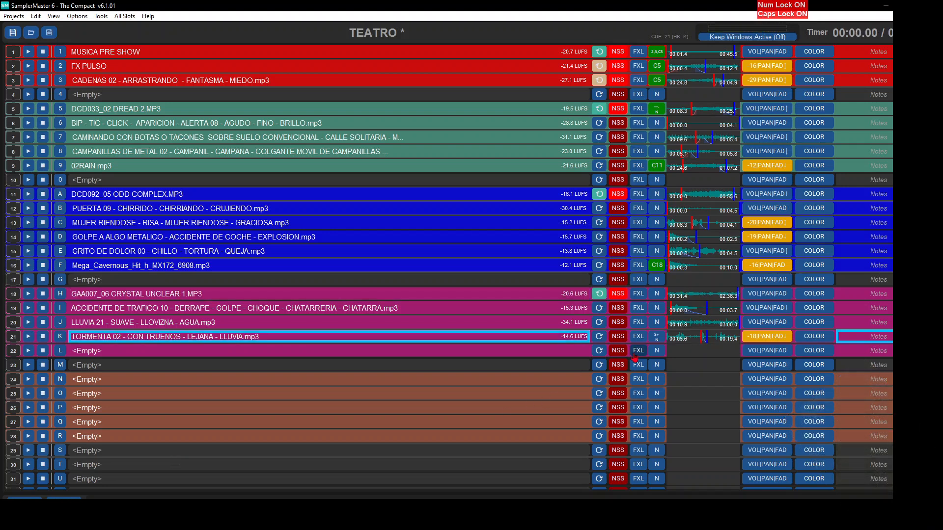
# - Disable slot 21's finish action, replay the sequence from slot 18 through slot 21, and stop playback
pyautogui.click(657, 337)
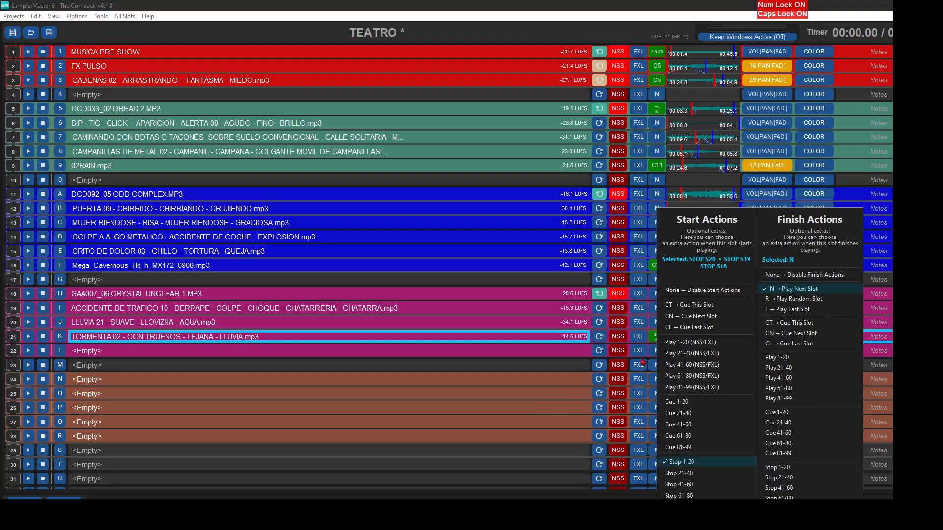
pyautogui.click(806, 278)
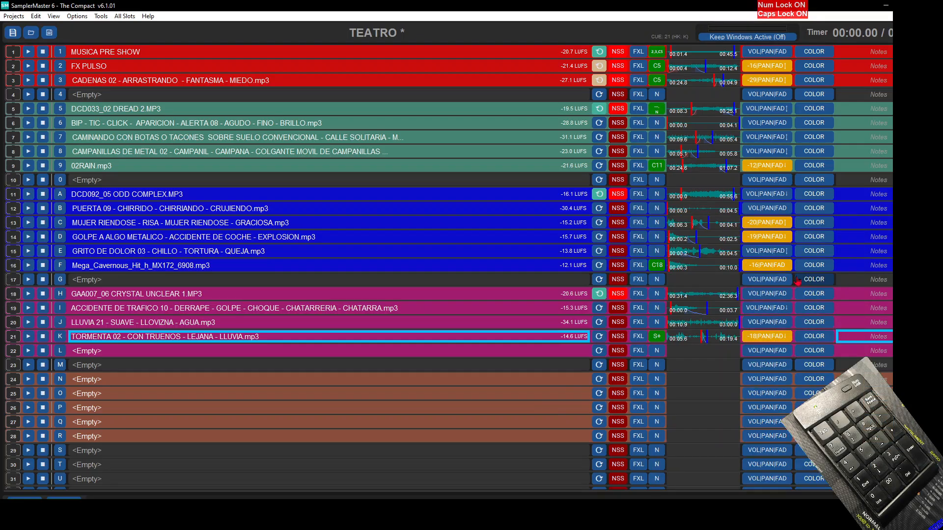
pyautogui.click(28, 293)
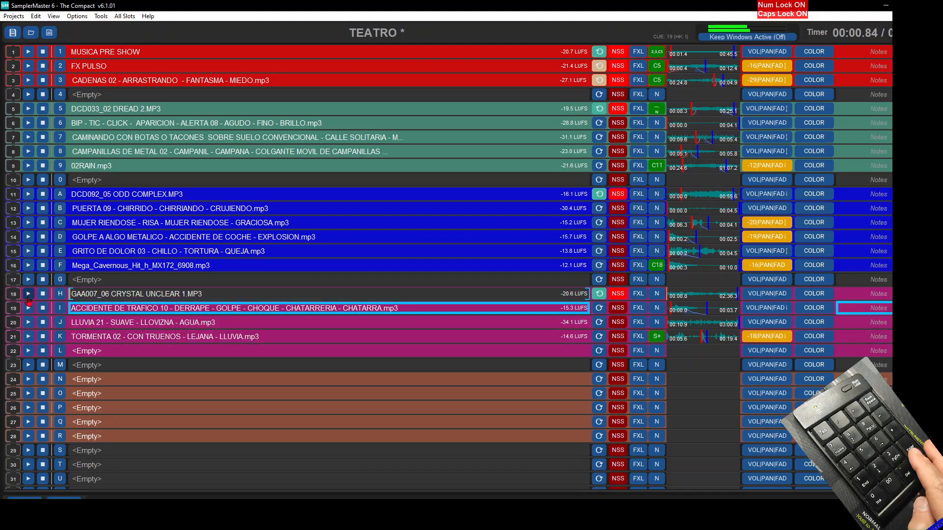
pyautogui.press('Return')
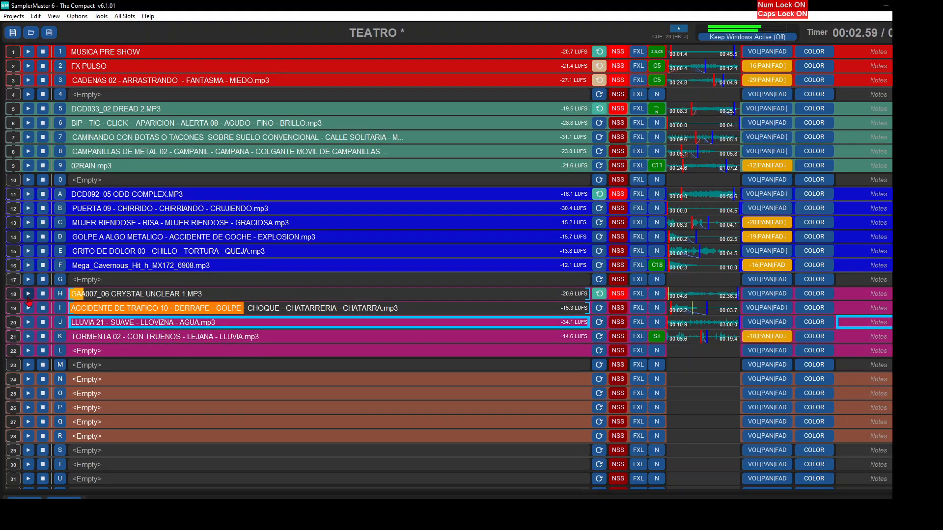
pyautogui.press('Return')
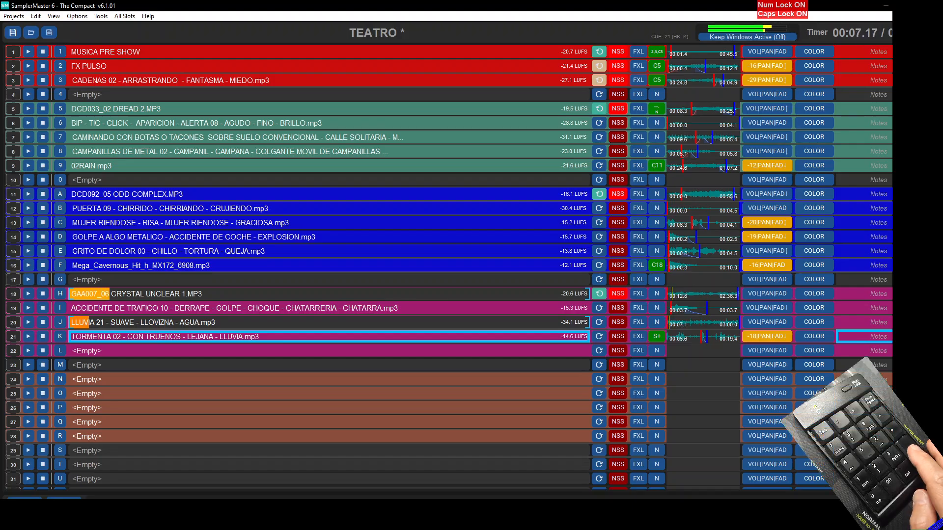
pyautogui.press('Return')
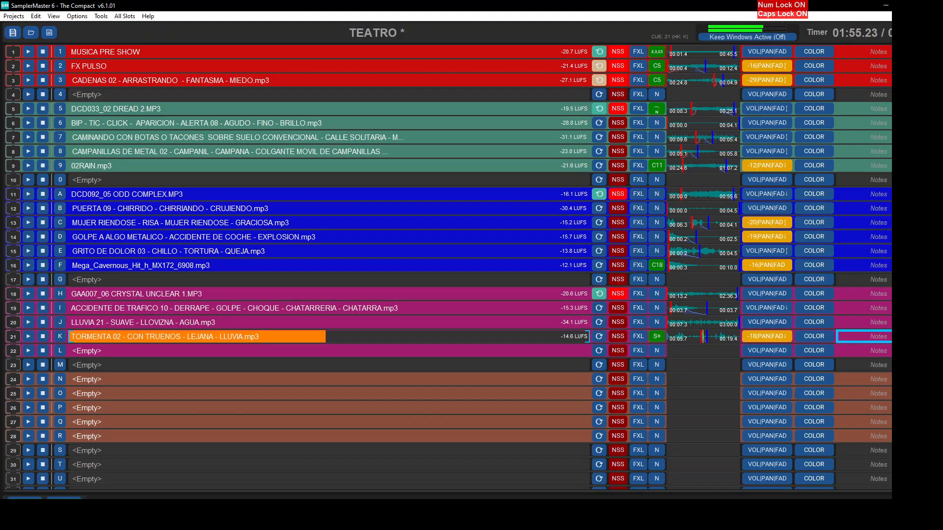
pyautogui.press('Escape')
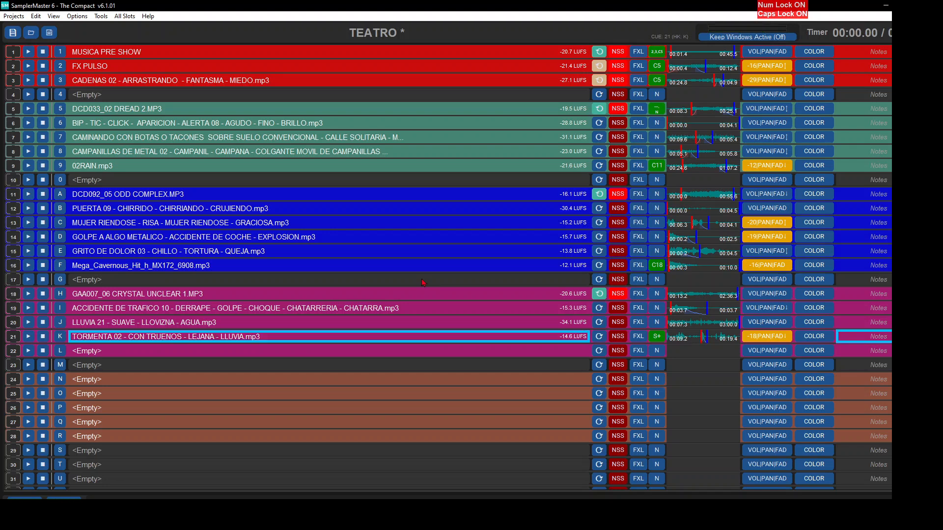
# - Load 1 Cheese Cake.mp3 from the MUSICA folder into slot 24
pyautogui.click(261, 383)
pyautogui.click(212, 242)
pyautogui.scroll(-5, 336, 263)
pyautogui.doubleClick(341, 328)
pyautogui.doubleClick(355, 209)
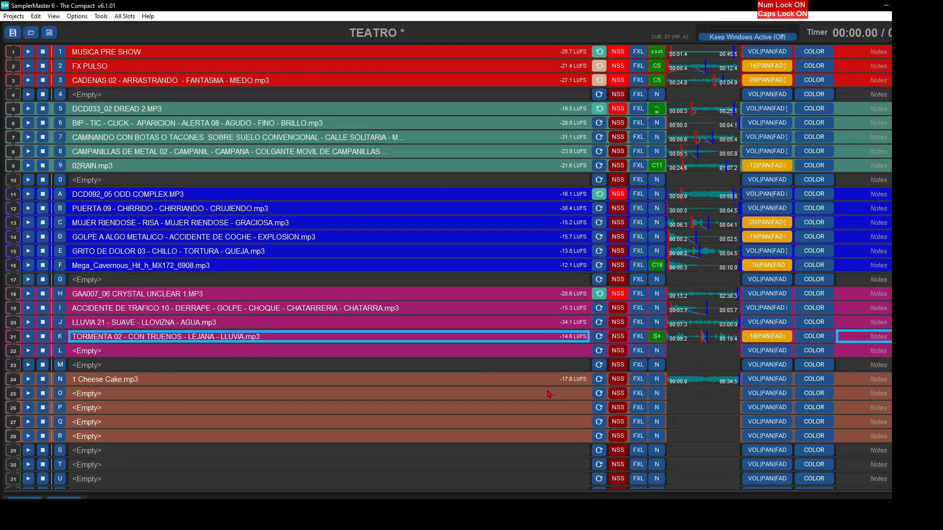
# - Play slot 24's waveform to find the break in the music and place its Mark In there at 00:44:89
pyautogui.click(685, 383)
pyautogui.click(116, 148)
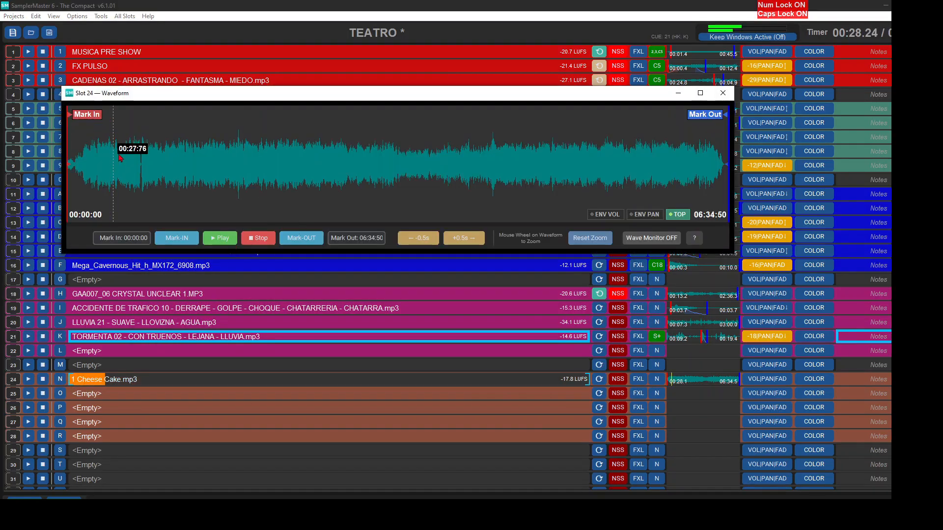
pyautogui.moveTo(97, 123); pyautogui.dragTo(119, 122)
pyautogui.click(143, 162)
pyautogui.scroll(3, 143, 163)
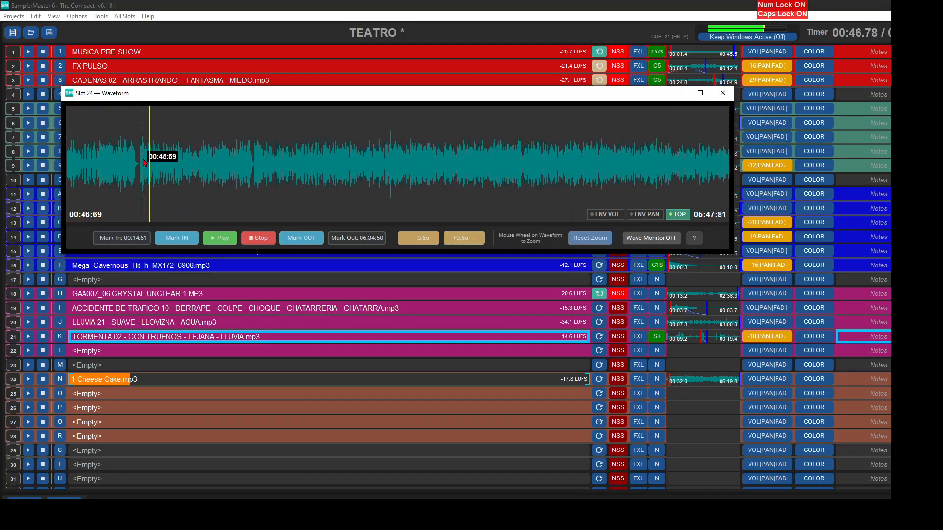
pyautogui.click(139, 167)
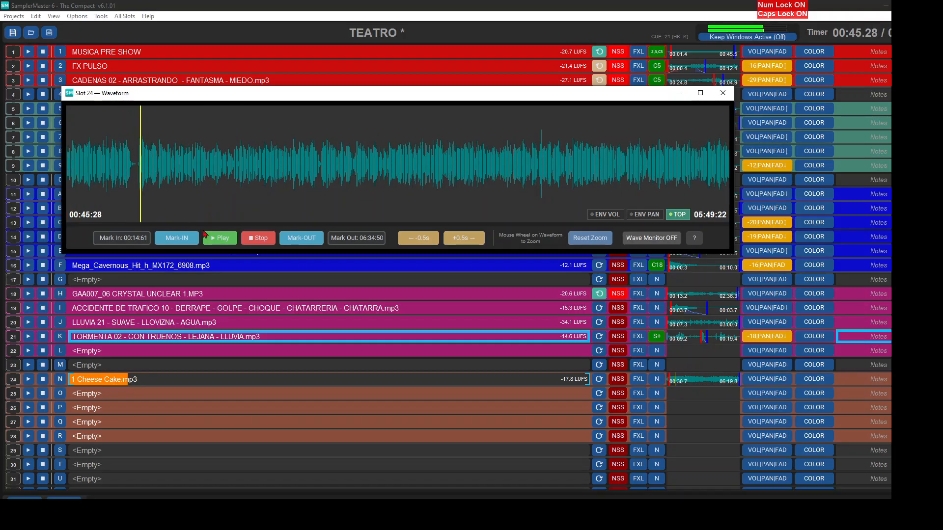
pyautogui.click(258, 238)
pyautogui.click(139, 180)
pyautogui.moveTo(150, 118); pyautogui.dragTo(150, 118)
pyautogui.click(406, 129)
pyautogui.scroll(-4, 406, 129)
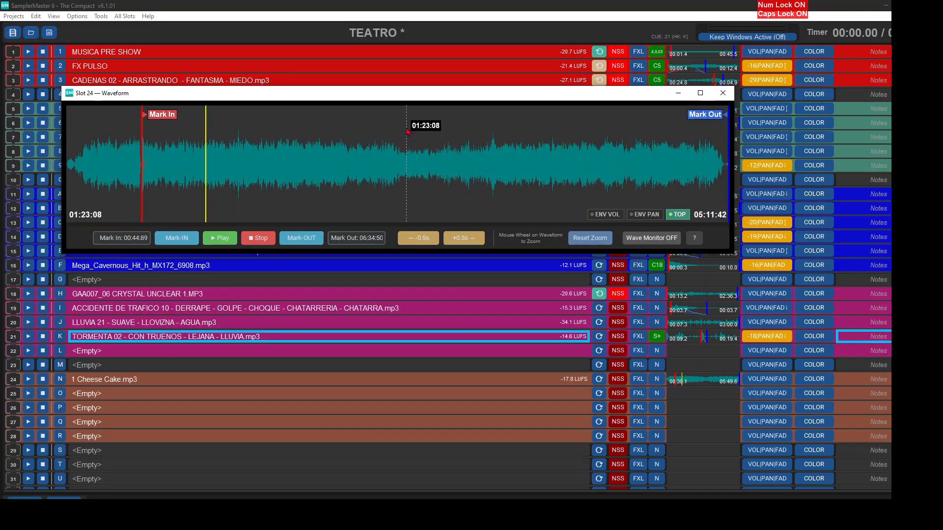
# - Preview slot 24's ending and refine its trim to Mark In 00:44:42 and Mark Out 06:03:23, with the fade-in and fade-out removed
pyautogui.moveTo(705, 115); pyautogui.dragTo(674, 114)
pyautogui.click(219, 238)
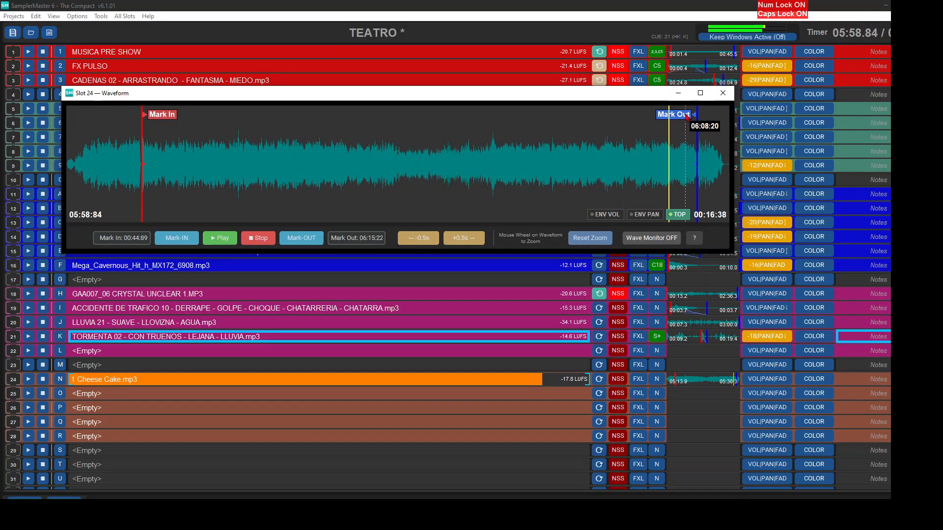
pyautogui.press('space')
pyautogui.moveTo(172, 110)
pyautogui.mouseDown()
pyautogui.moveTo(165, 125)
pyautogui.moveTo(197, 125)
pyautogui.mouseUp()
pyautogui.moveTo(174, 164); pyautogui.dragTo(227, 167)
pyautogui.moveTo(196, 116); pyautogui.dragTo(165, 126)
pyautogui.click(200, 167)
pyautogui.doubleClick(186, 195)
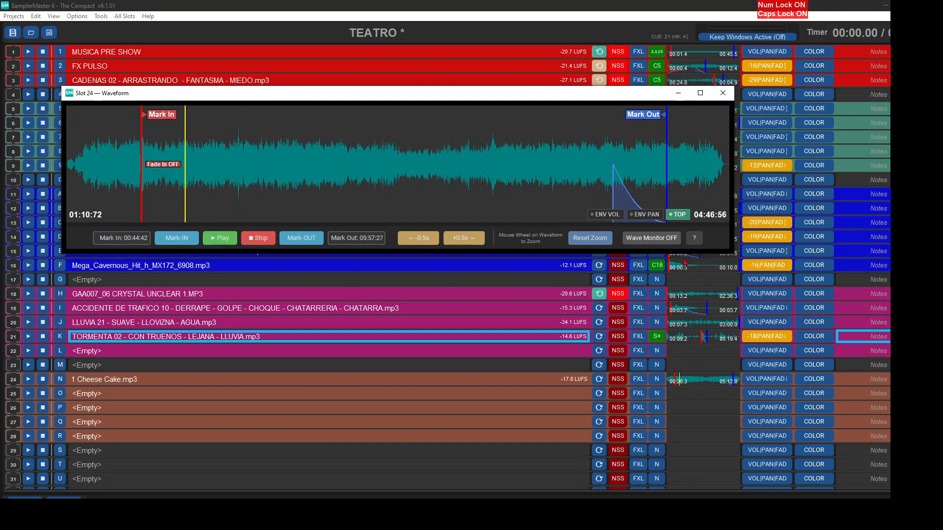
pyautogui.doubleClick(622, 194)
pyautogui.moveTo(652, 118); pyautogui.dragTo(662, 118)
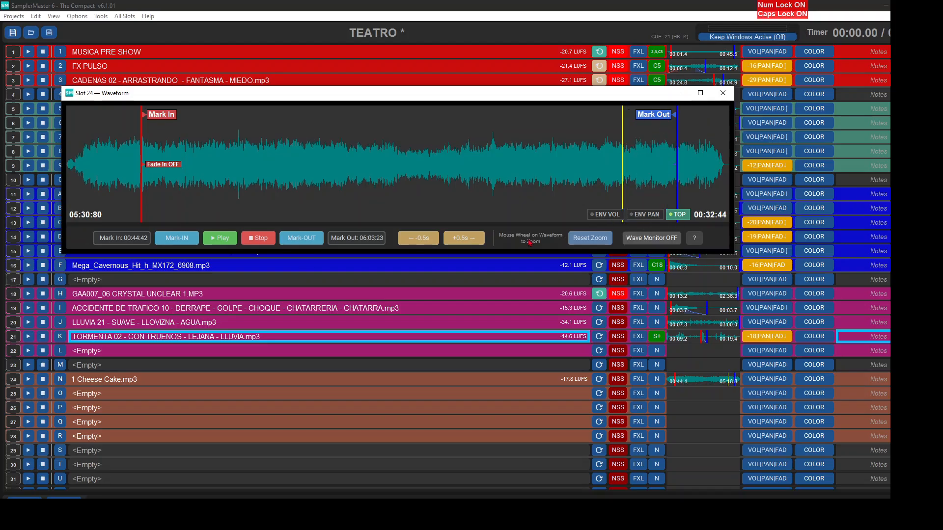
pyautogui.click(722, 92)
# - Set slot 24 to Loop With Auto CrossFade and turn on its NSS option
pyautogui.rightClick(605, 388)
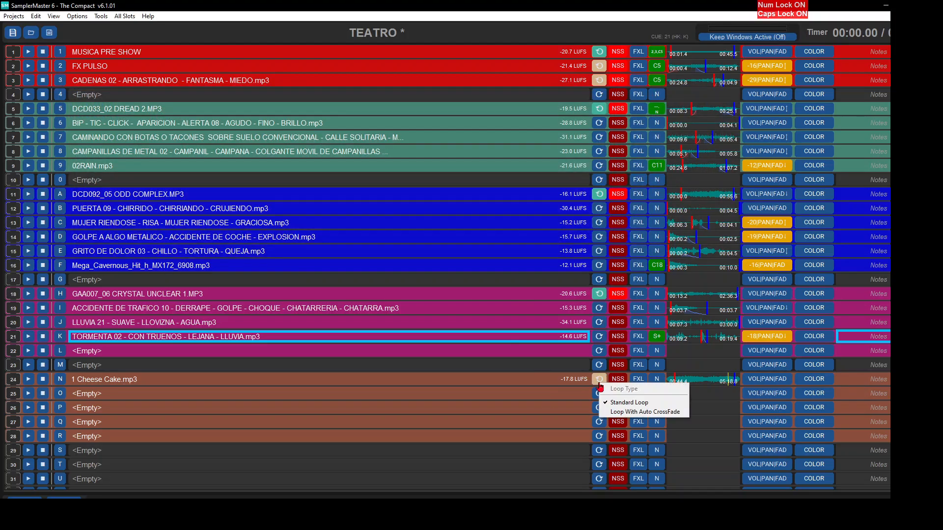
pyautogui.click(614, 398)
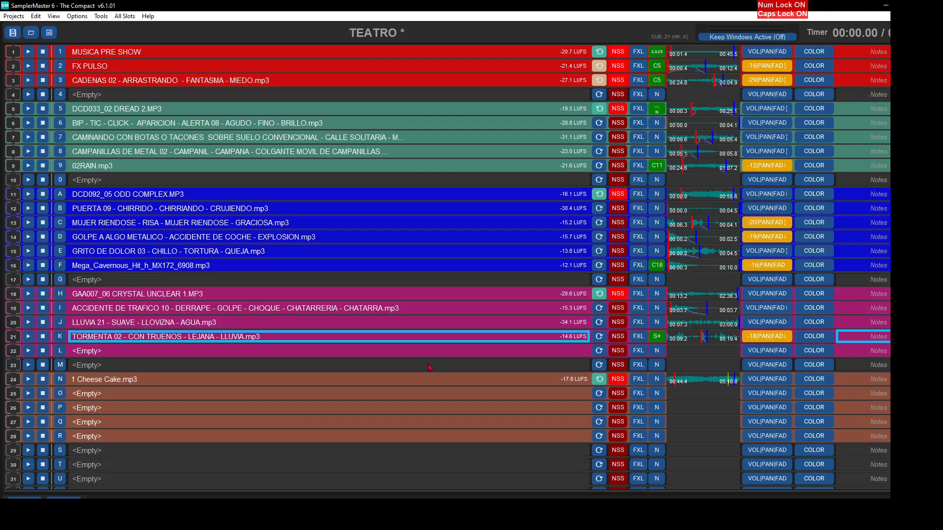
# - Find "AMBIENTE, METRO" in AMBIENTES FONDOS DE ESCENA, preview AMBIENTE - ESTACION DE METRO - JUNTO A LAS BARRERAS.mp3 and load it into slot 25
pyautogui.doubleClick(371, 398)
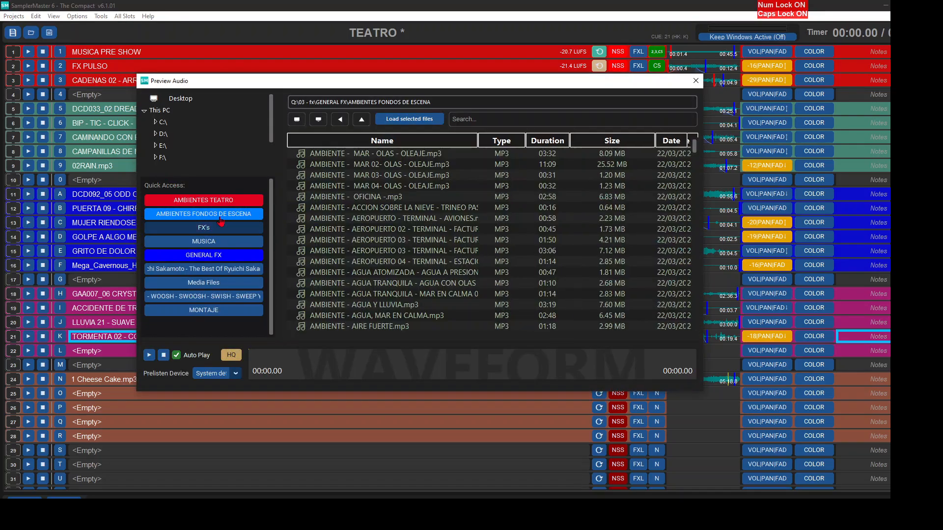
pyautogui.click(494, 118)
pyautogui.write('AMBIENTE, METRO')
pyautogui.click(425, 155)
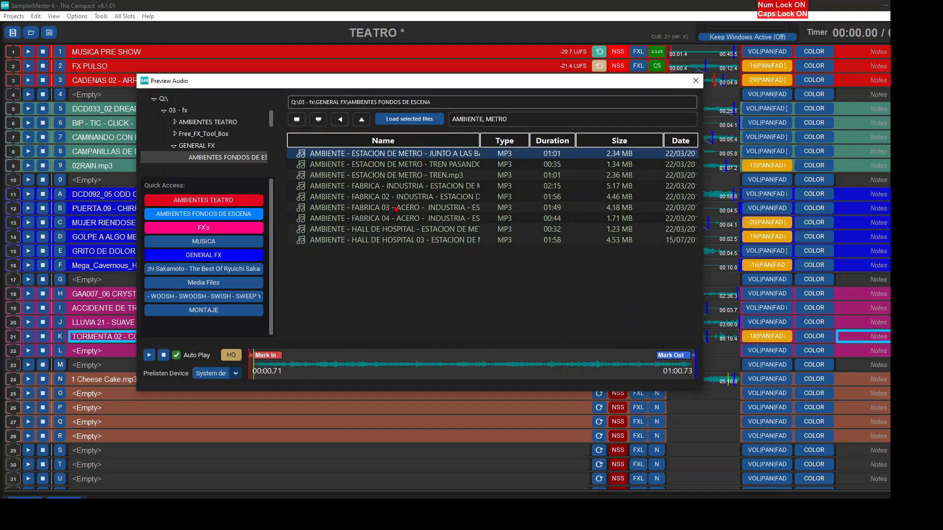
pyautogui.click(433, 368)
pyautogui.click(505, 366)
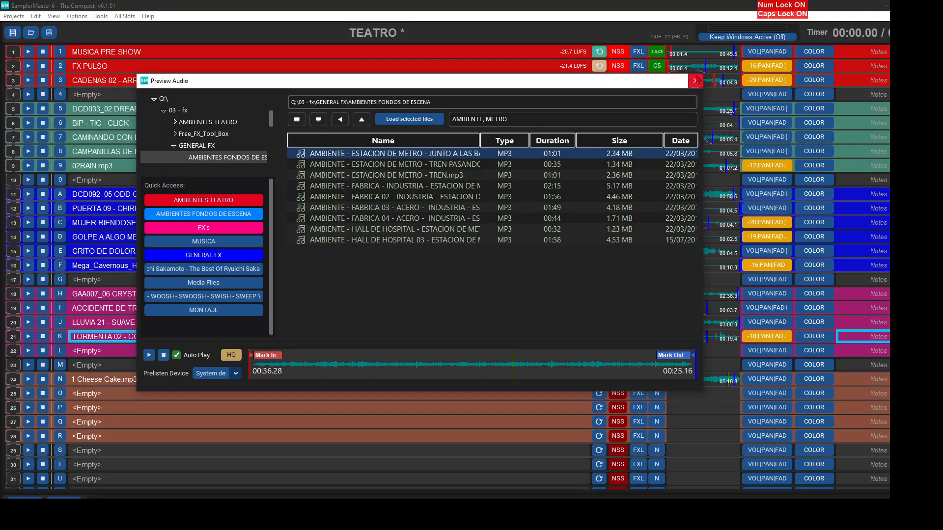
pyautogui.doubleClick(426, 155)
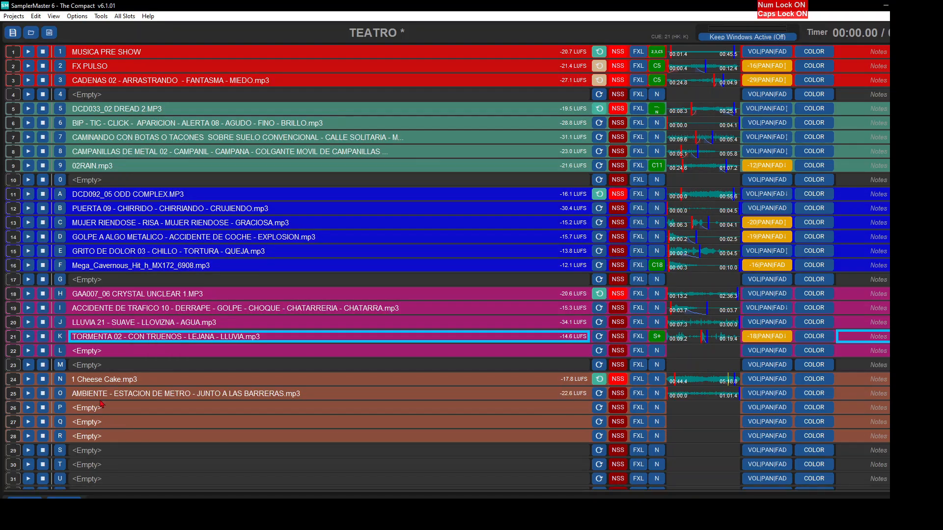
# - Load PANEL HORARIOS ESTACIÓN TREN O AEROPUERTO.m4a from the FX's folder into slot 26 and trim it to Mark In 00:22:35 and Mark Out 00:28:63 with a fade-out
pyautogui.doubleClick(127, 419)
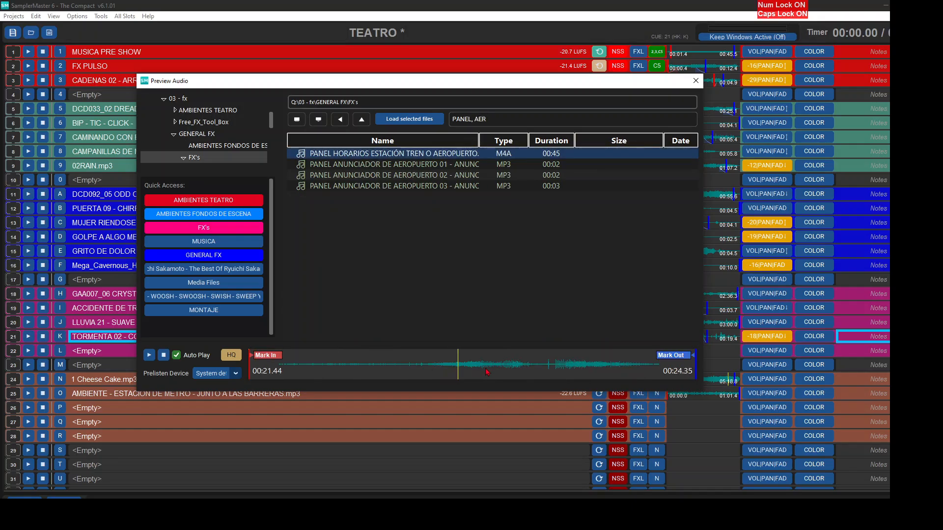
pyautogui.doubleClick(411, 155)
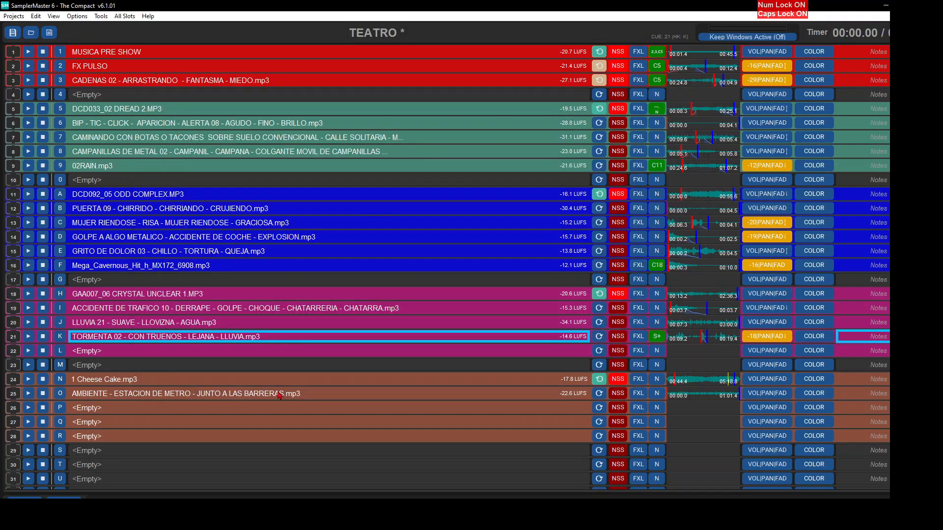
pyautogui.click(390, 152)
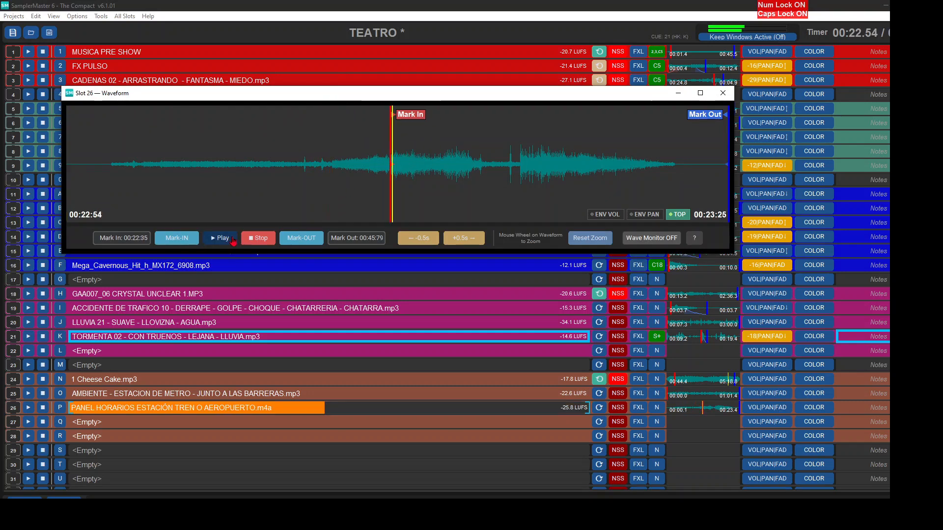
pyautogui.moveTo(703, 123); pyautogui.dragTo(459, 122)
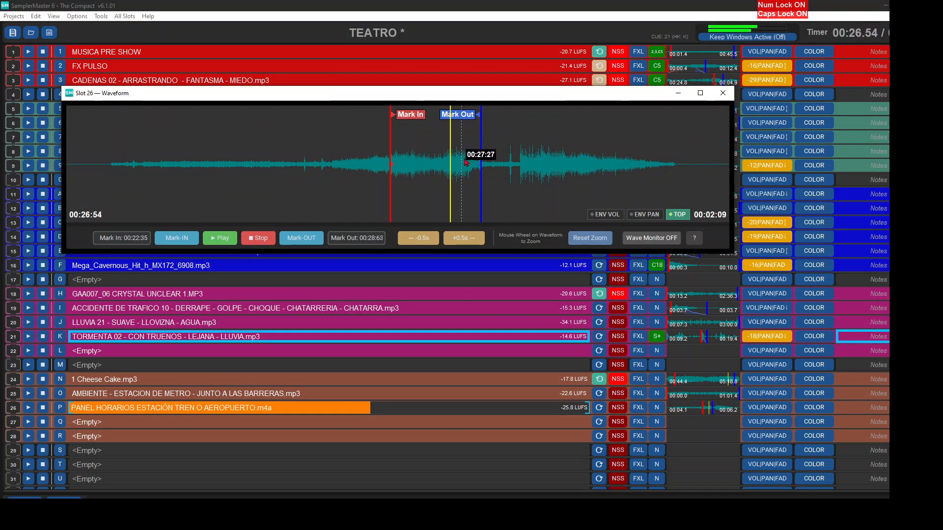
pyautogui.moveTo(480, 161); pyautogui.dragTo(444, 174)
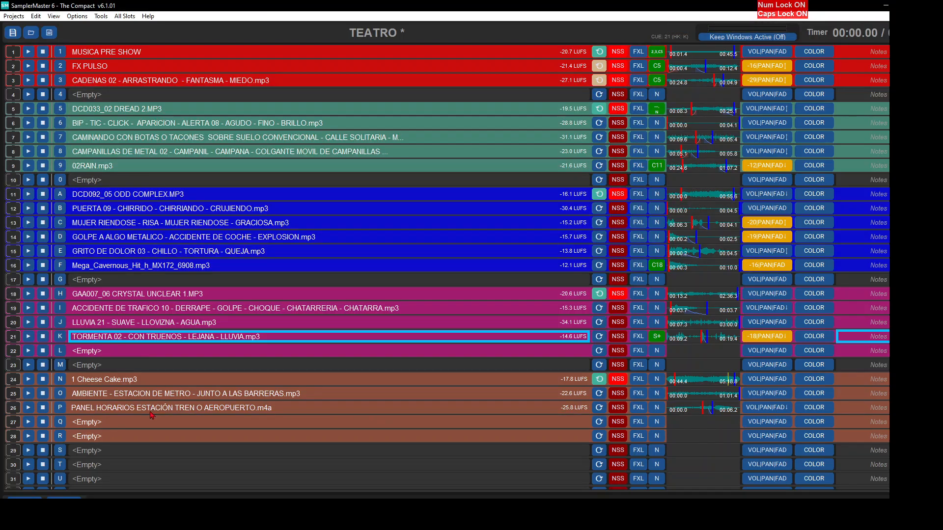
# - Find "AVION, REACCION, DESPEGAN" in the FX's folder and load AVION A REACCION DESPEGANDO 02 - REACTOR DESPEGANDO.mp3 into slot 27
pyautogui.click(150, 420)
pyautogui.click(204, 227)
pyautogui.write('AVION, REACCION, DESPEGAN')
pyautogui.press('Down')
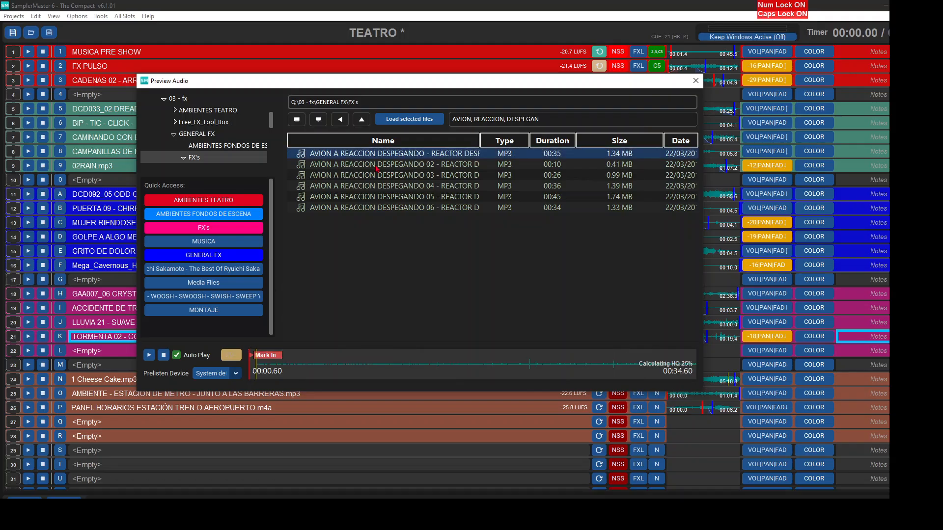
pyautogui.click(376, 167)
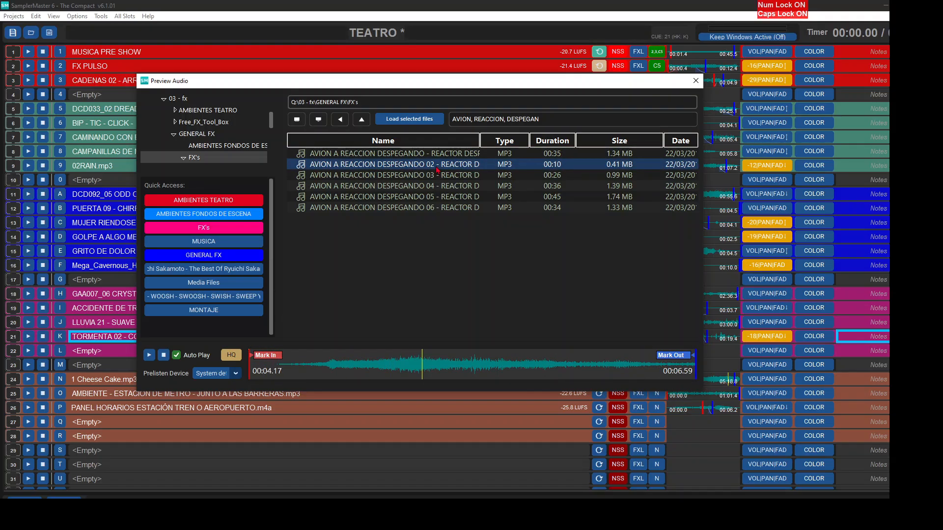
pyautogui.doubleClick(437, 166)
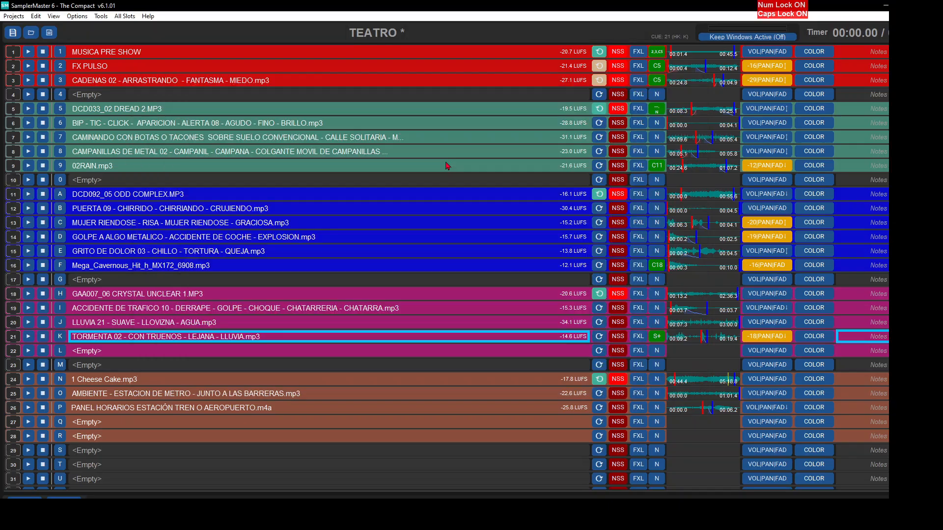
# - Trim slot 27 to Mark In 00:02:96 and Mark Out 00:08:28, with a fade-in and a longer fade-out
pyautogui.click(702, 423)
pyautogui.moveTo(67, 157); pyautogui.dragTo(298, 168)
pyautogui.moveTo(728, 162); pyautogui.dragTo(422, 166)
# - Draw a pan envelope on slot 27 that starts at centre and ramps to the upper limit shortly before Mark Out, and preview it
pyautogui.click(645, 215)
pyautogui.click(326, 162)
pyautogui.moveTo(362, 162); pyautogui.dragTo(520, 106)
pyautogui.press('space')
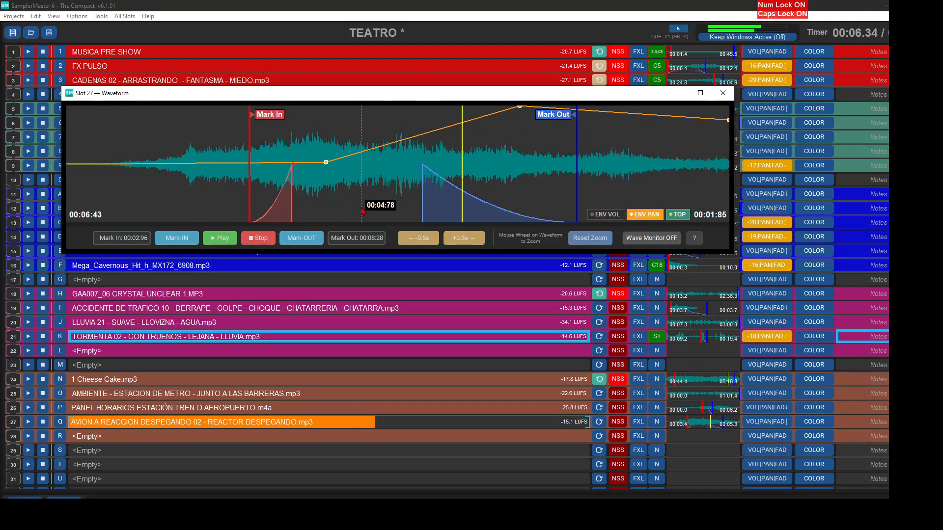
pyautogui.click(727, 95)
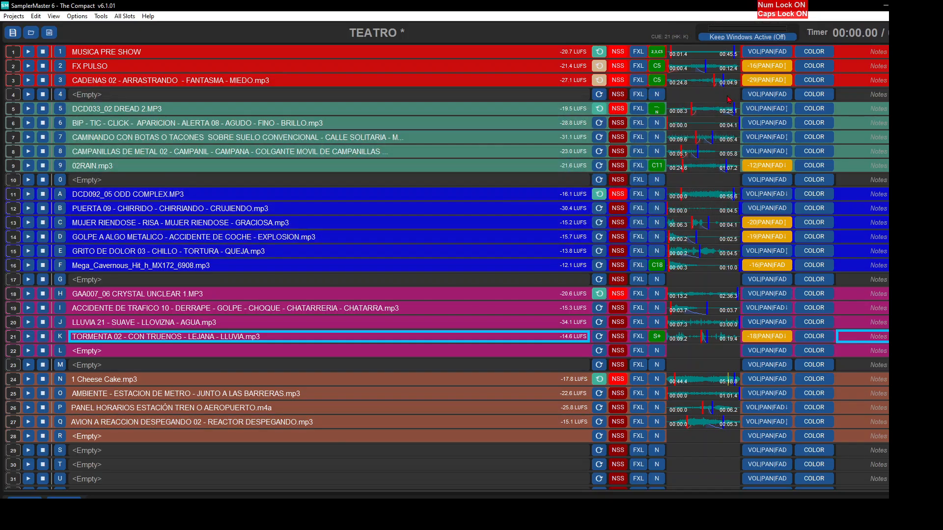
# - Load 02RAIN.mp3 into slot 28 and place its Mark In at 00:24.6, where the steady rain begins
pyautogui.doubleClick(297, 437)
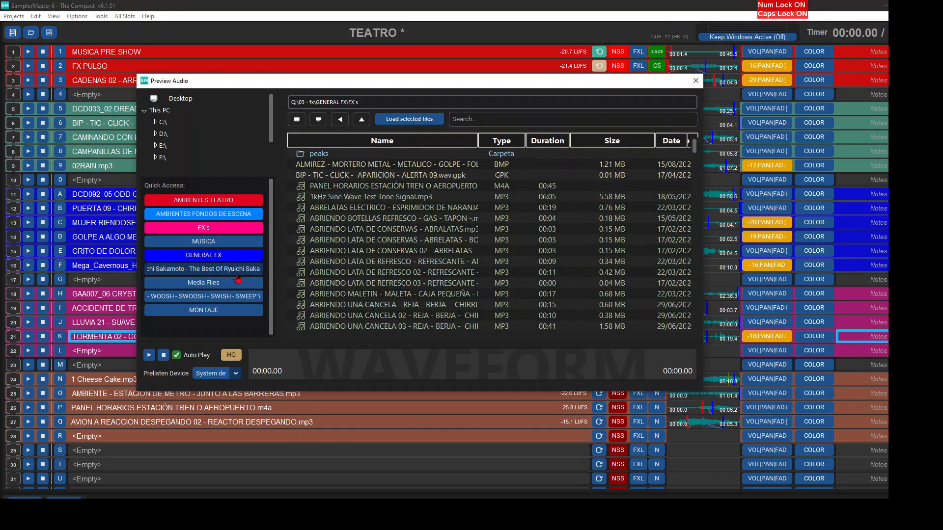
pyautogui.doubleClick(327, 218)
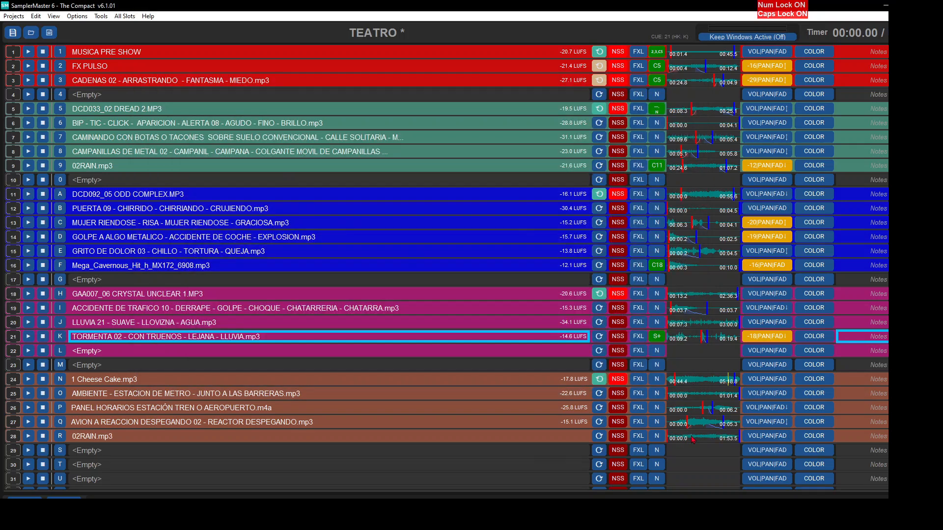
pyautogui.click(214, 182)
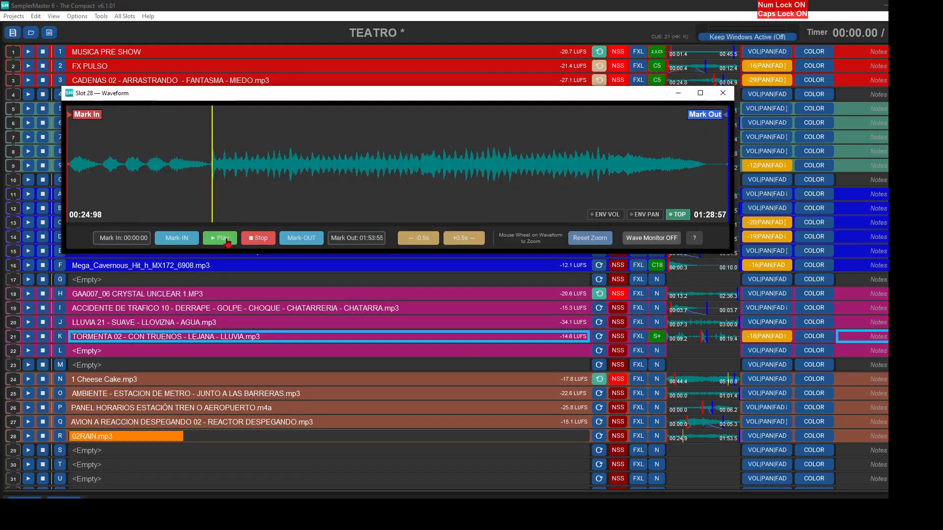
pyautogui.click(261, 238)
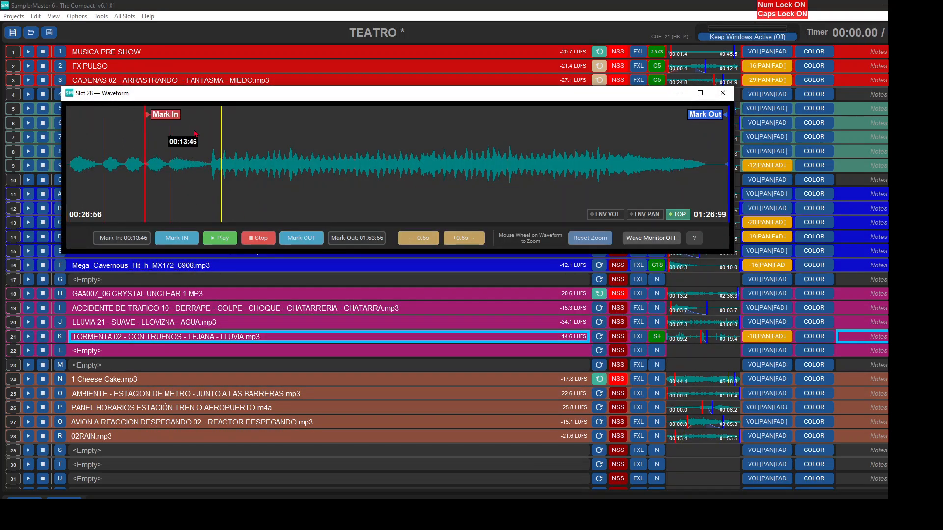
pyautogui.press('Escape')
# - Lower slot 28's volume to -14 and add start actions that stop slots 24, 25, 26 and 27
pyautogui.scroll(-2, 755, 438)
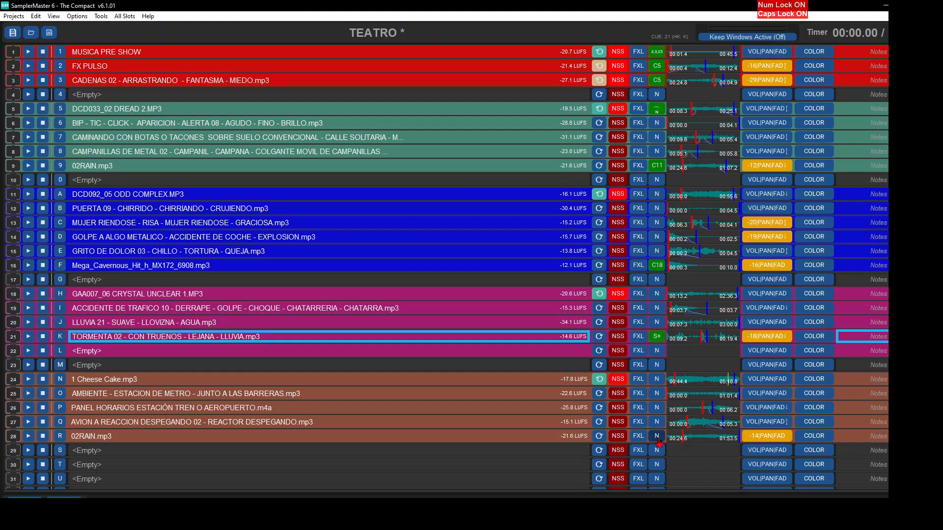
pyautogui.click(658, 440)
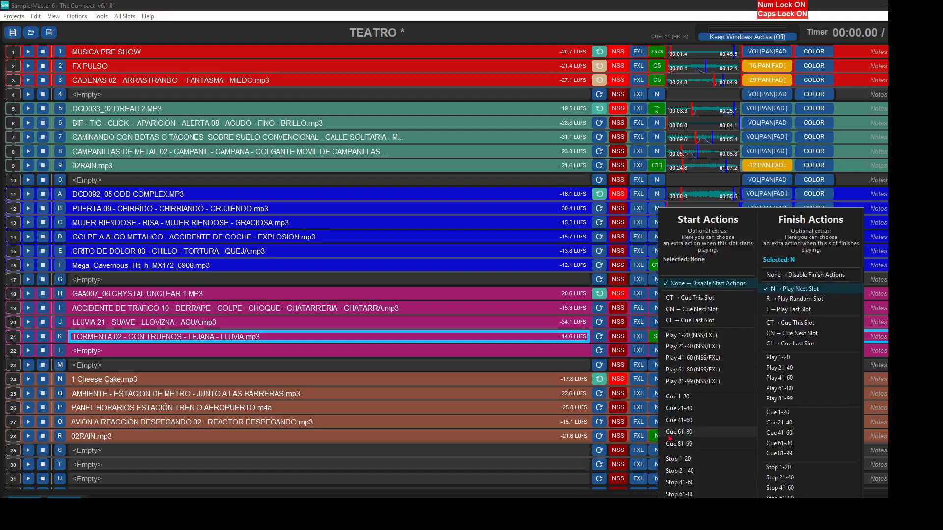
pyautogui.click(694, 471)
pyautogui.click(535, 378)
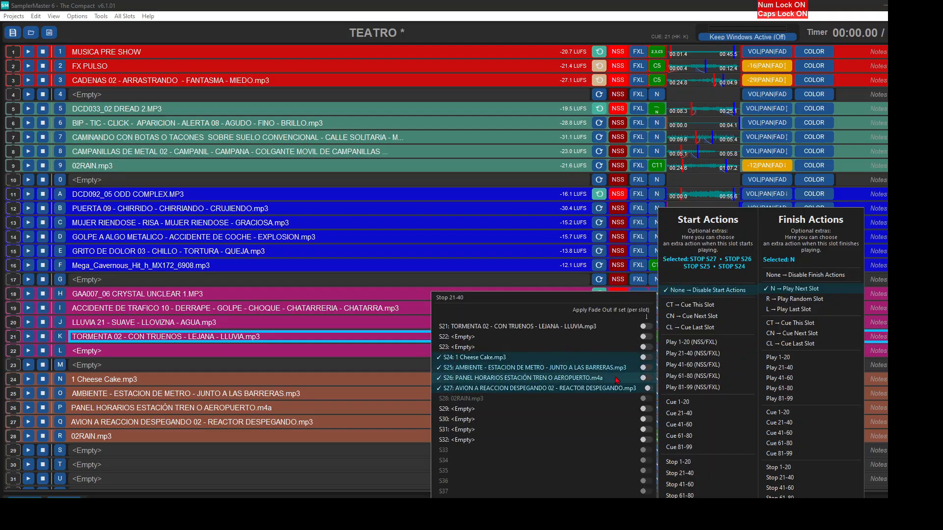
pyautogui.press('Escape')
# - Cue slot 24 and play slots 24 to 28 in sequence to test the brown scene, stopping playback at the end
pyautogui.press('n')
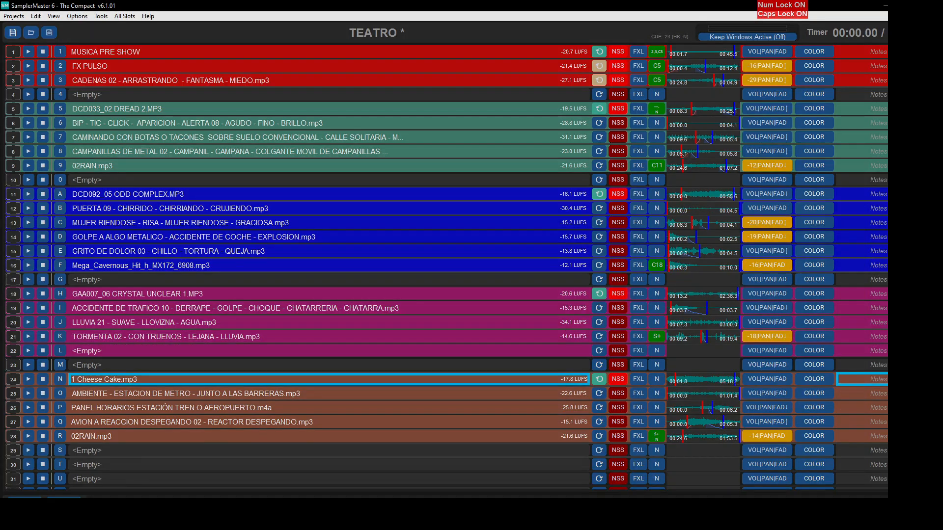
pyautogui.press('space')
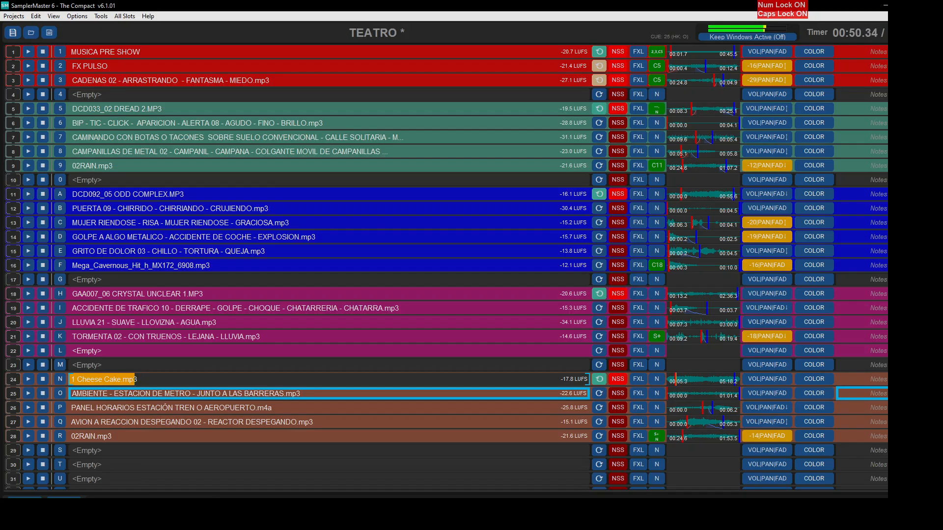
pyautogui.press('space')
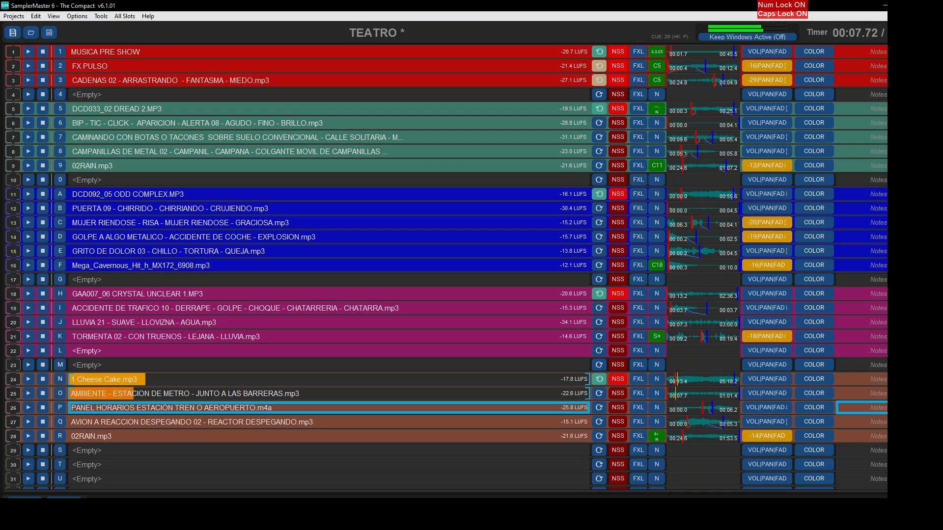
pyautogui.press('space')
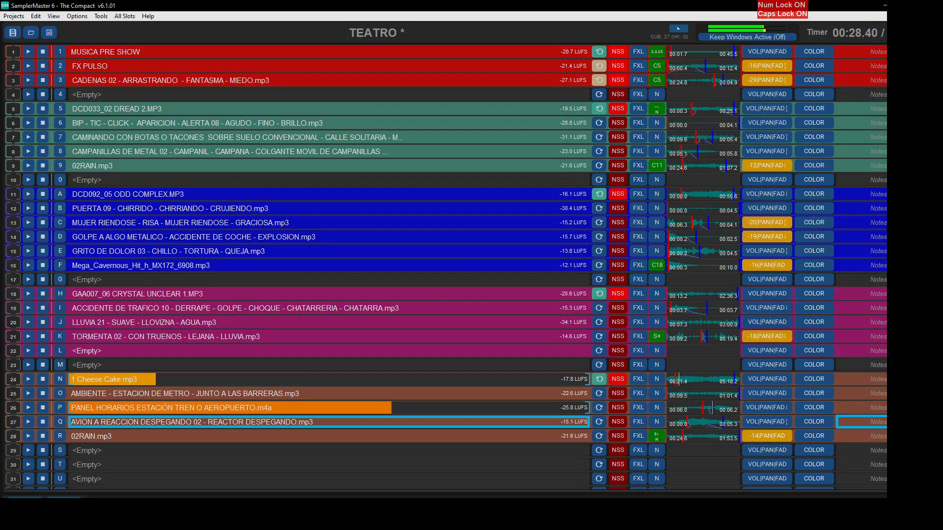
pyautogui.press('space')
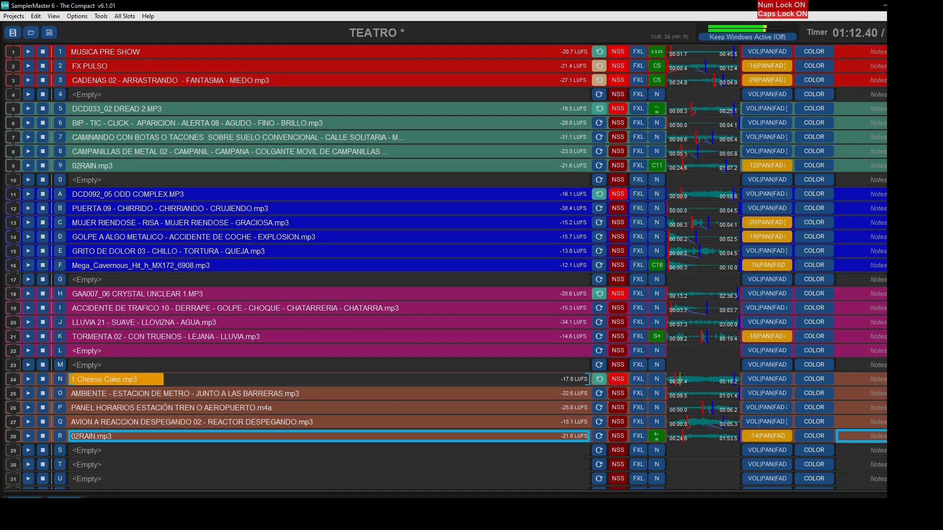
pyautogui.press('space')
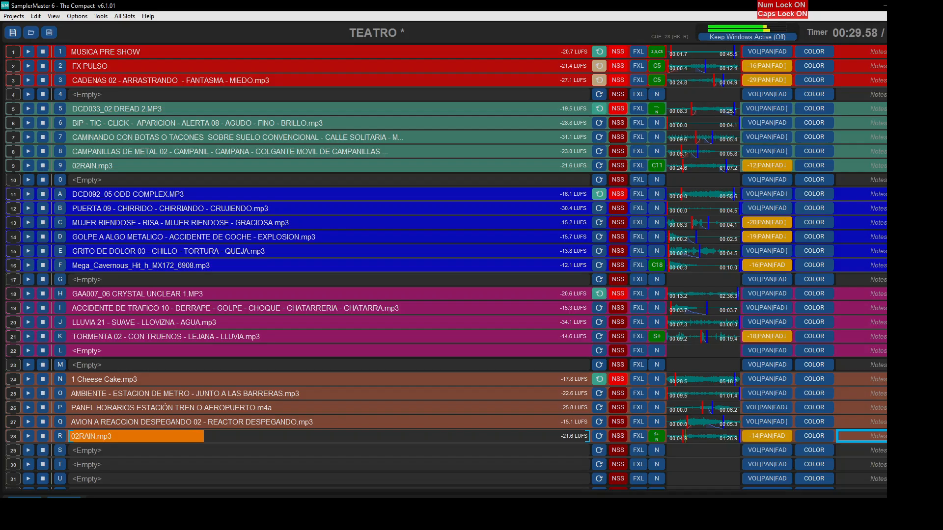
pyautogui.press('Escape')
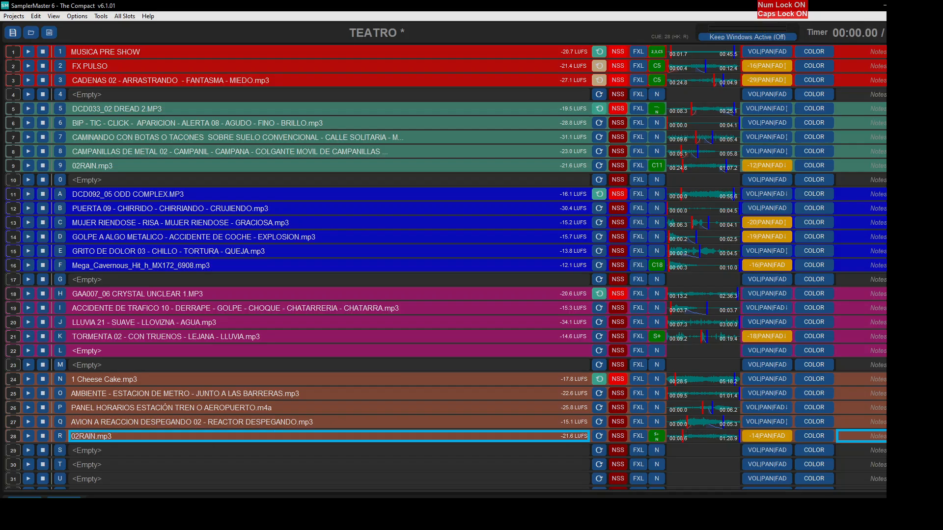